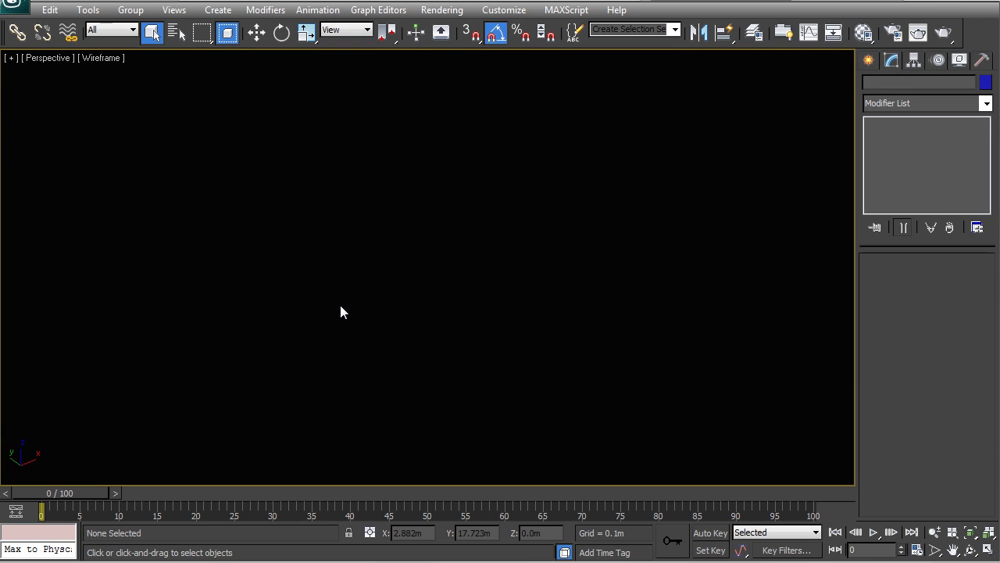
# Import the 3D Exteriors Course_Lesson_06_End drawing from the Cad Plans folder, rescaled with millimeters as the incoming file units
pyautogui.click(19, 10)
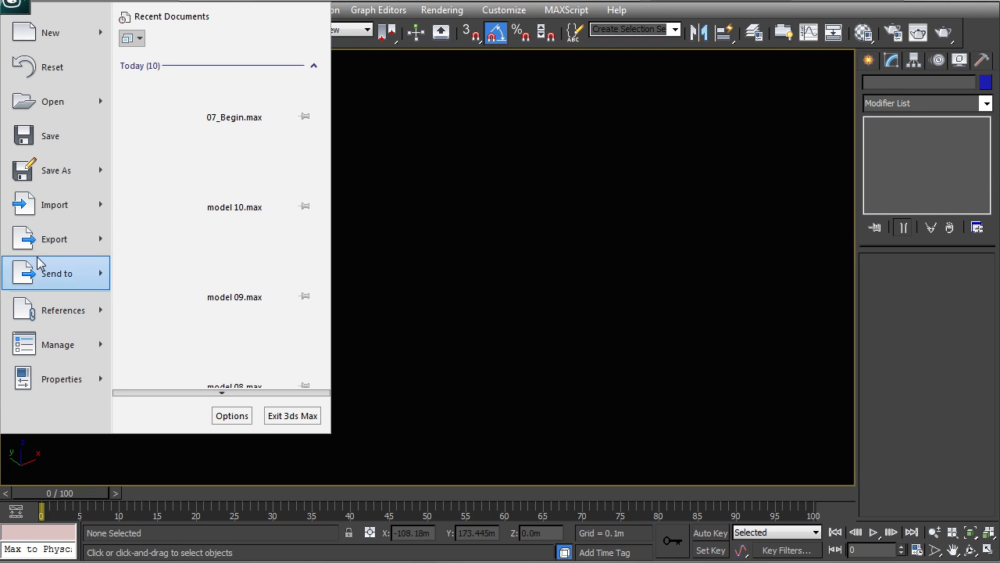
pyautogui.moveTo(46, 218)
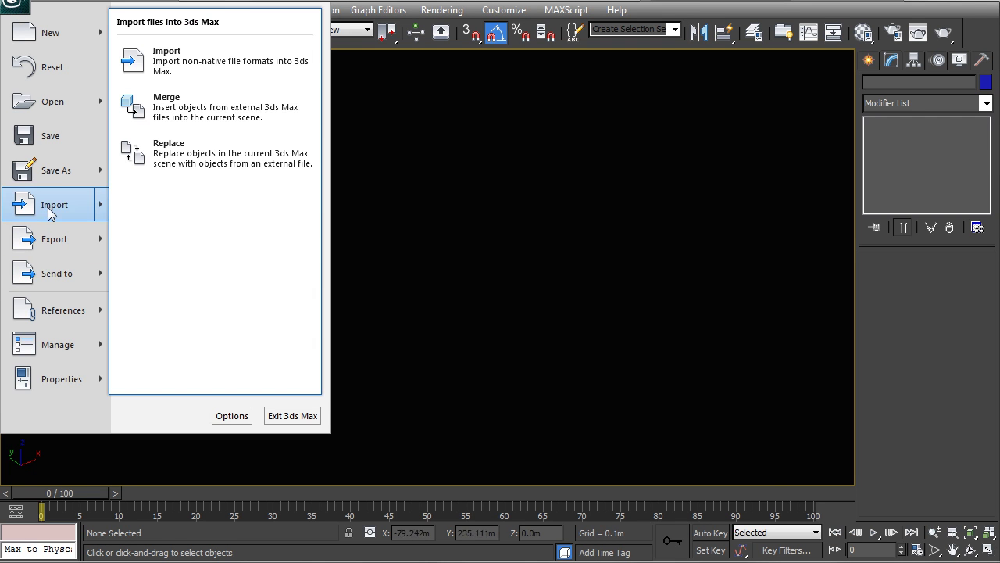
pyautogui.click(201, 63)
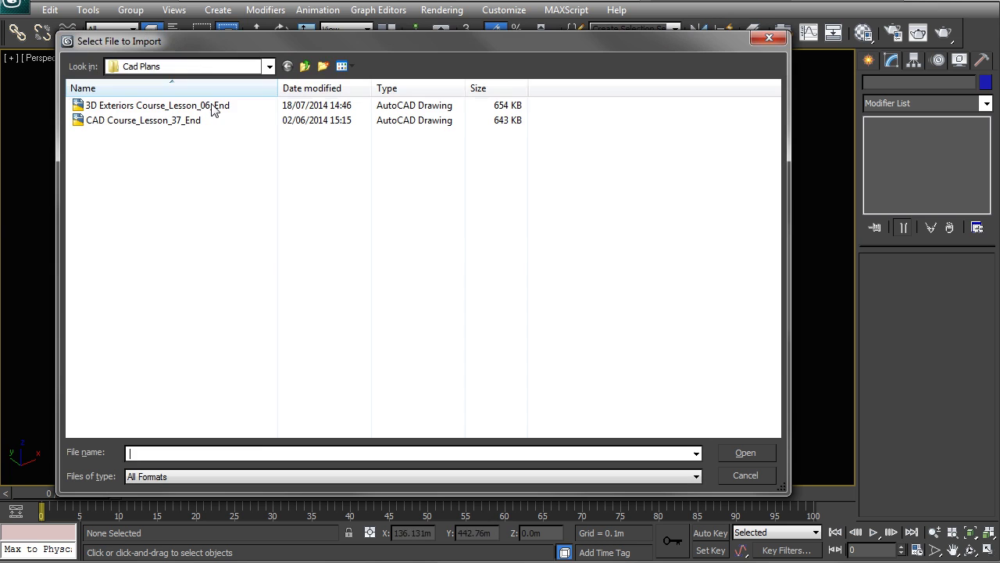
pyautogui.click(124, 109)
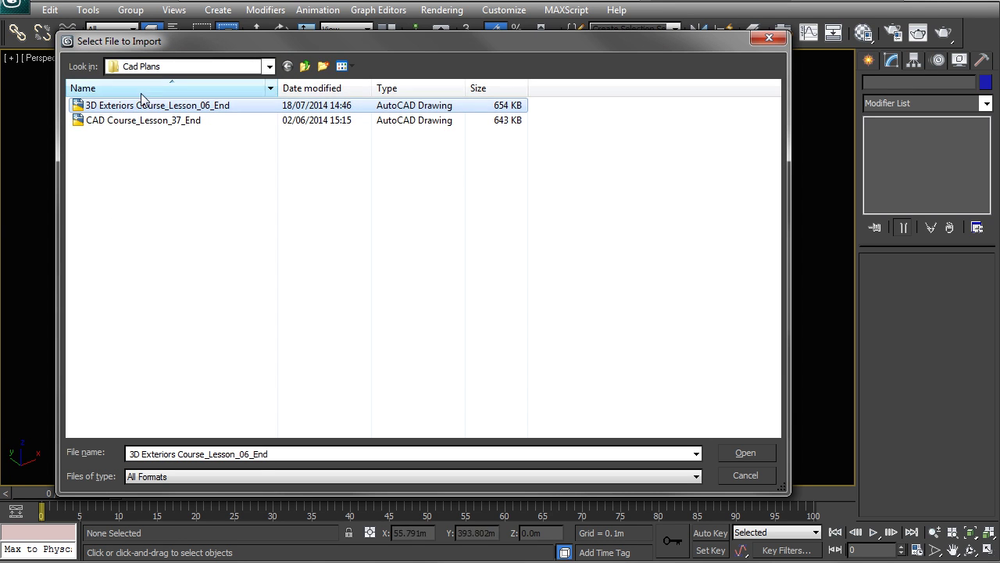
pyautogui.click(160, 68)
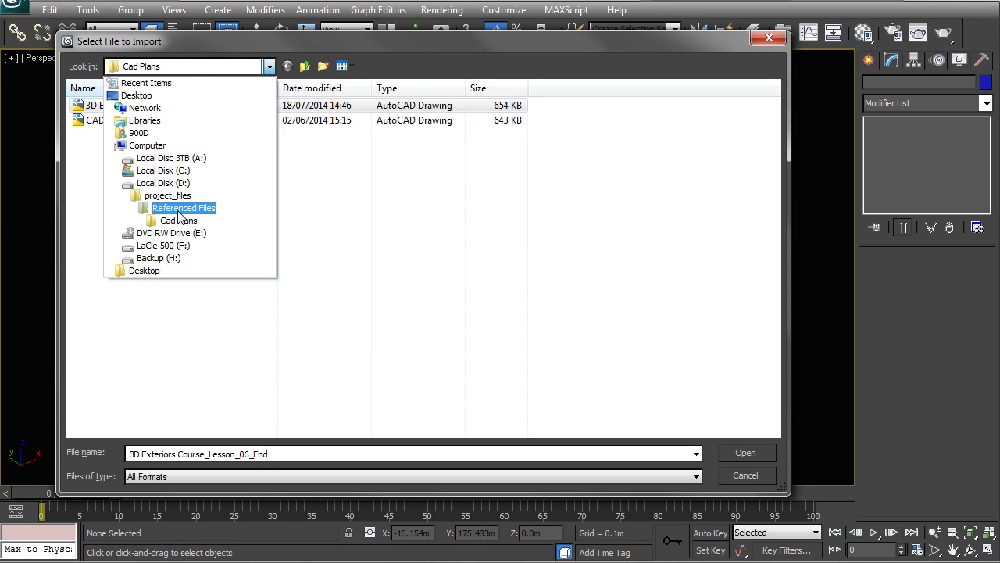
pyautogui.click(179, 207)
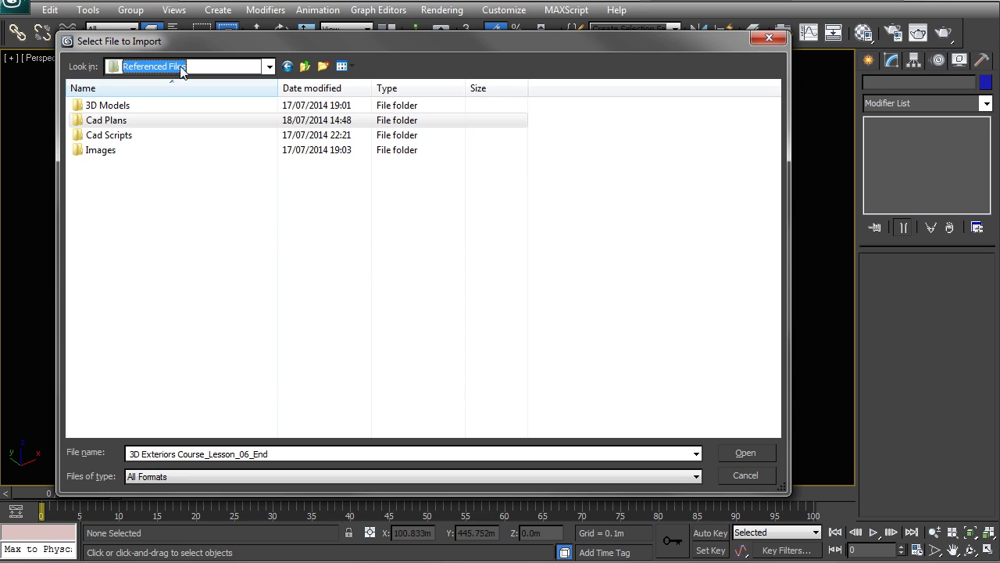
pyautogui.doubleClick(109, 123)
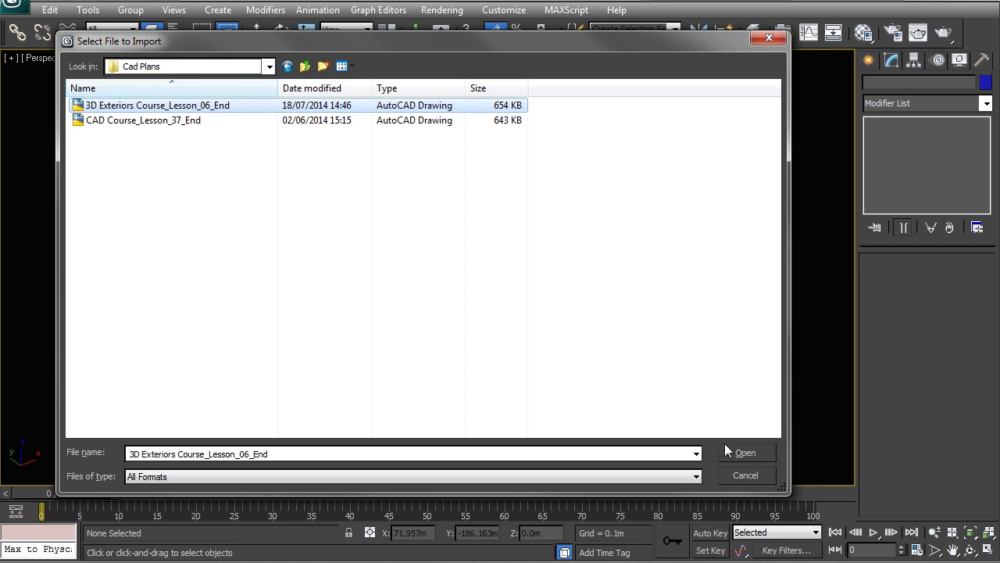
pyautogui.click(747, 453)
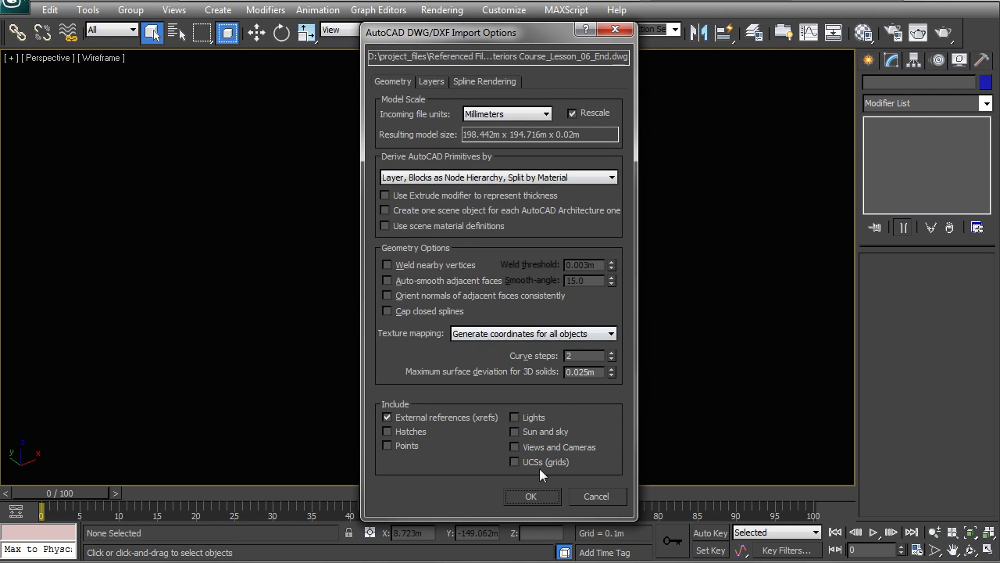
pyautogui.click(543, 496)
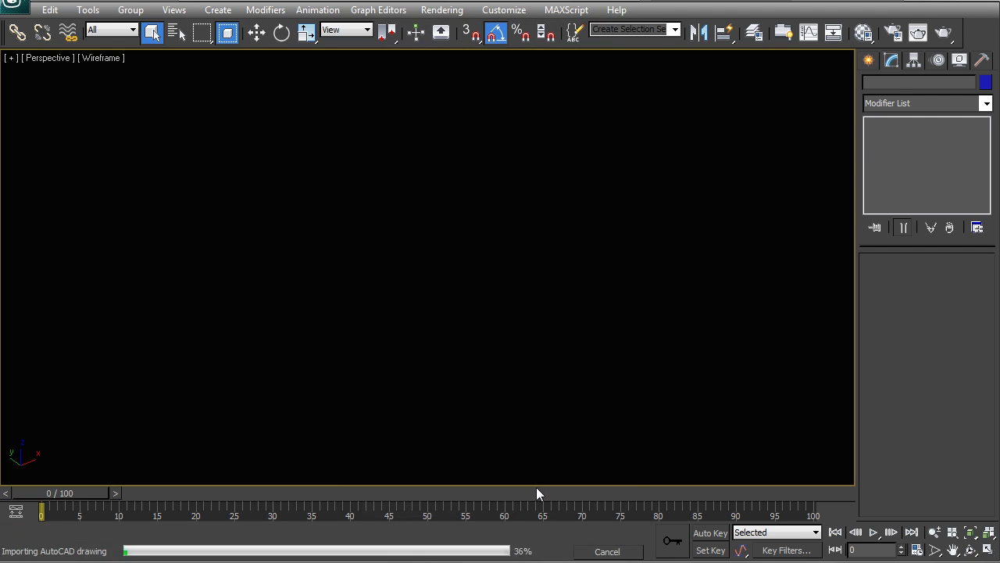
# Examine the imported drawing from another angle, checking how its contours and plan linework are grouped into objects
pyautogui.keyDown('alt'); pyautogui.moveTo(541, 329); pyautogui.dragTo(415, 268, button='middle'); pyautogui.keyUp('alt')
pyautogui.click(406, 311)
pyautogui.keyDown('alt'); pyautogui.moveTo(509, 307); pyautogui.dragTo(557, 367, button='middle'); pyautogui.keyUp('alt')
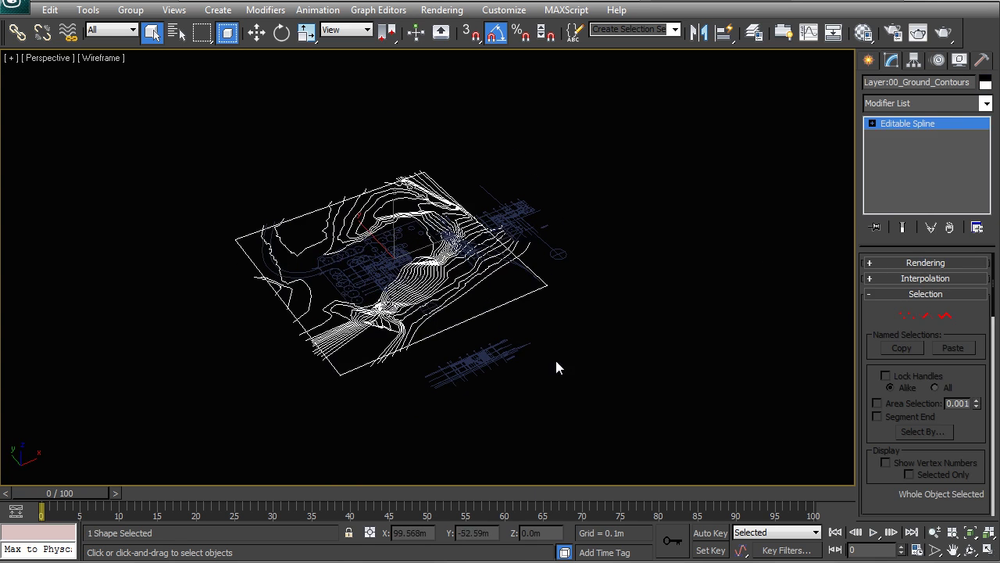
pyautogui.click(558, 341)
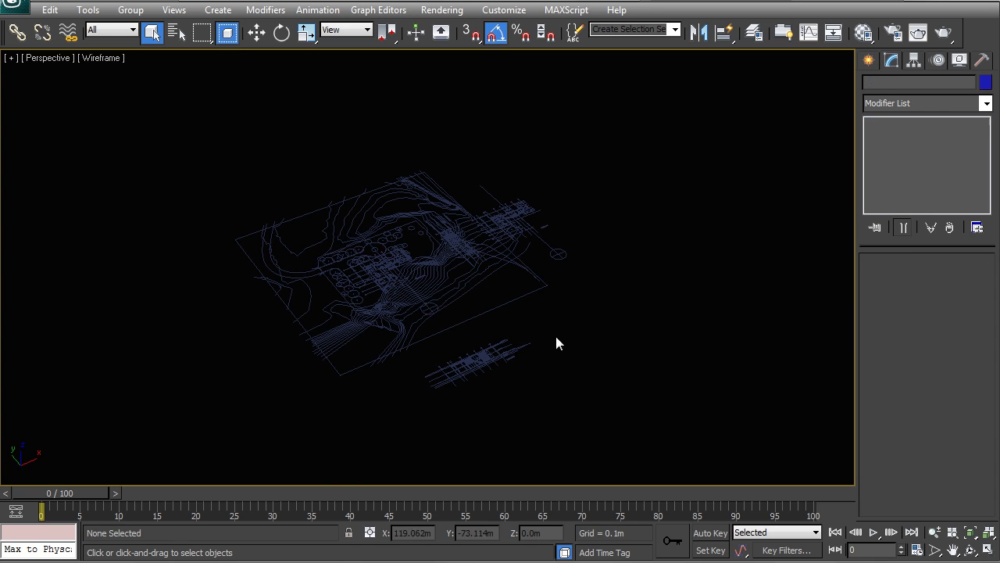
pyautogui.click(478, 369)
pyautogui.click(480, 383)
pyautogui.moveTo(531, 406); pyautogui.dragTo(418, 325)
pyautogui.click(593, 384)
# Delete all the imported drawing entities from the scene
pyautogui.moveTo(167, 101)
pyautogui.mouseDown()
pyautogui.moveTo(304, 216)
pyautogui.moveTo(670, 448)
pyautogui.mouseUp()
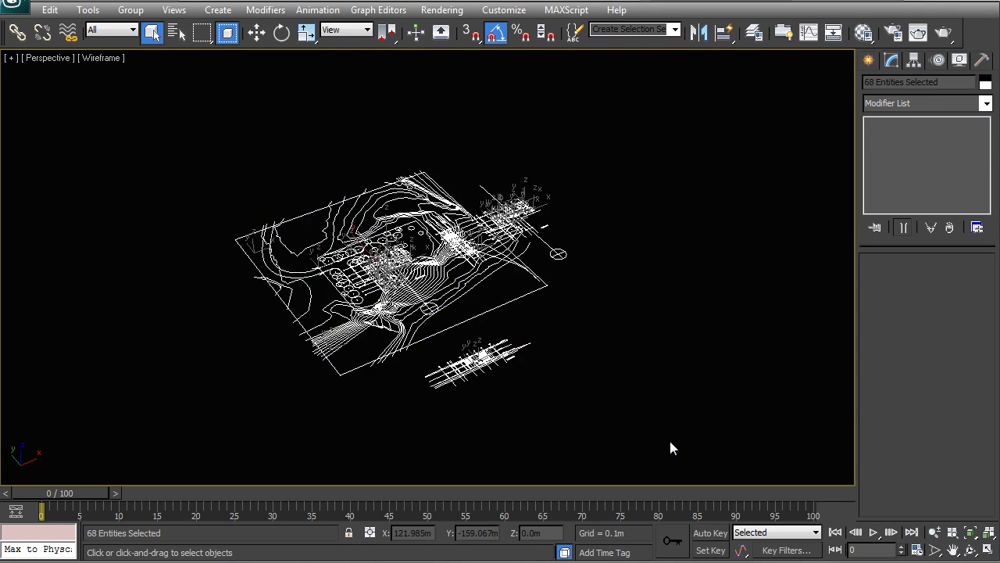
pyautogui.press('Delete')
# Choose 3D Exteriors Course_Lesson_06_End.dwg for linking in the File Link Manager and enable rescaling with millimeters as incoming units
pyautogui.click(13, 10)
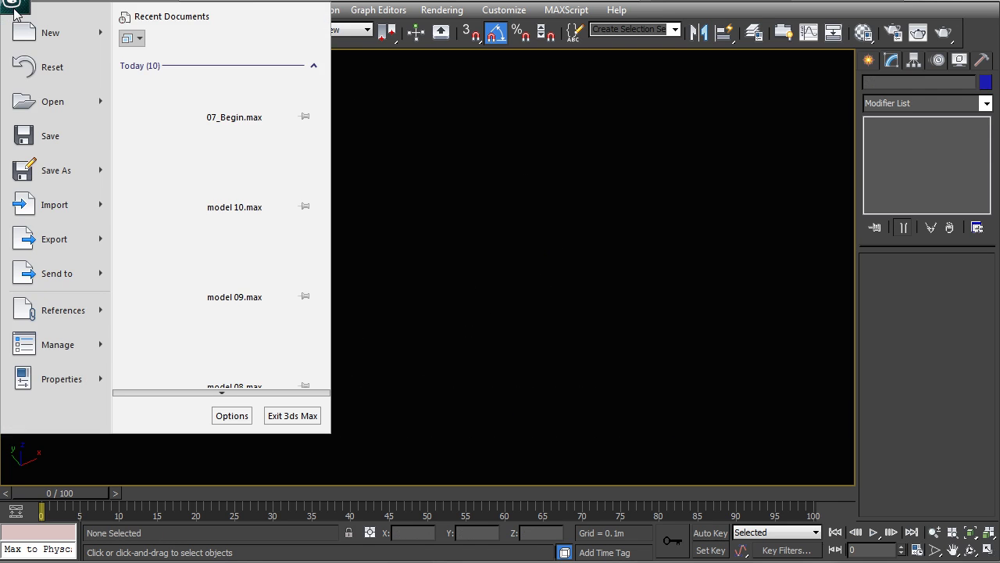
pyautogui.moveTo(45, 207)
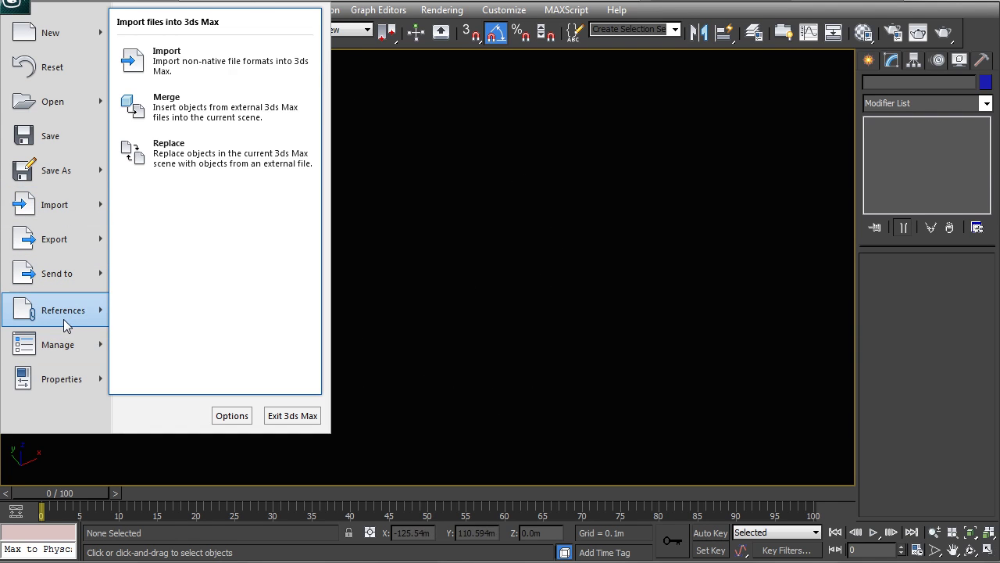
pyautogui.moveTo(66, 325)
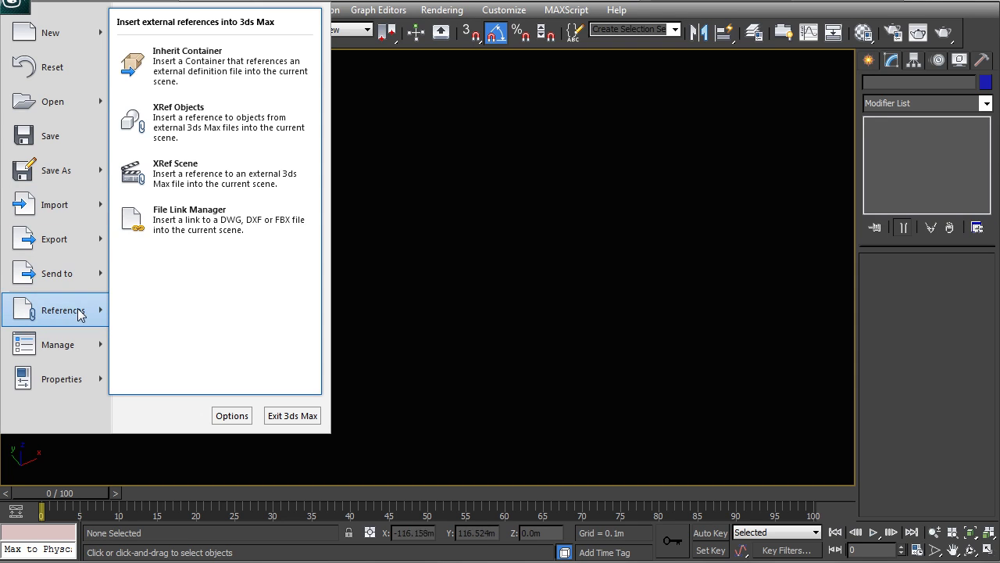
pyautogui.click(203, 229)
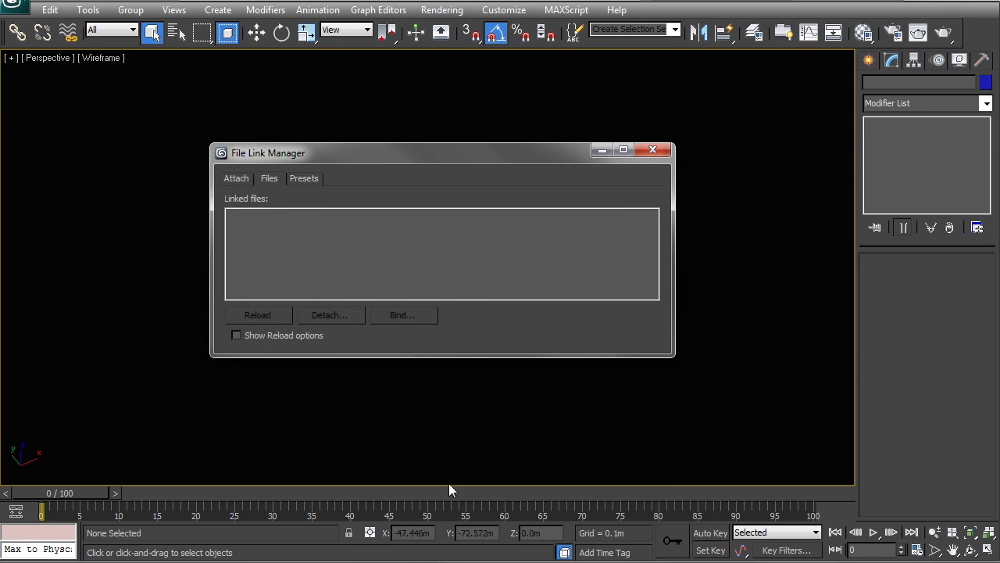
pyautogui.click(244, 178)
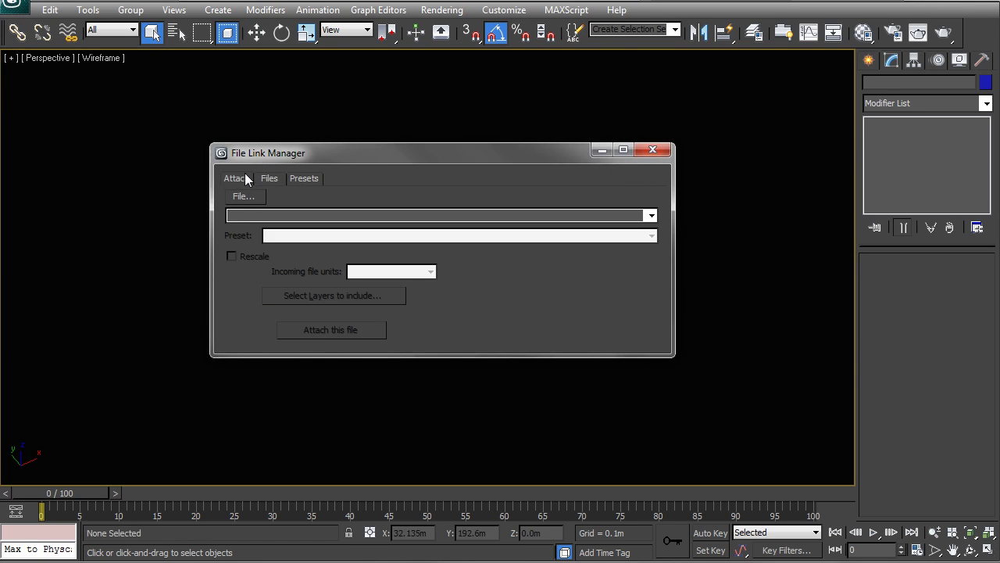
pyautogui.click(243, 197)
pyautogui.click(320, 268)
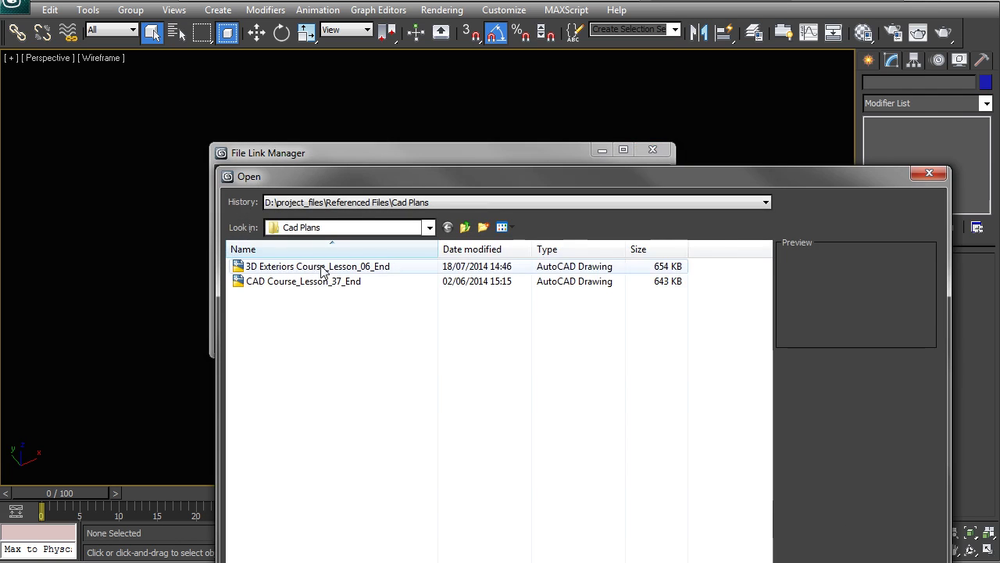
pyautogui.moveTo(358, 177); pyautogui.dragTo(240, 90)
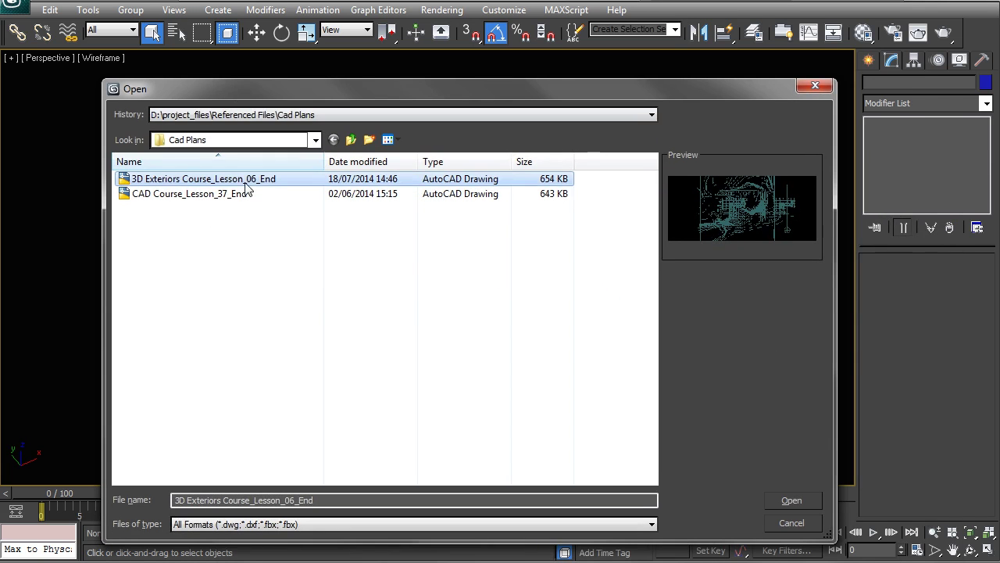
pyautogui.click(247, 181)
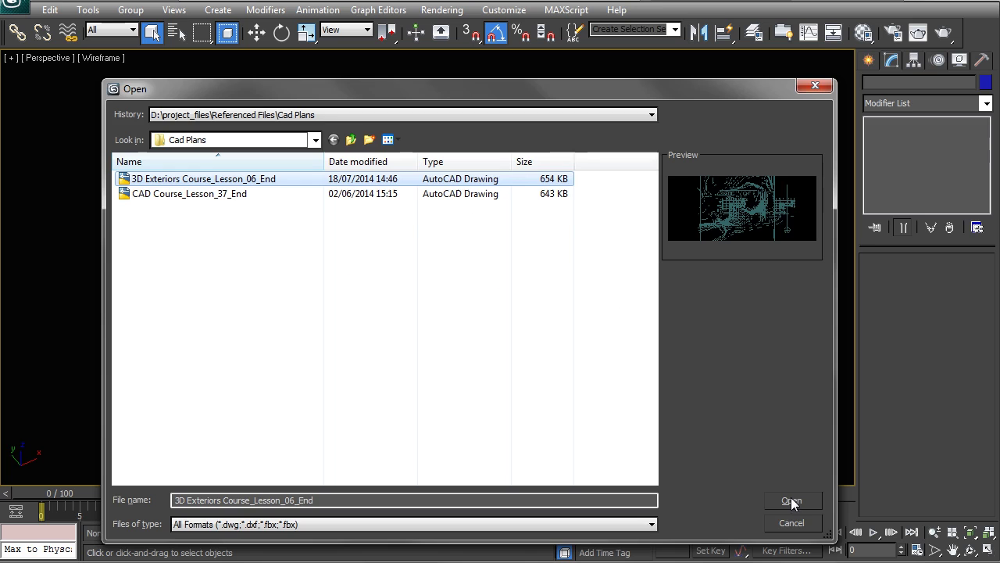
pyautogui.click(776, 500)
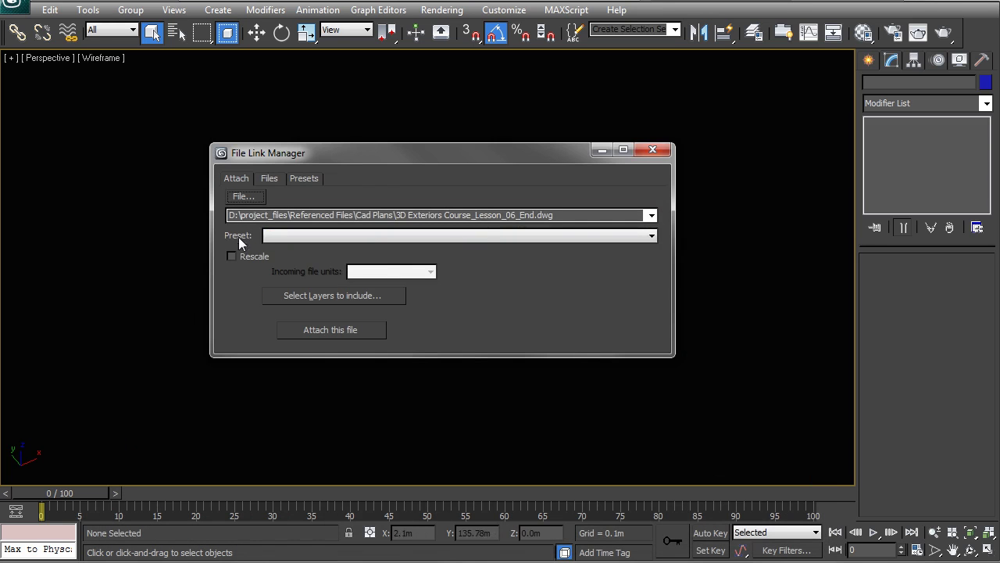
pyautogui.click(233, 257)
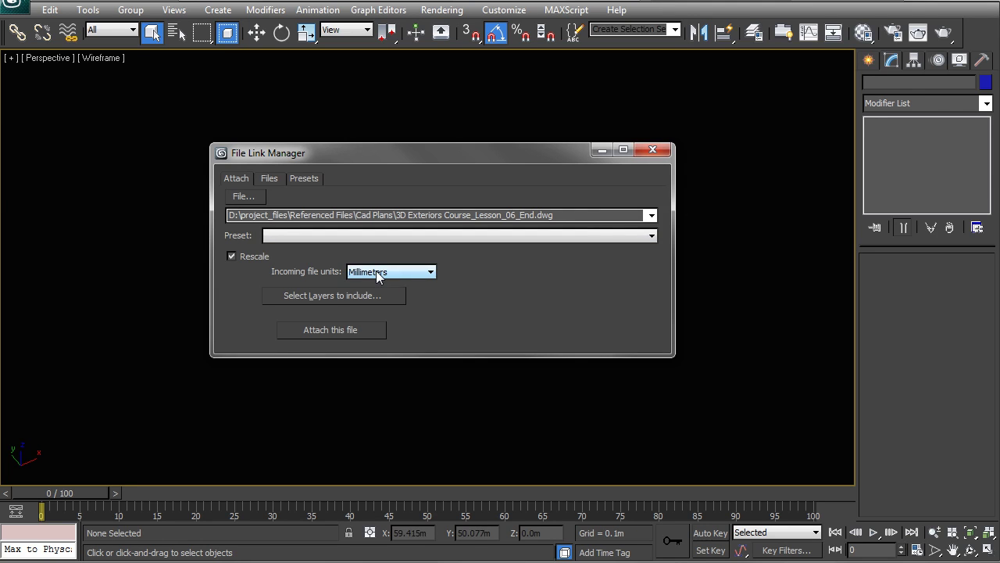
# Select the layers to include from the list, excluding layer 0 and Defpoints from the linked drawing
pyautogui.click(333, 296)
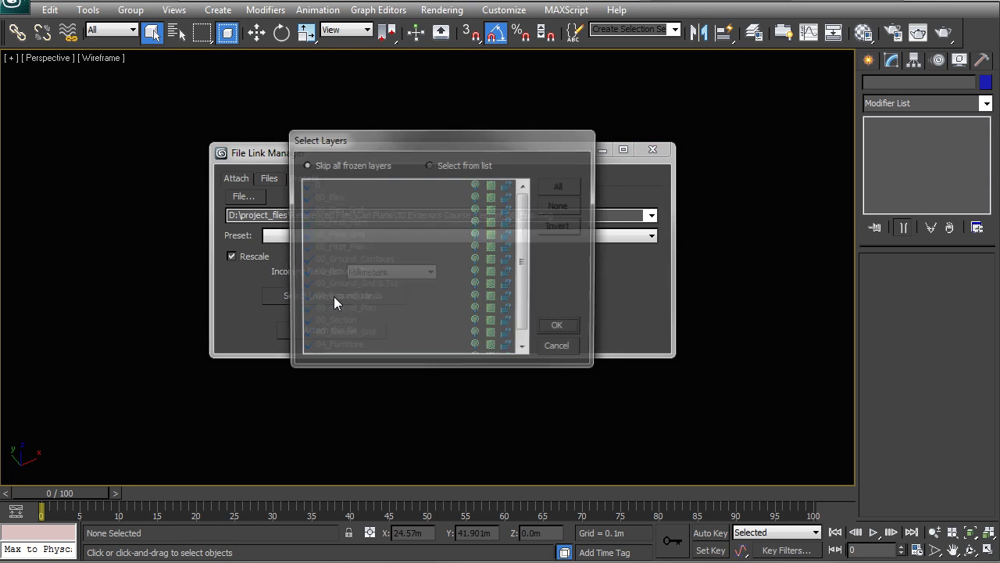
pyautogui.click(444, 167)
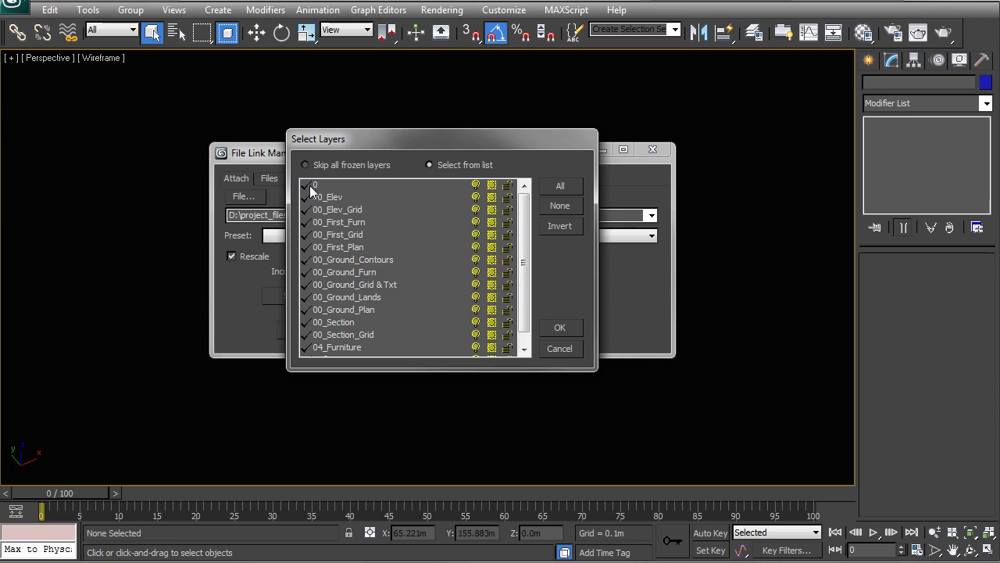
pyautogui.scroll(-1, 526, 303)
pyautogui.scroll(-1, 526, 304)
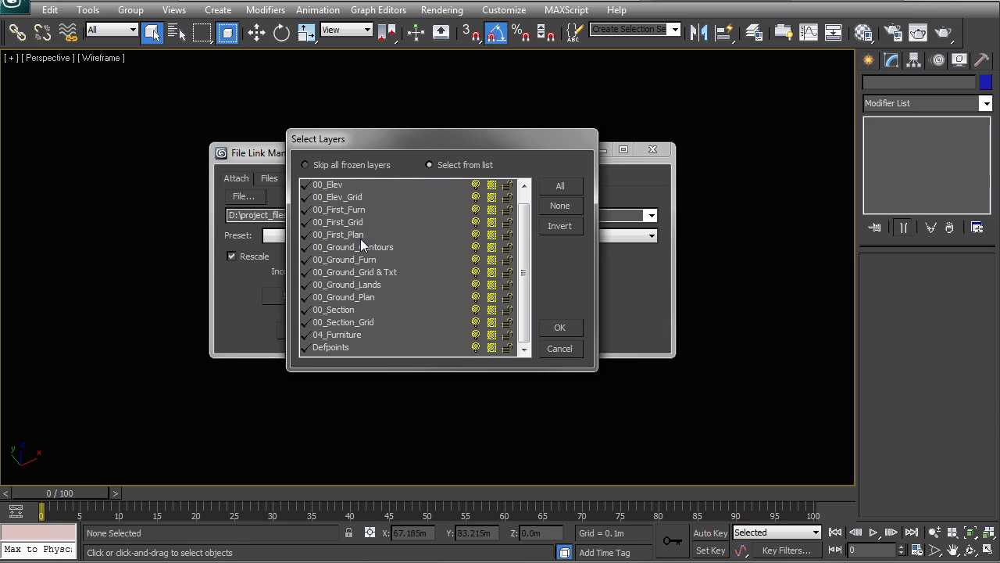
pyautogui.scroll(1, 501, 264)
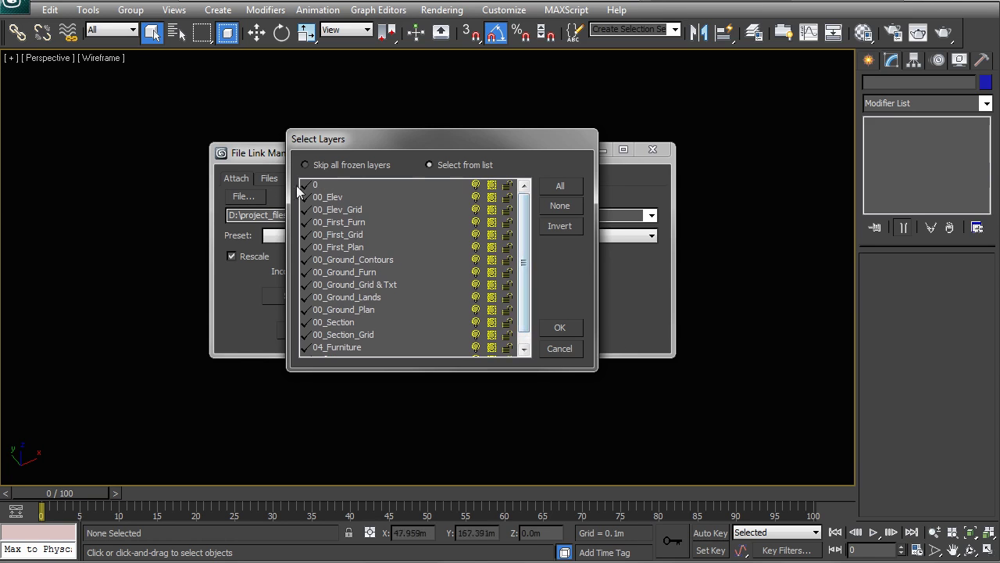
pyautogui.scroll(-1, 526, 275)
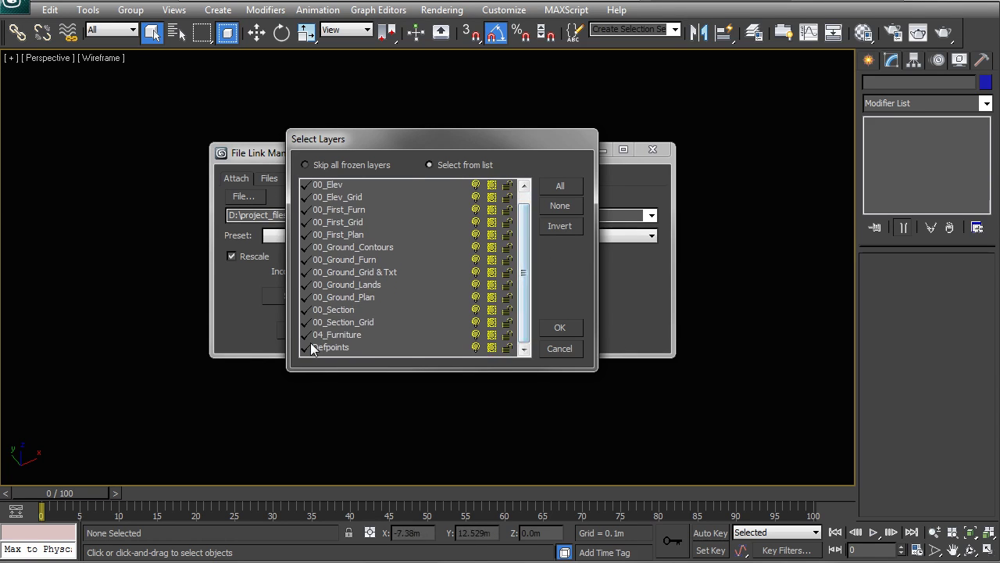
pyautogui.click(310, 343)
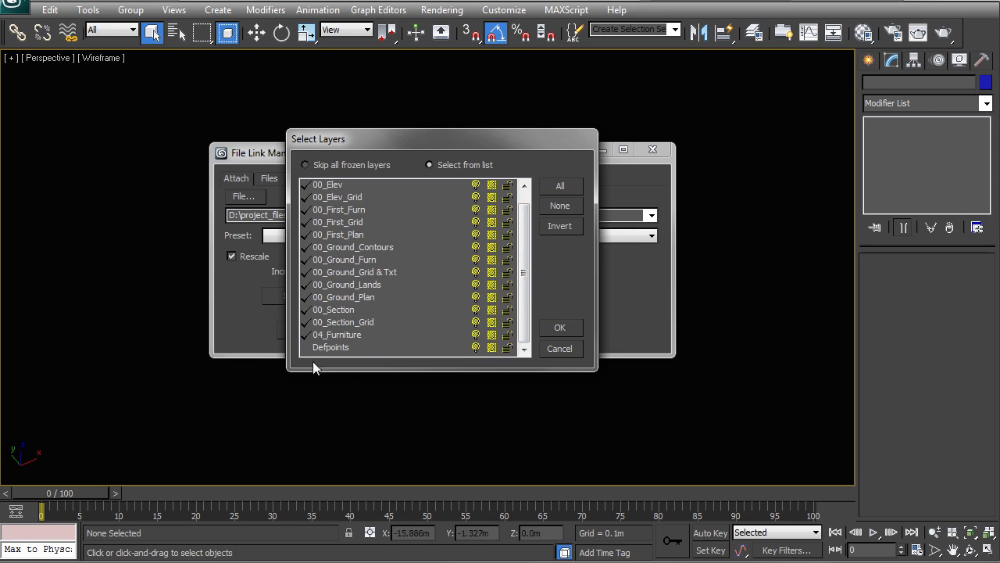
pyautogui.moveTo(521, 229); pyautogui.dragTo(518, 201)
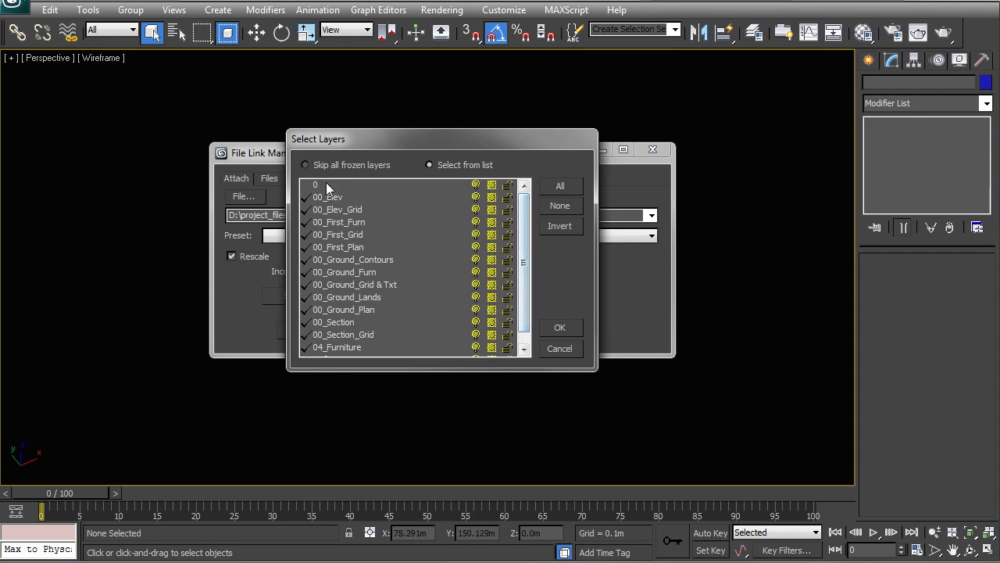
pyautogui.click(306, 185)
pyautogui.scroll(-1, 362, 352)
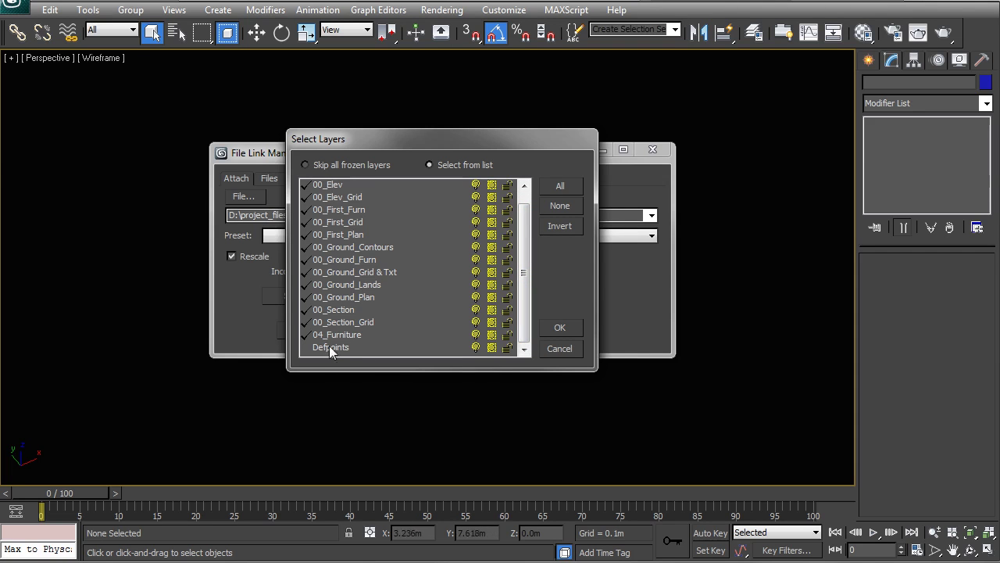
pyautogui.click(568, 327)
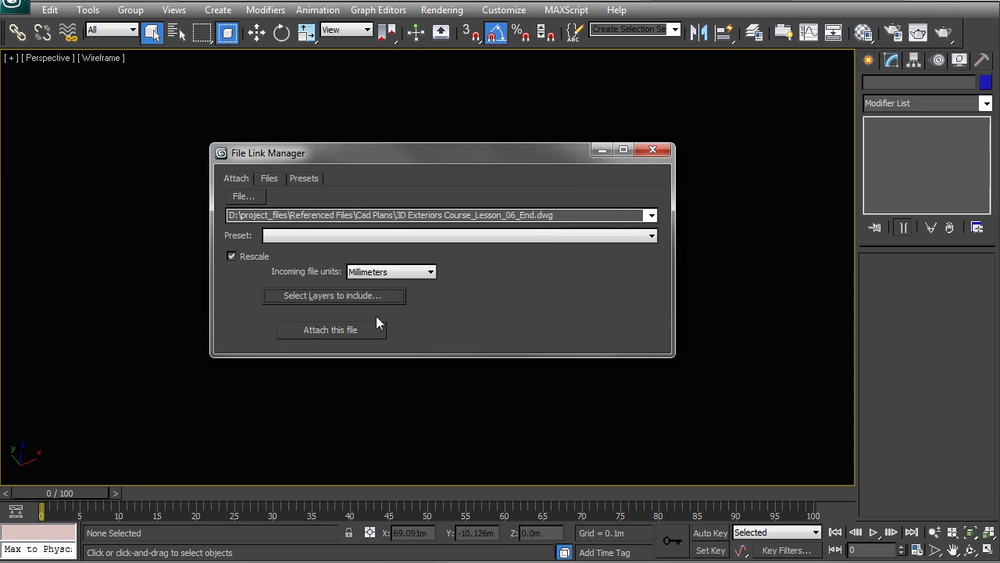
# Attach the drawing file to the scene and close the File Link Manager
pyautogui.click(335, 331)
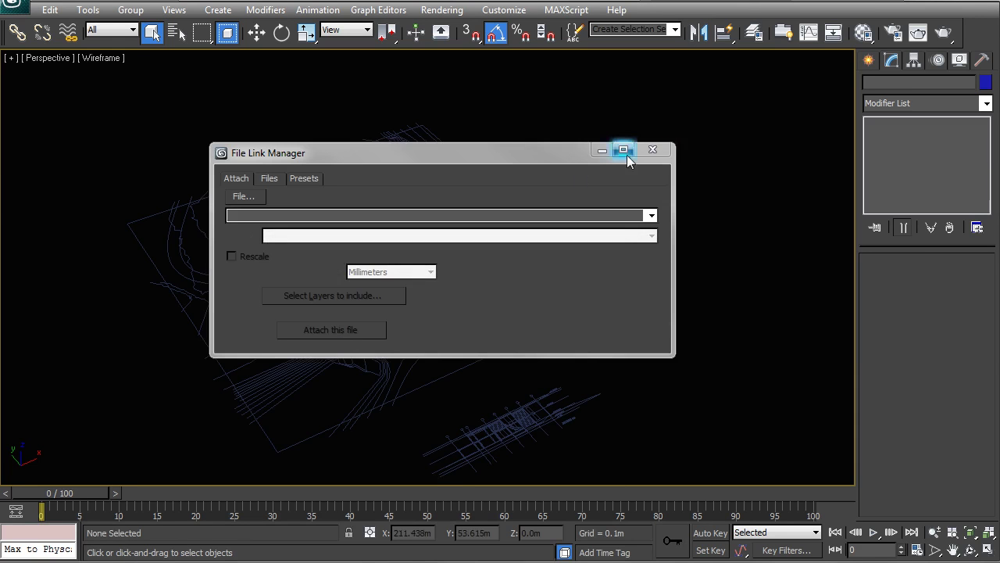
pyautogui.click(652, 149)
pyautogui.keyDown('alt'); pyautogui.moveTo(413, 265); pyautogui.dragTo(344, 235, button='middle'); pyautogui.keyUp('alt')
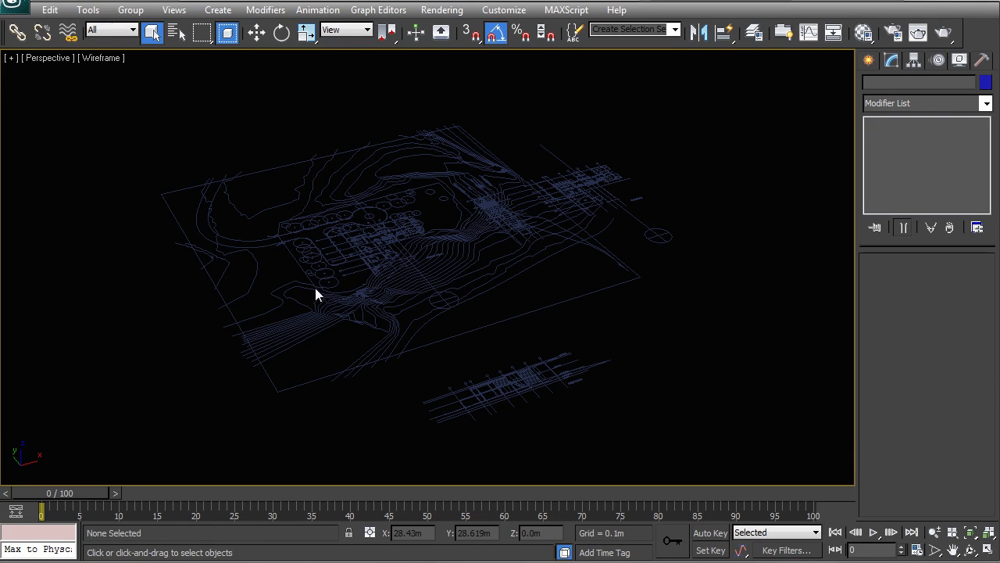
# Review the advanced reload settings of the linked 3D Exteriors Course_Lesson_06_End.dwg in the File Link Manager, leaving them without changes
pyautogui.click(24, 7)
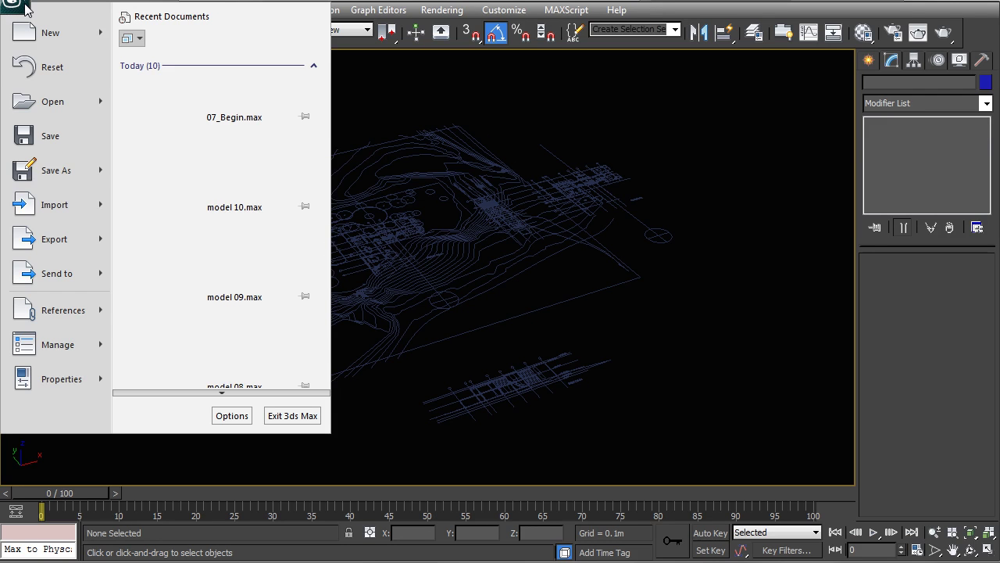
pyautogui.moveTo(74, 321)
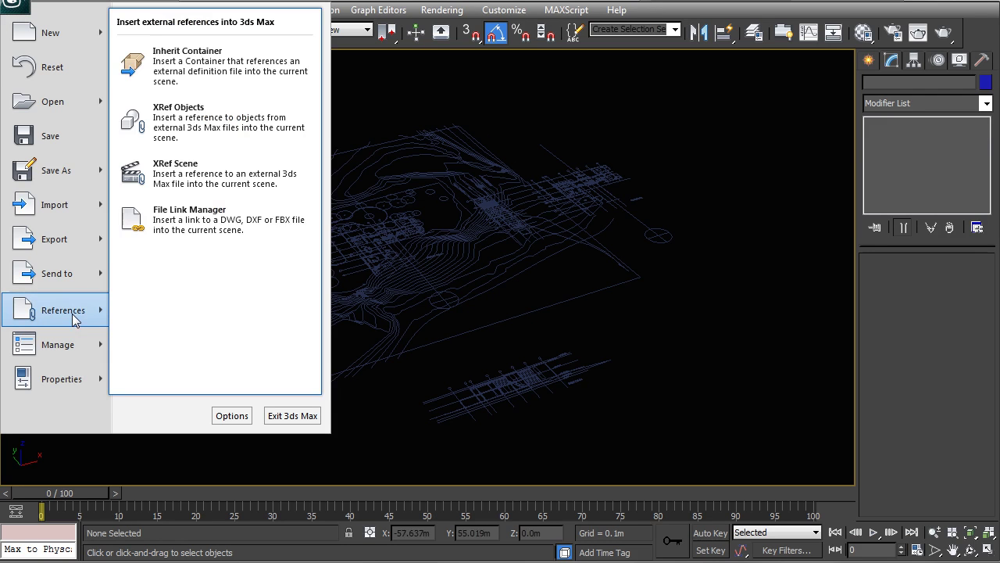
pyautogui.click(159, 227)
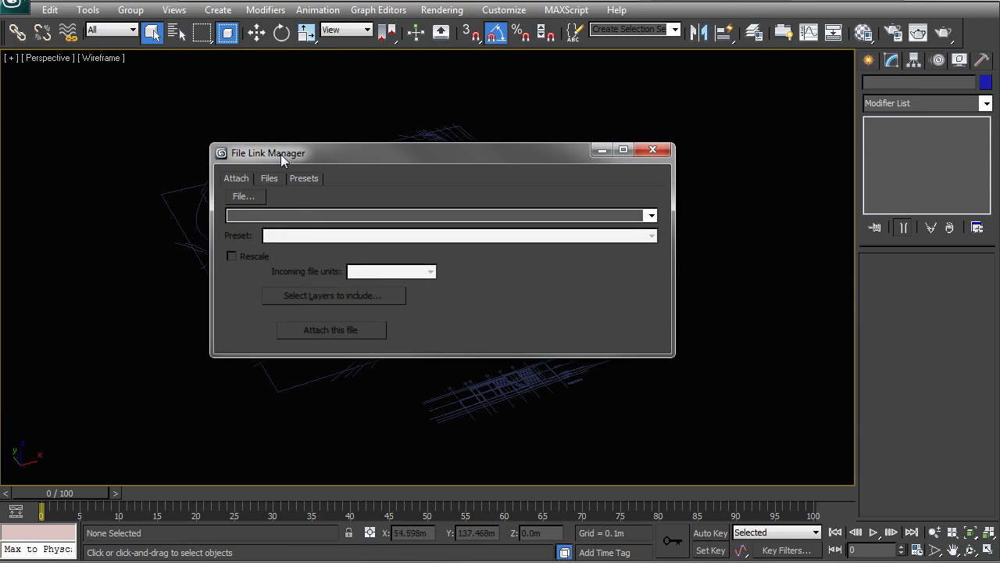
pyautogui.click(267, 179)
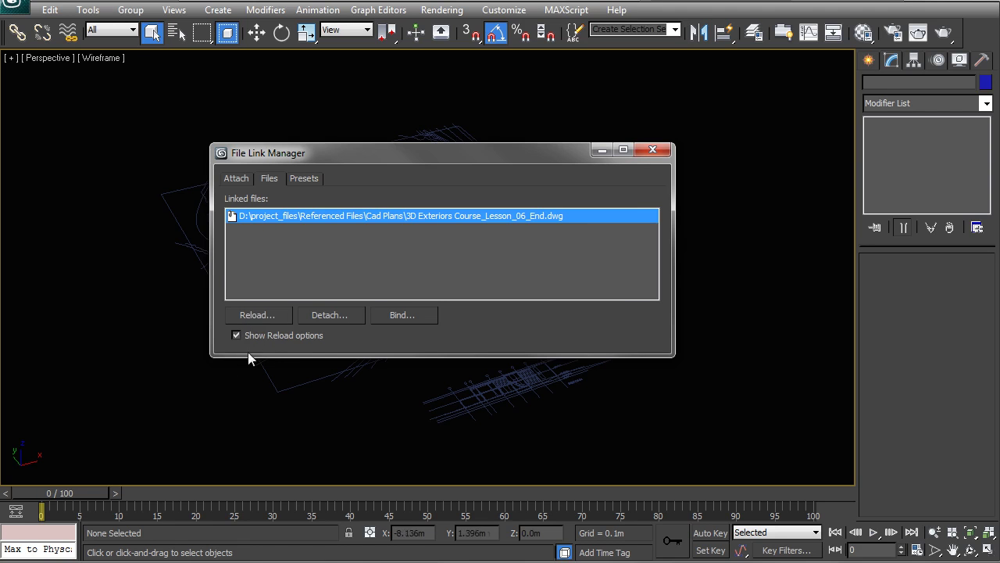
pyautogui.click(262, 316)
pyautogui.click(427, 163)
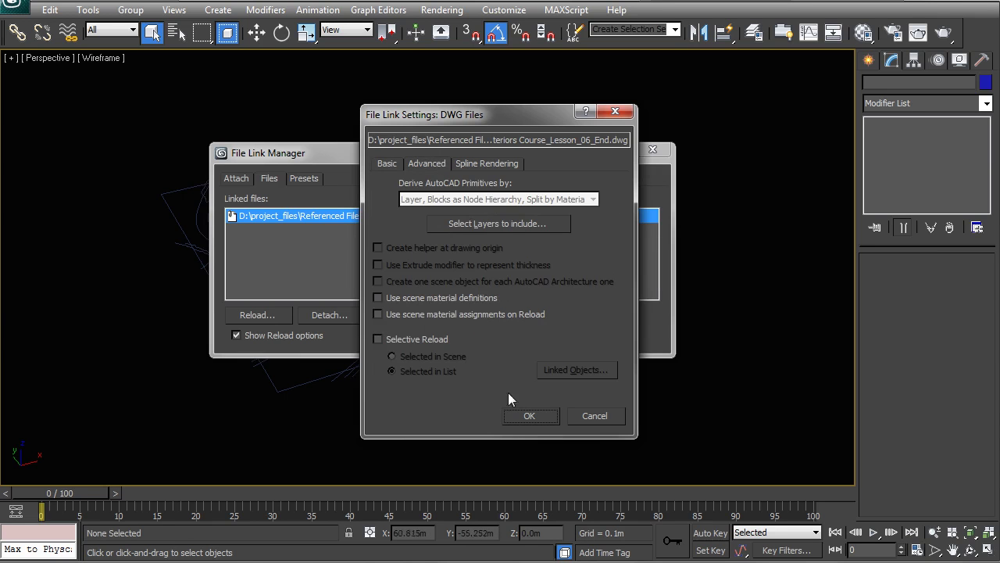
pyautogui.click(604, 417)
# Turn off the reload options for the linked drawing, reload it directly, and close the File Link Manager
pyautogui.click(264, 334)
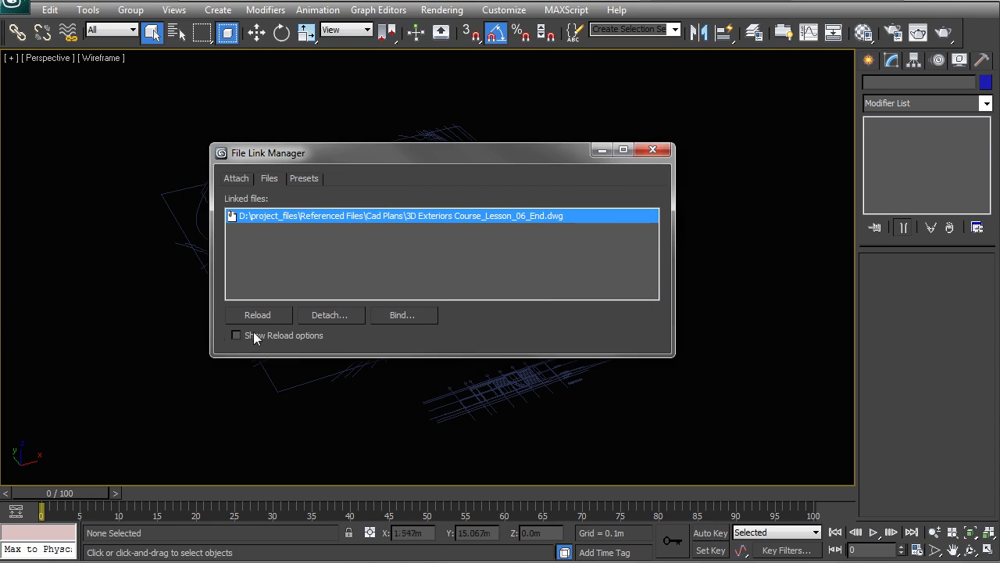
pyautogui.click(250, 314)
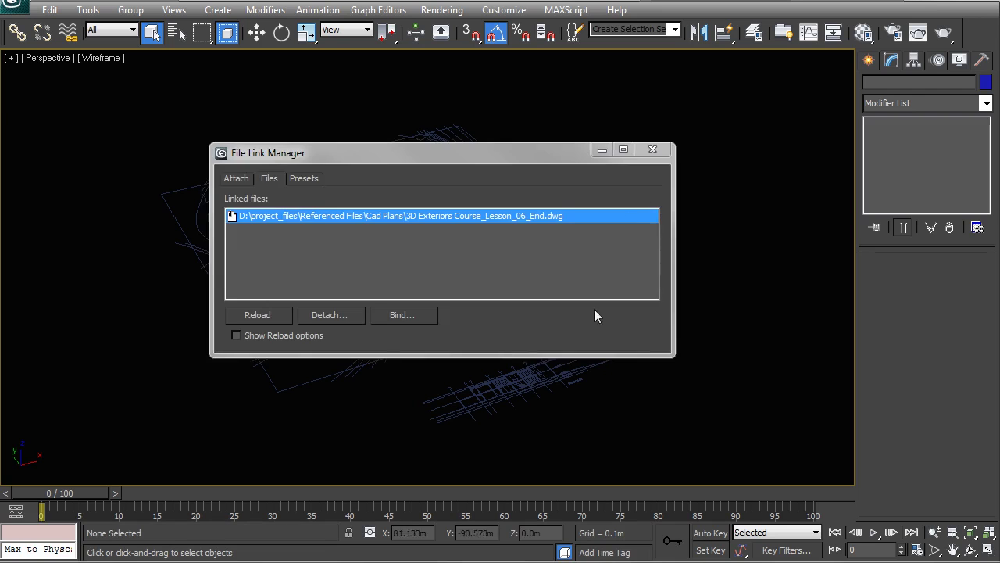
pyautogui.click(653, 149)
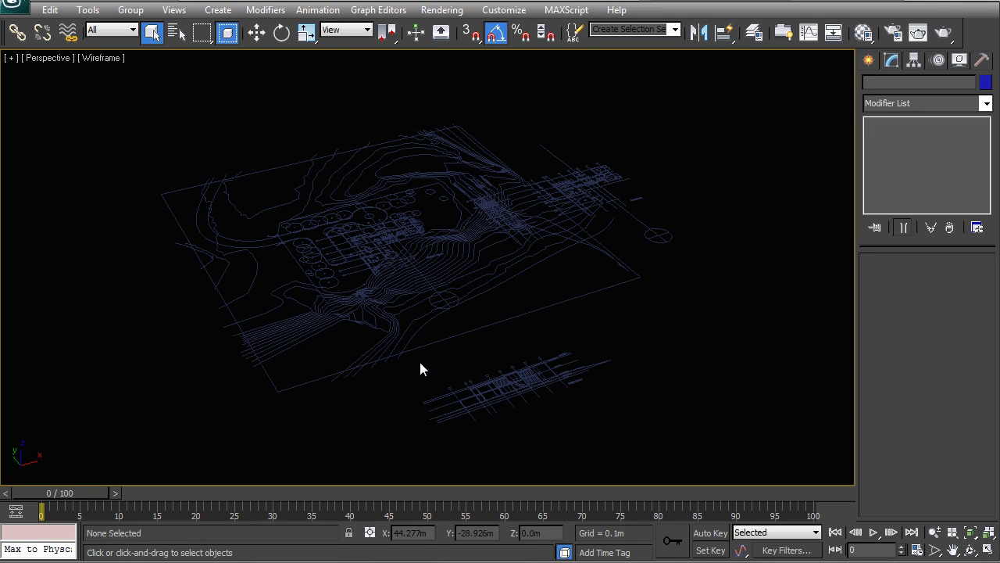
# Select all the linked drawing entities, set their object color to dark blue, and clear the selection
pyautogui.scroll(-3, 449, 290)
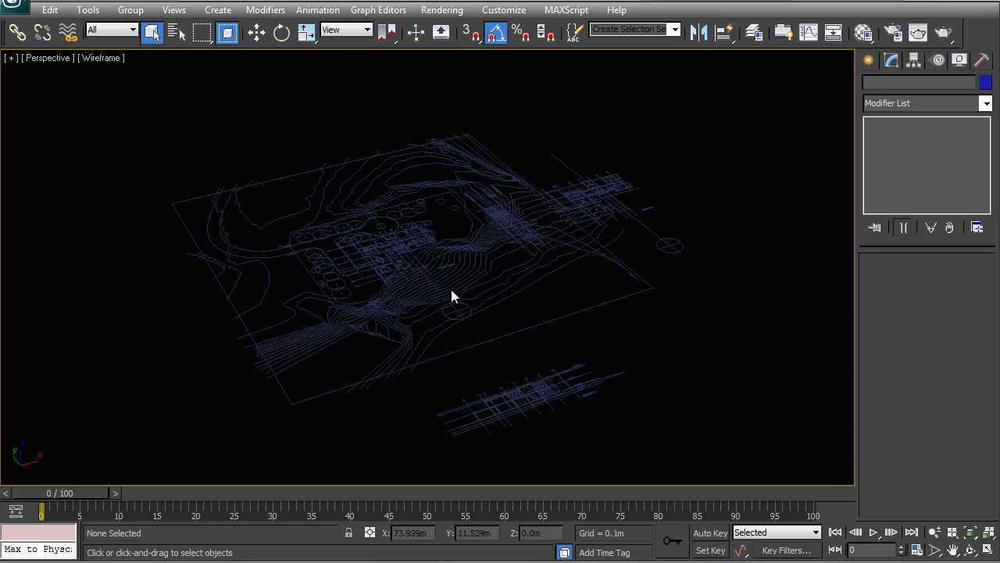
pyautogui.moveTo(94, 107); pyautogui.dragTo(728, 422)
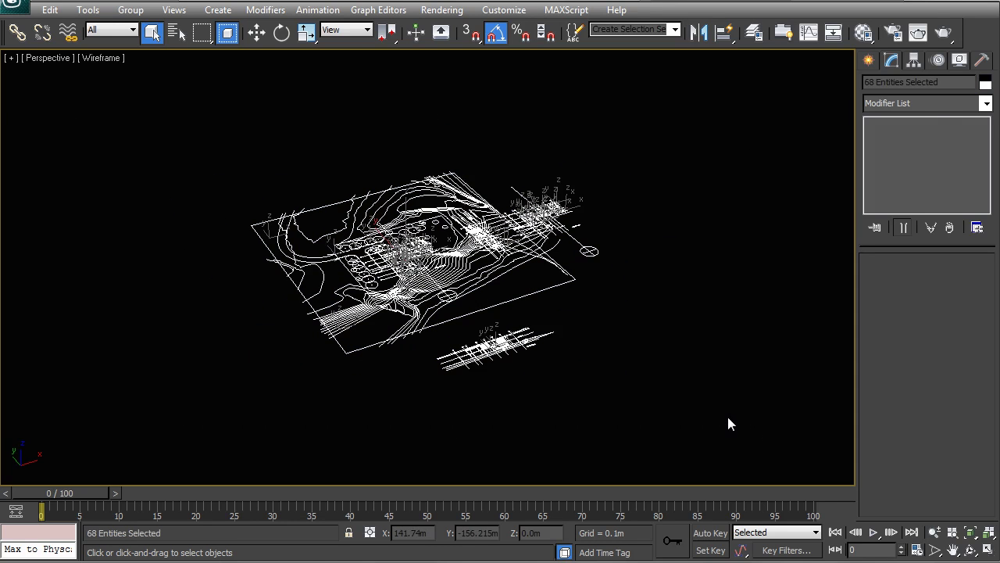
pyautogui.click(985, 83)
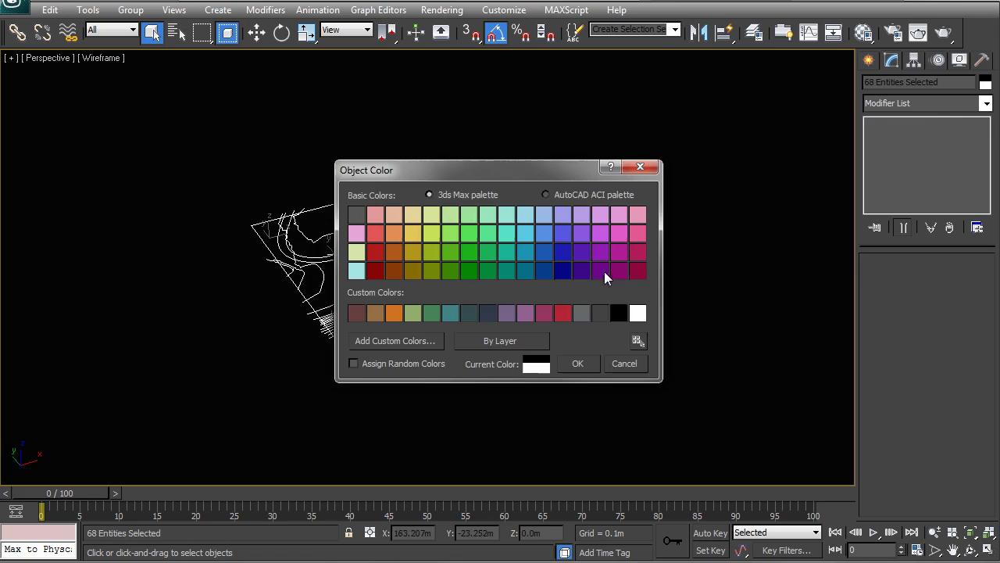
pyautogui.click(545, 266)
pyautogui.click(577, 361)
pyautogui.click(645, 383)
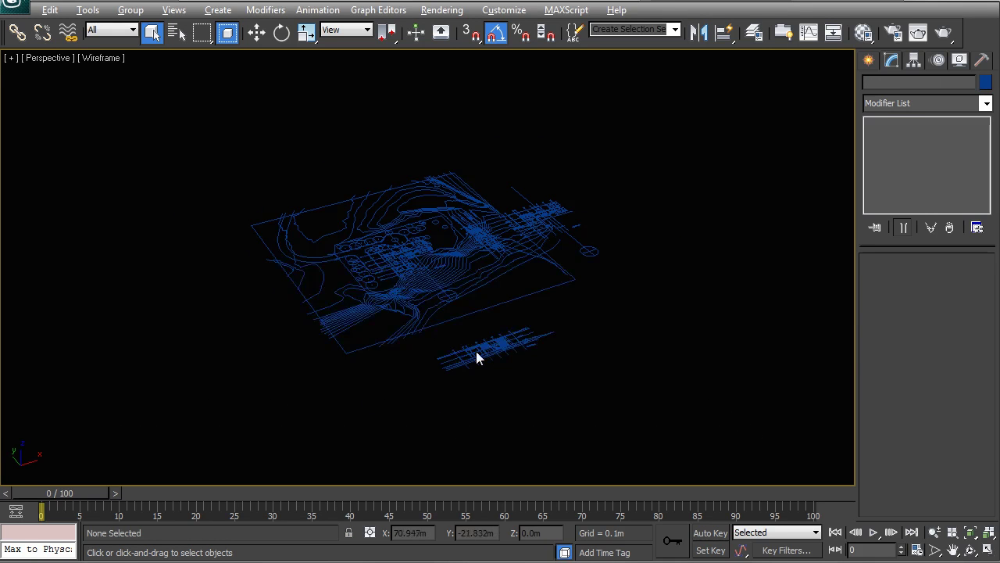
# Inspect the linked drawing from several angles and review its layers in the Layer Manager
pyautogui.keyDown('alt'); pyautogui.moveTo(475, 352); pyautogui.dragTo(471, 283, button='middle'); pyautogui.keyUp('alt')
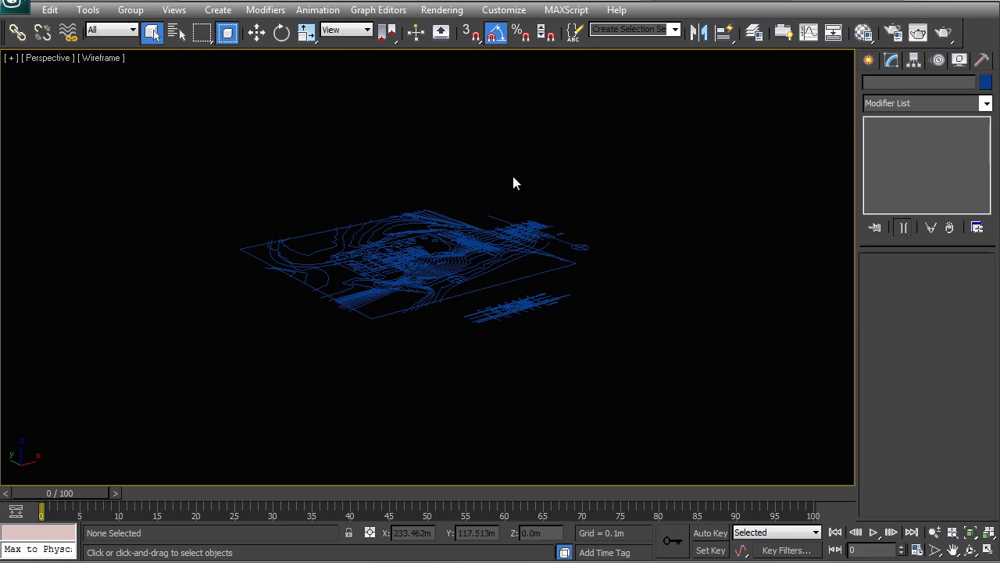
pyautogui.keyDown('alt'); pyautogui.moveTo(498, 326); pyautogui.dragTo(490, 303, button='middle'); pyautogui.keyUp('alt')
pyautogui.keyDown('alt'); pyautogui.moveTo(480, 348); pyautogui.dragTo(470, 393, button='middle'); pyautogui.keyUp('alt')
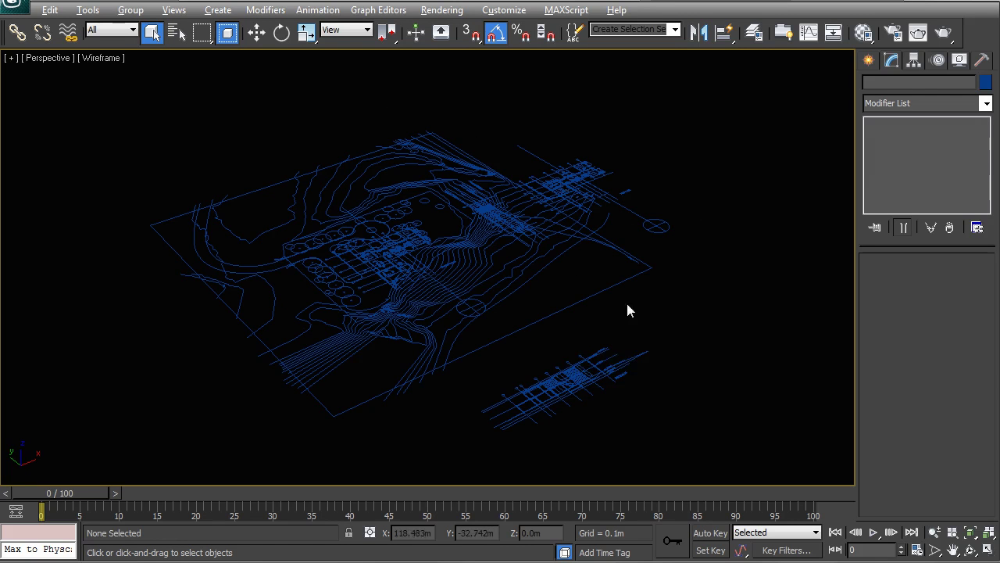
pyautogui.keyDown('alt'); pyautogui.moveTo(626, 300); pyautogui.dragTo(536, 208, button='middle'); pyautogui.keyUp('alt')
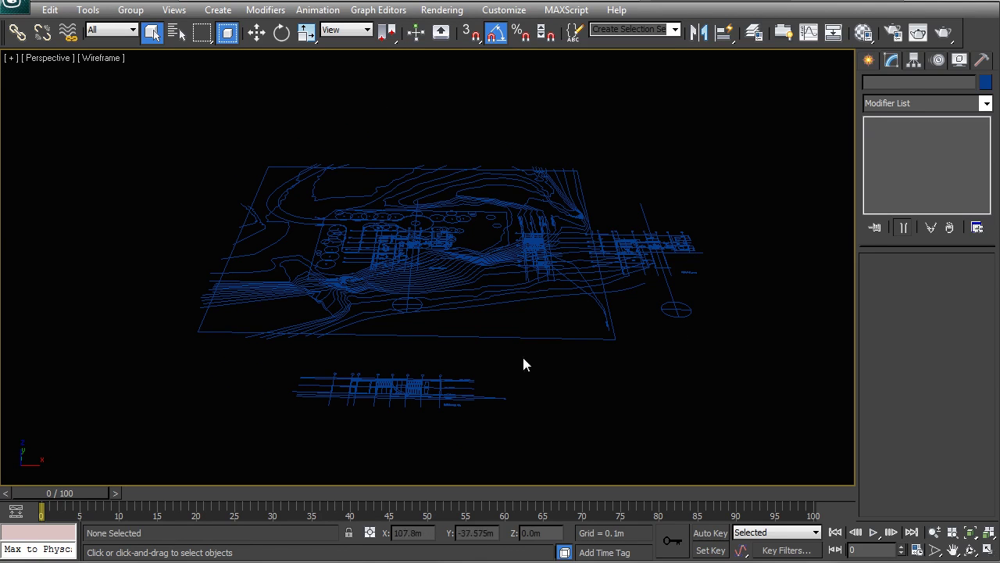
pyautogui.click(754, 32)
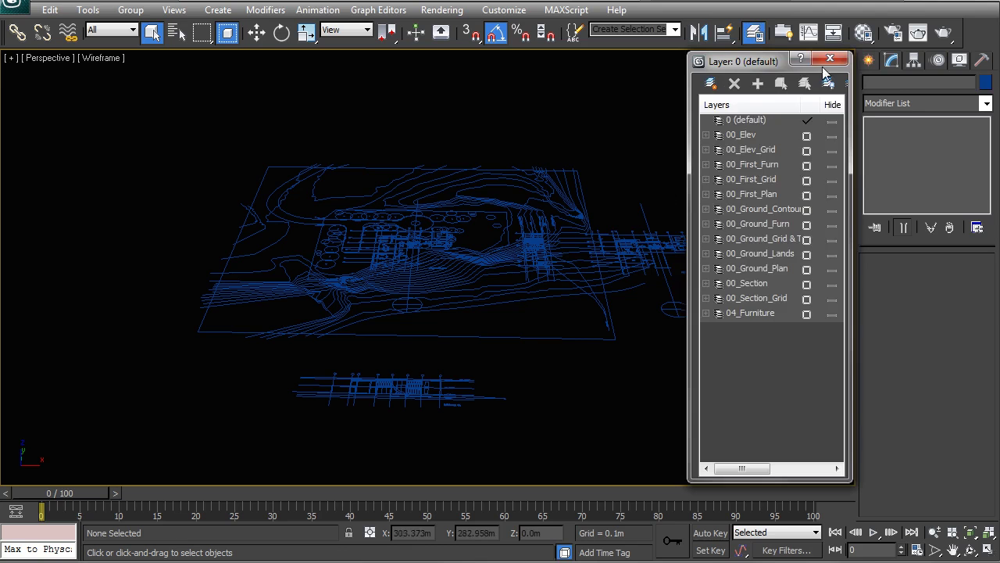
pyautogui.click(830, 59)
# Switch region selection to crossing mode and select the section drawing together with its grid
pyautogui.keyDown('alt'); pyautogui.moveTo(429, 266); pyautogui.dragTo(509, 283, button='middle'); pyautogui.keyUp('alt')
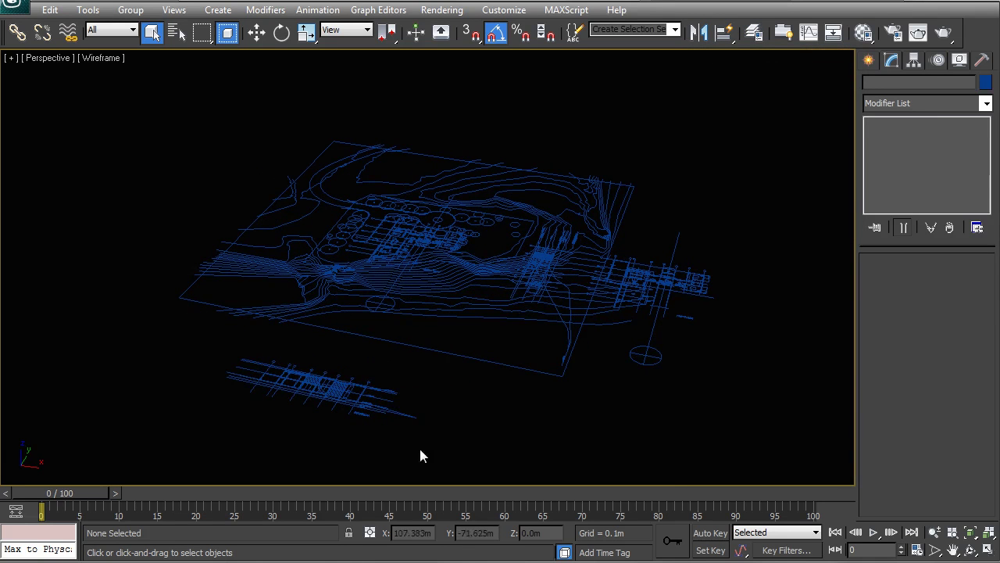
pyautogui.moveTo(422, 447); pyautogui.dragTo(268, 381)
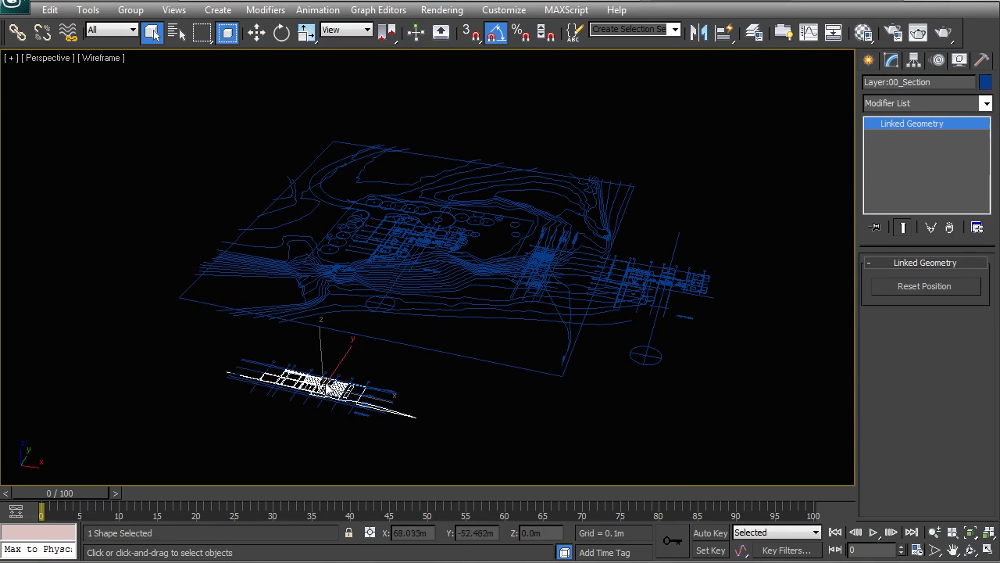
pyautogui.click(227, 34)
pyautogui.moveTo(410, 434); pyautogui.dragTo(319, 374)
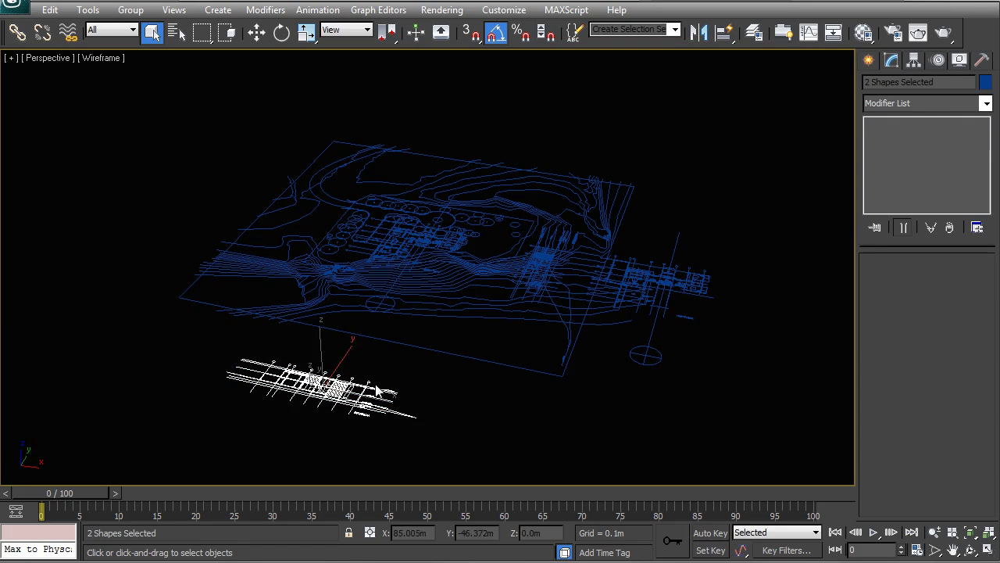
# Examine the level annotations of the Section AA drawing up close, from the datum to the top of the roof
pyautogui.keyDown('alt'); pyautogui.moveTo(415, 322); pyautogui.dragTo(287, 219, button='middle'); pyautogui.keyUp('alt')
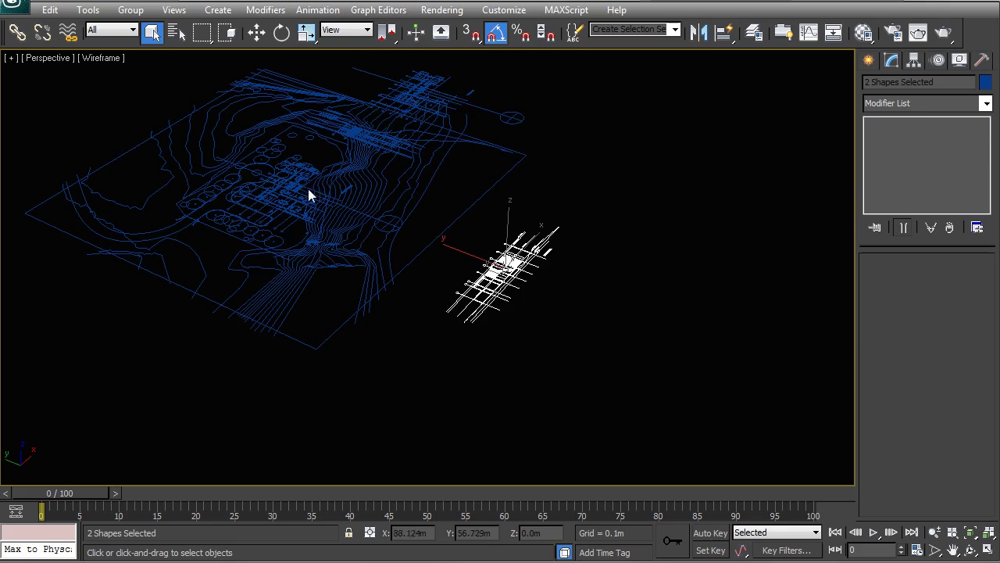
pyautogui.press('z')
pyautogui.keyDown('alt'); pyautogui.moveTo(359, 293); pyautogui.dragTo(434, 282, button='middle'); pyautogui.keyUp('alt')
pyautogui.scroll(3, 513, 266)
pyautogui.keyDown('alt'); pyautogui.moveTo(512, 266); pyautogui.dragTo(387, 284, button='middle'); pyautogui.keyUp('alt')
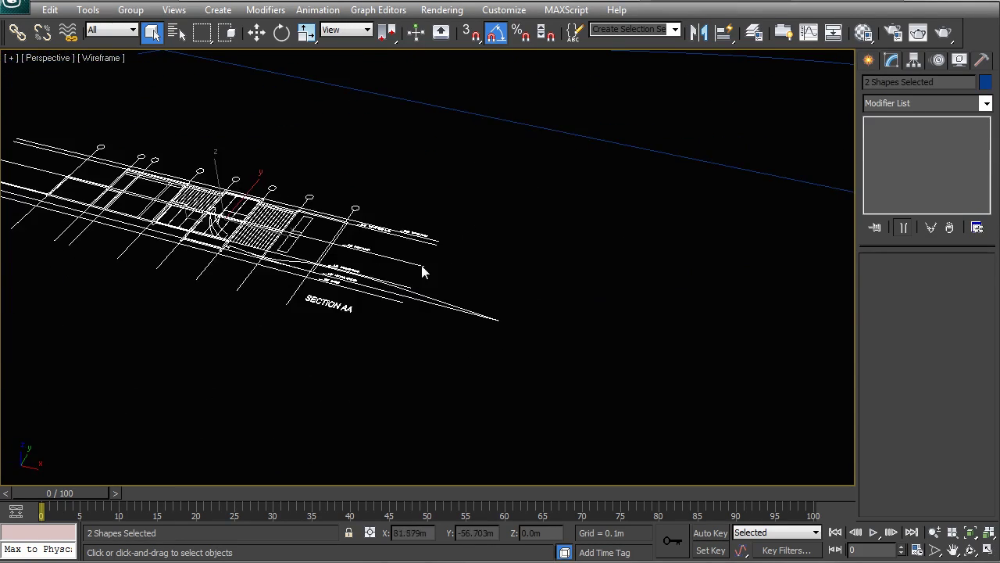
pyautogui.scroll(3, 422, 268)
pyautogui.scroll(5, 449, 292)
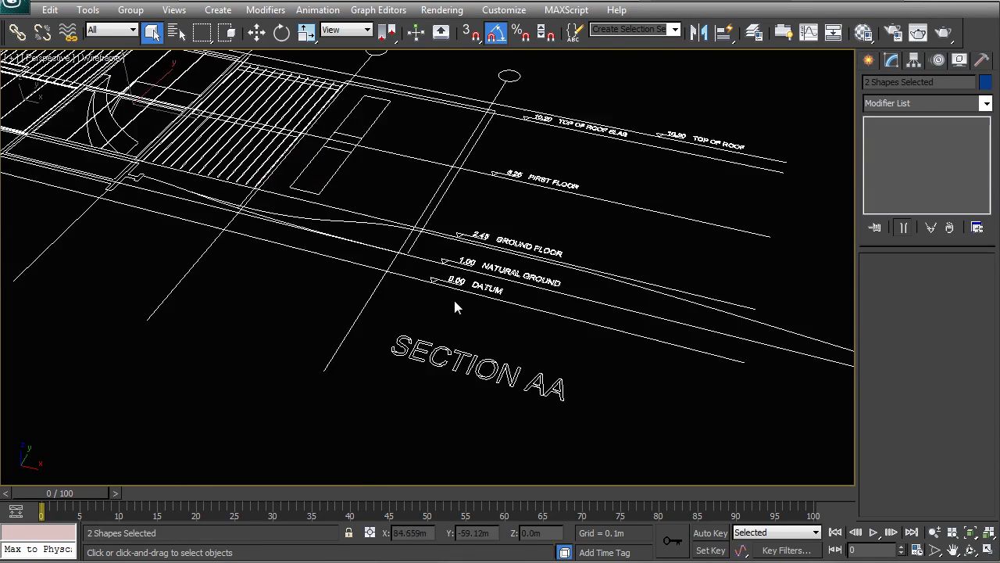
pyautogui.scroll(-8, 508, 306)
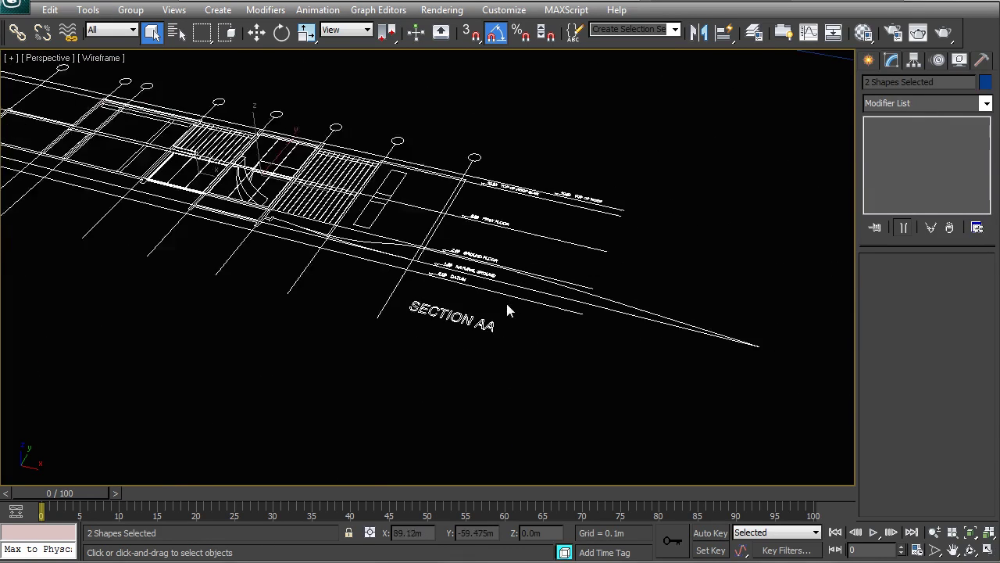
pyautogui.scroll(3, 465, 295)
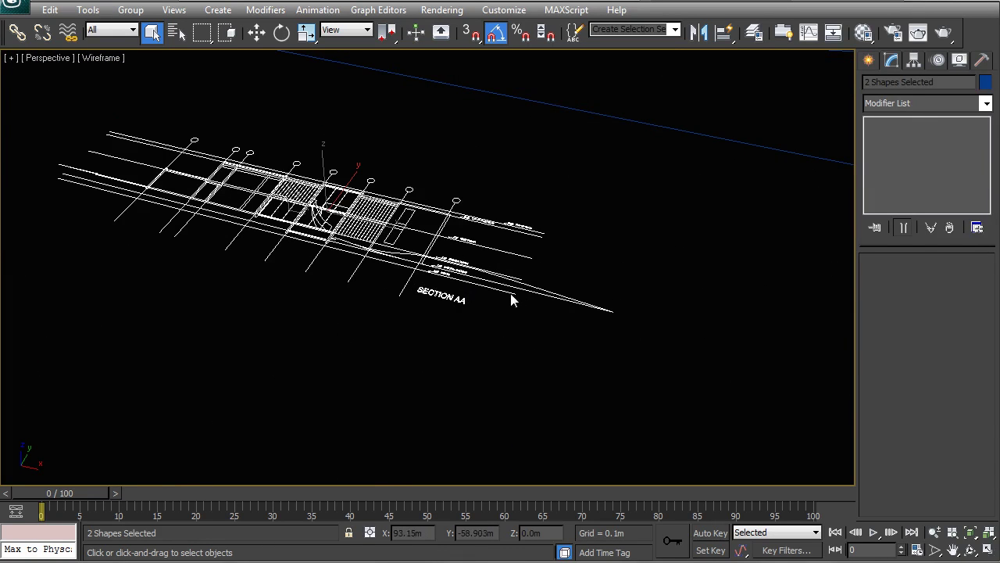
pyautogui.scroll(3, 511, 306)
pyautogui.scroll(4, 508, 317)
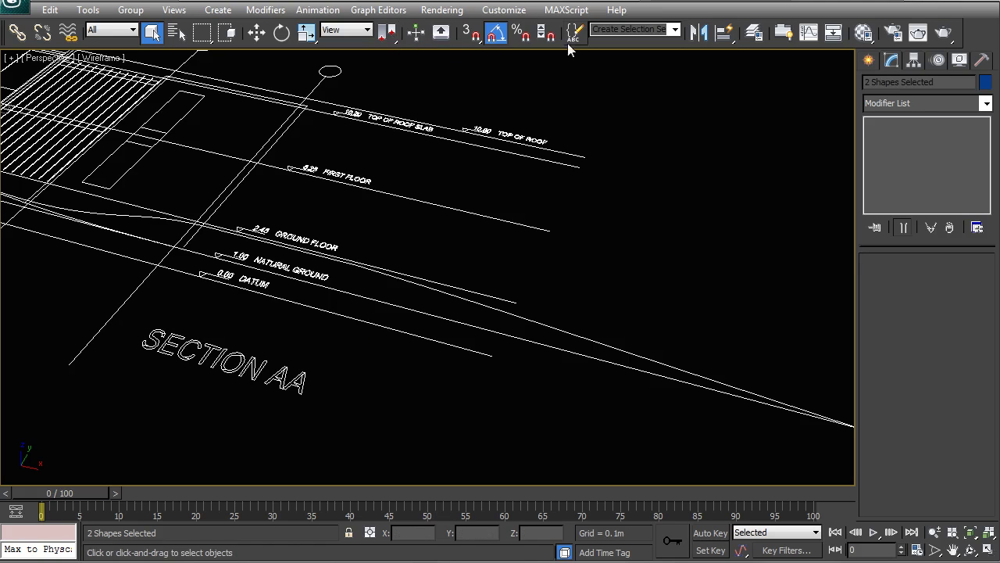
# Change the transform center mode and turn on 3D snapping with Endpoint as the snap type
pyautogui.moveTo(392, 37); pyautogui.dragTo(390, 110)
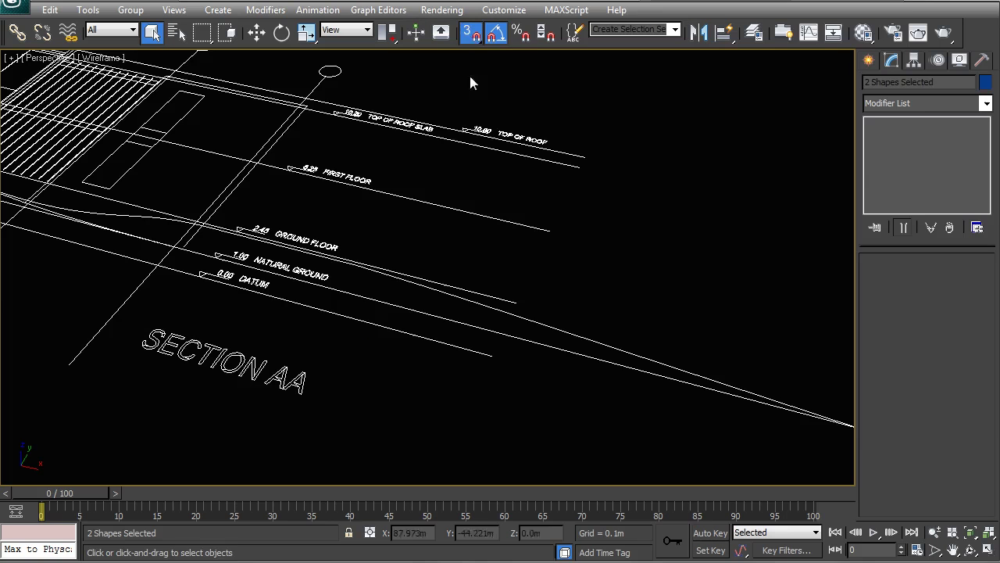
pyautogui.click(471, 35)
pyautogui.rightClick(471, 35)
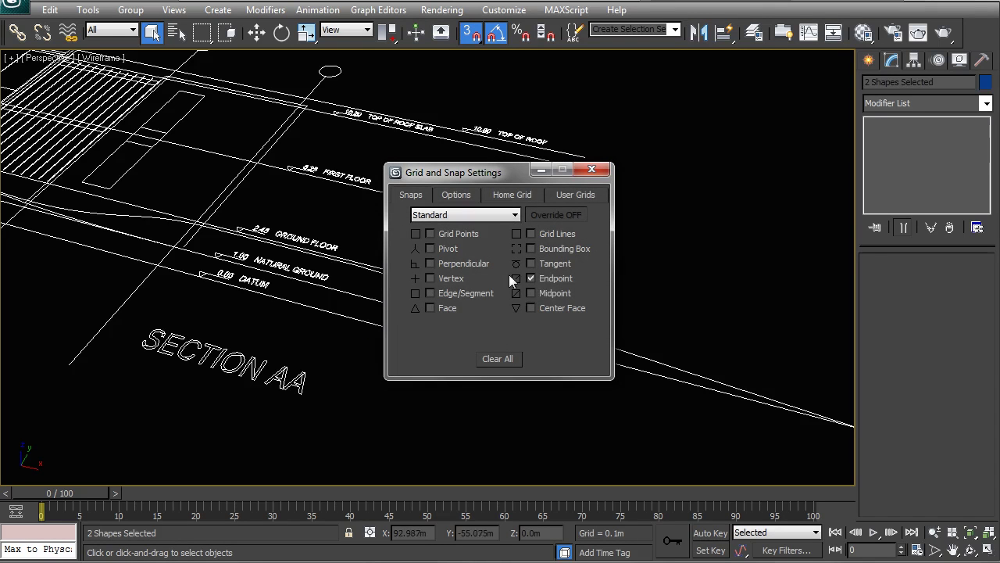
pyautogui.click(586, 170)
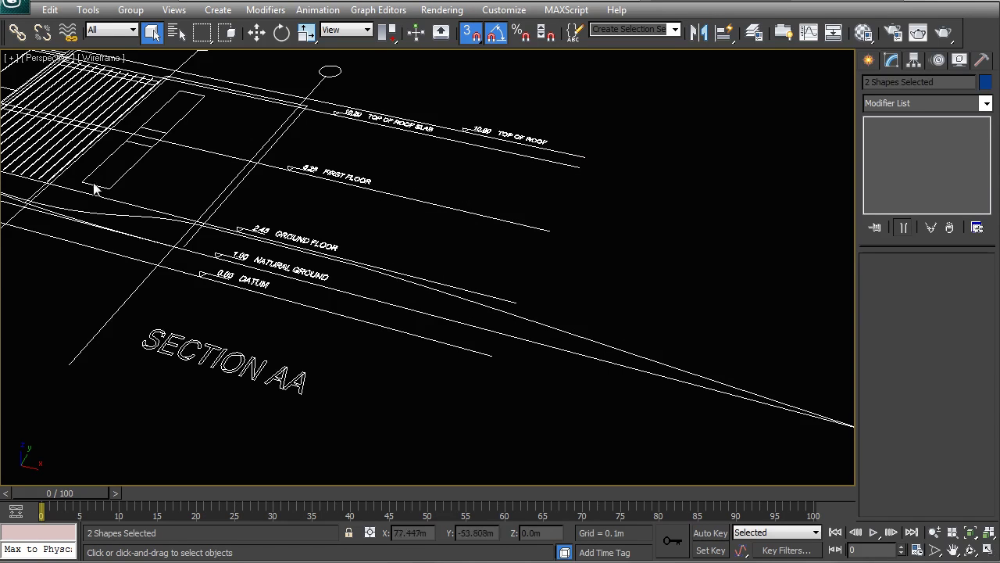
# Show the Axis Constraints toolbar and restrict transforms to the X axis
pyautogui.moveTo(461, 360); pyautogui.dragTo(527, 365, button='middle')
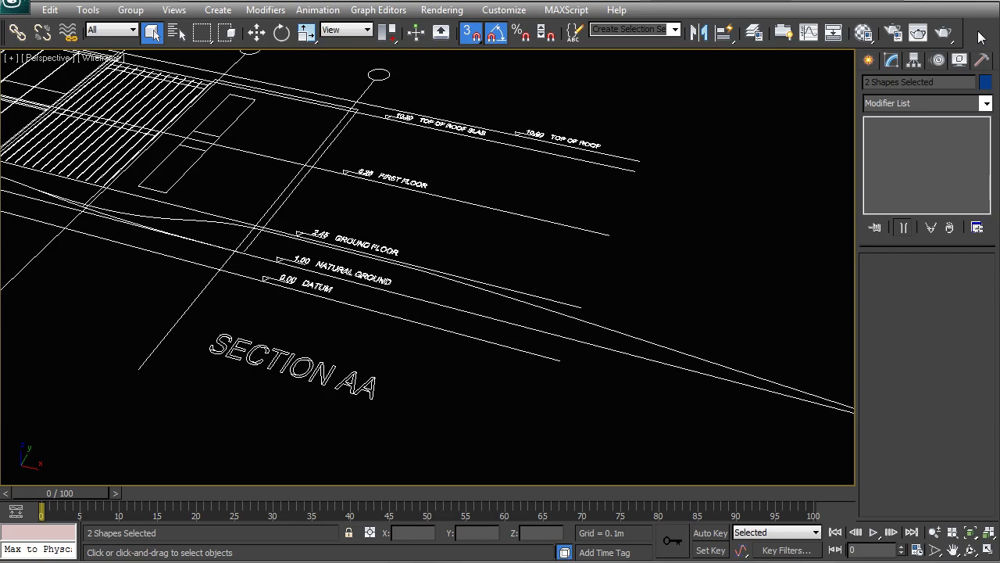
pyautogui.rightClick(942, 44)
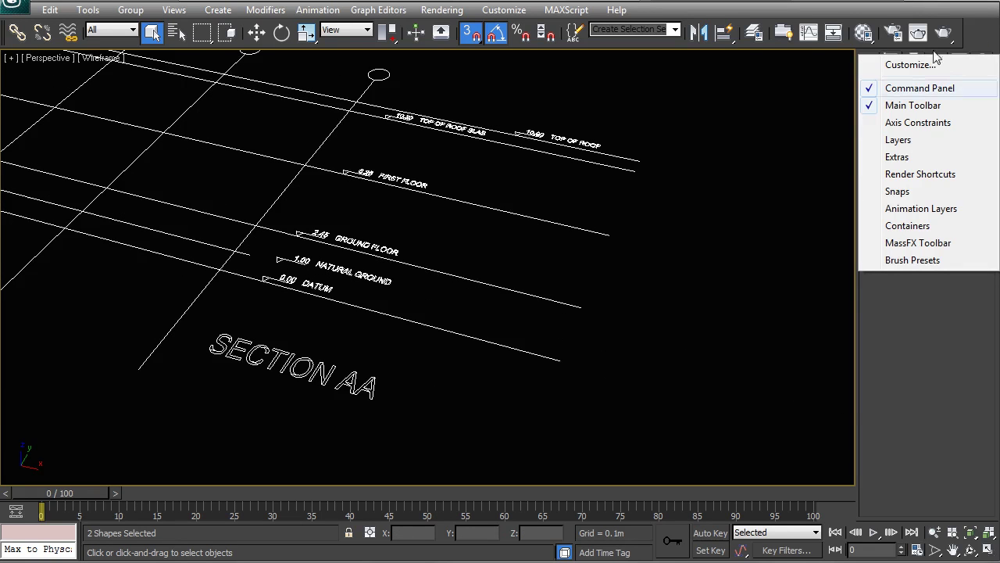
pyautogui.click(907, 123)
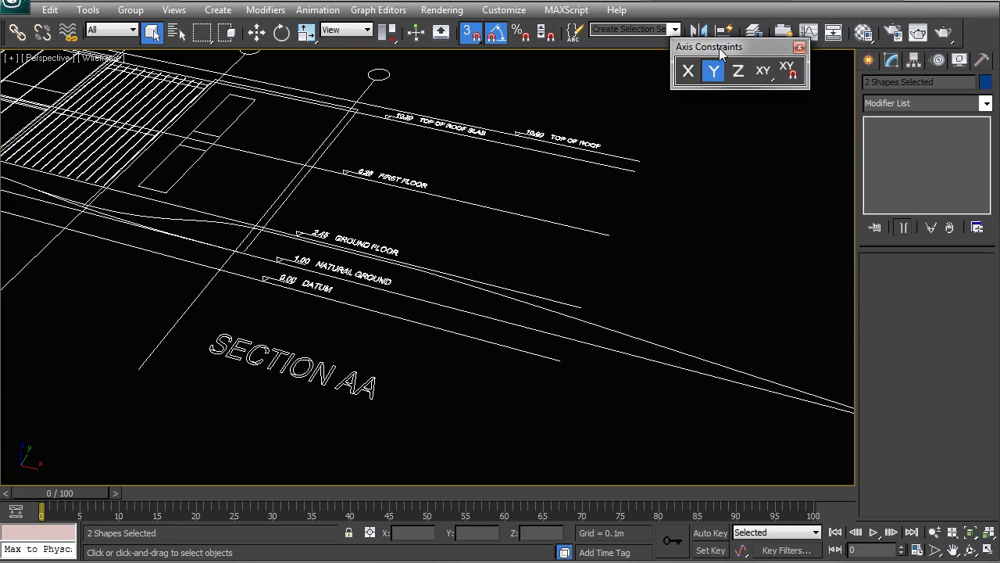
pyautogui.scroll(-3, 457, 217)
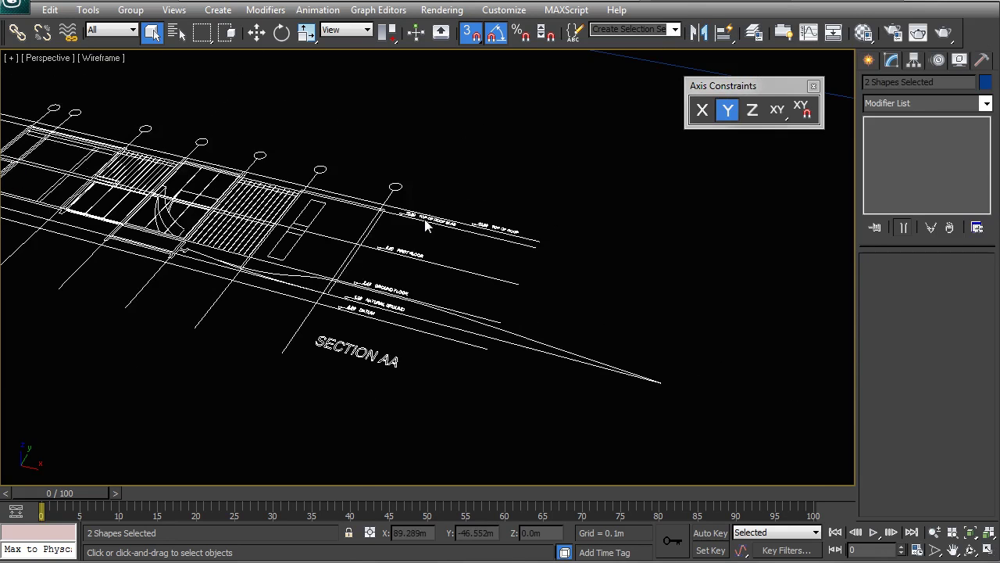
pyautogui.scroll(-2, 426, 227)
pyautogui.scroll(-1, 650, 111)
pyautogui.click(702, 109)
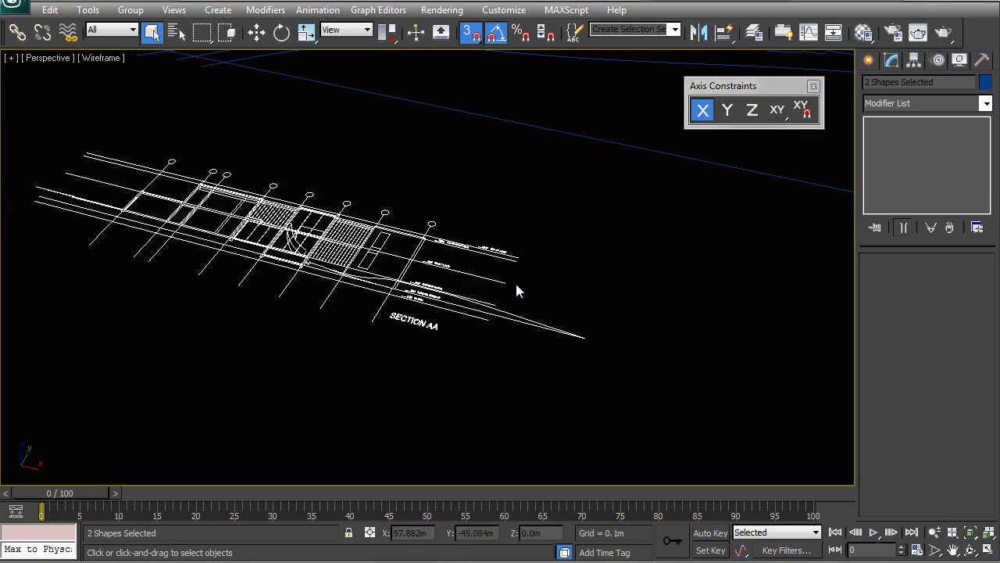
# Activate the Rotate tool with the X axis constraint and set the transform center mode for the section drawing
pyautogui.scroll(2, 515, 289)
pyautogui.scroll(2, 436, 343)
pyautogui.press('e')
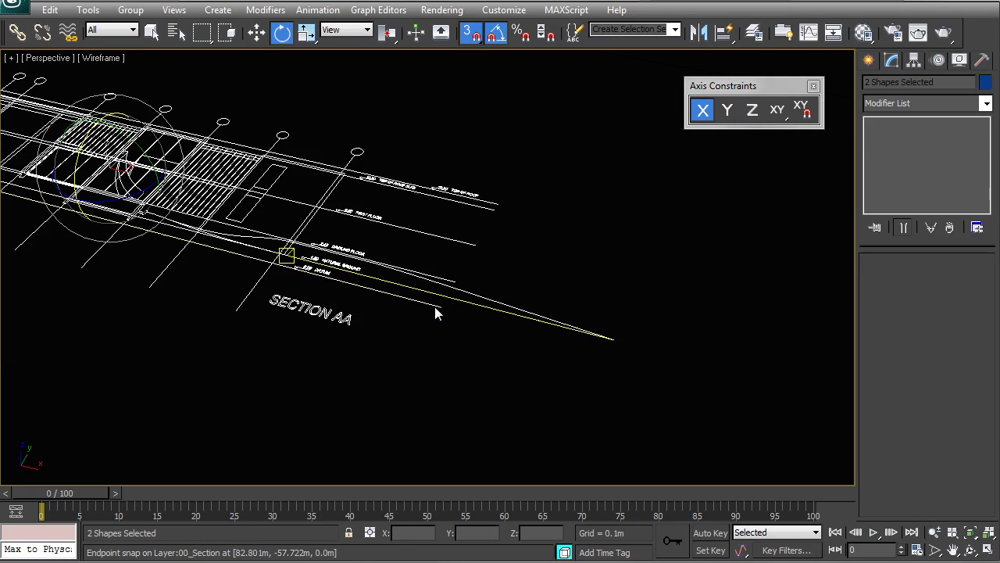
pyautogui.click(728, 109)
pyautogui.click(702, 109)
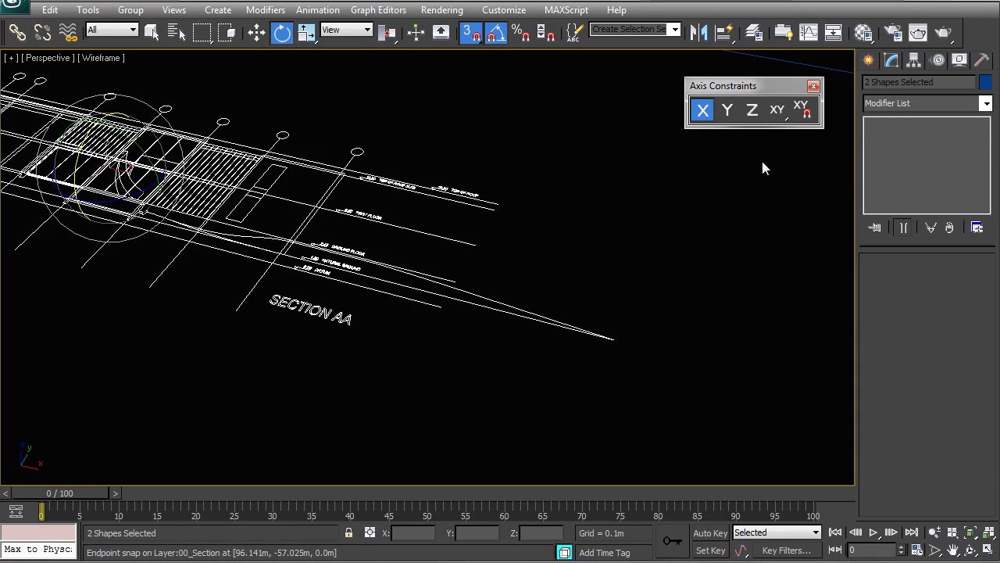
pyautogui.click(388, 35)
pyautogui.moveTo(389, 39); pyautogui.dragTo(387, 103)
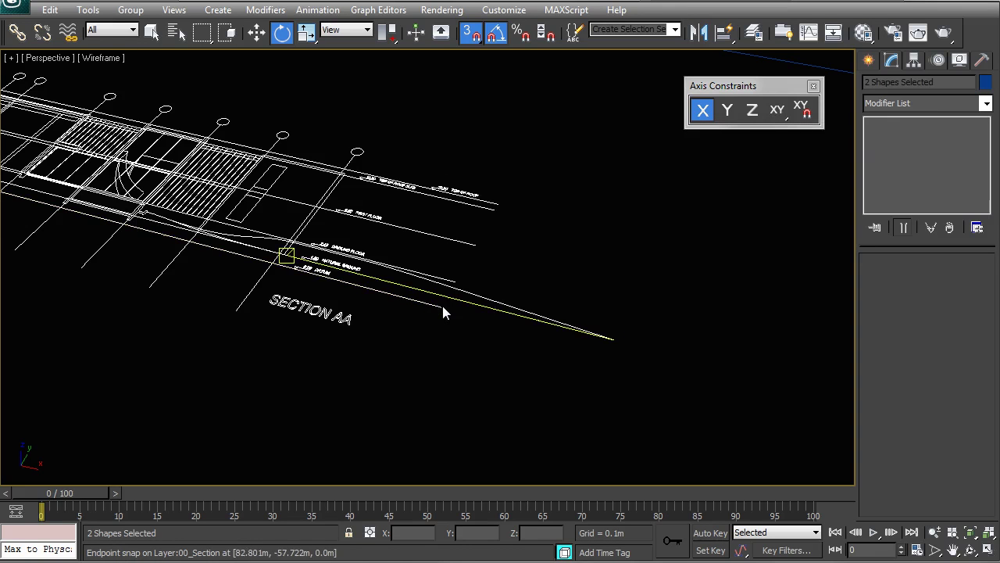
# Rotate the Section AA drawing and its grid upright about the X axis from the datum line's endpoint, then clear the selection
pyautogui.moveTo(435, 305); pyautogui.dragTo(472, 224)
pyautogui.moveTo(469, 184); pyautogui.dragTo(512, 188)
pyautogui.click(441, 364)
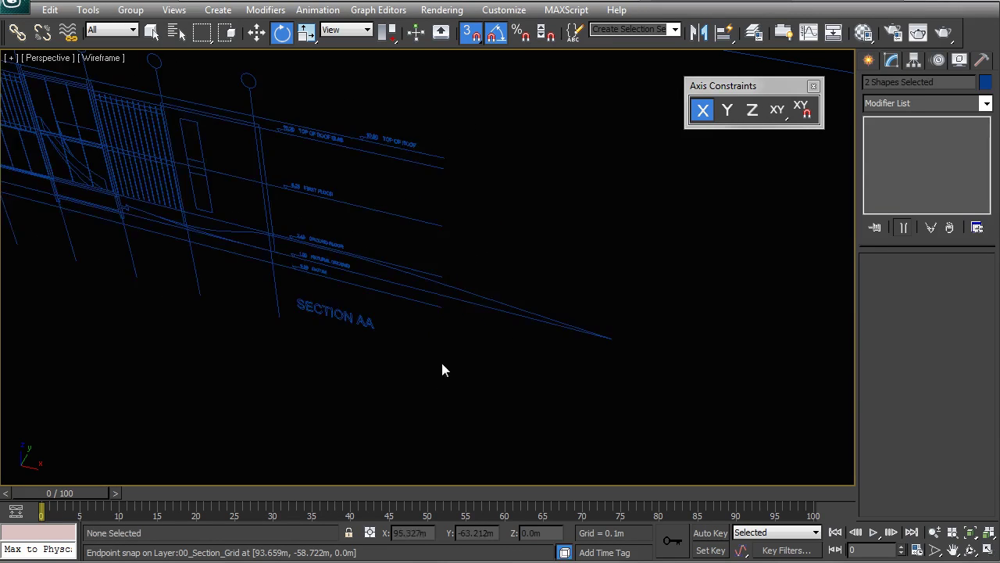
pyautogui.scroll(-5, 427, 344)
pyautogui.keyDown('alt'); pyautogui.moveTo(400, 334); pyautogui.dragTo(587, 273, button='middle'); pyautogui.keyUp('alt')
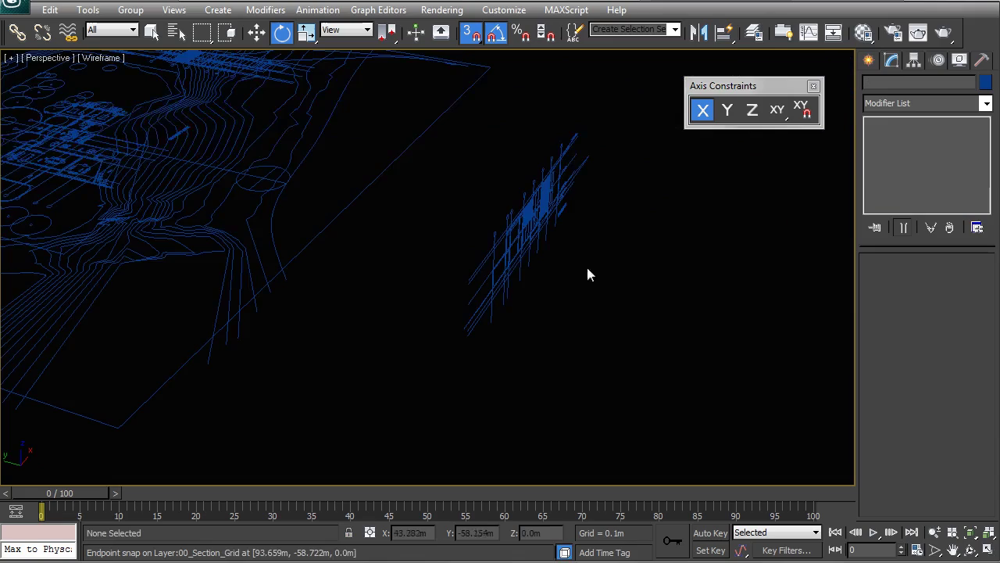
# Examine the finished floor level labels around the kitchen and dining area of the ground floor plan
pyautogui.scroll(5, 402, 245)
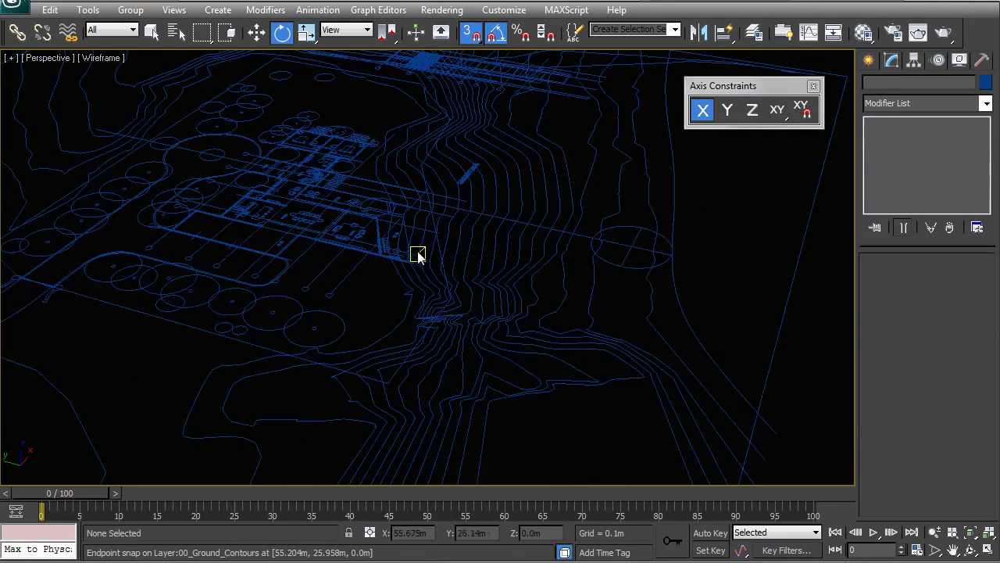
pyautogui.click(446, 291)
pyautogui.click(286, 267)
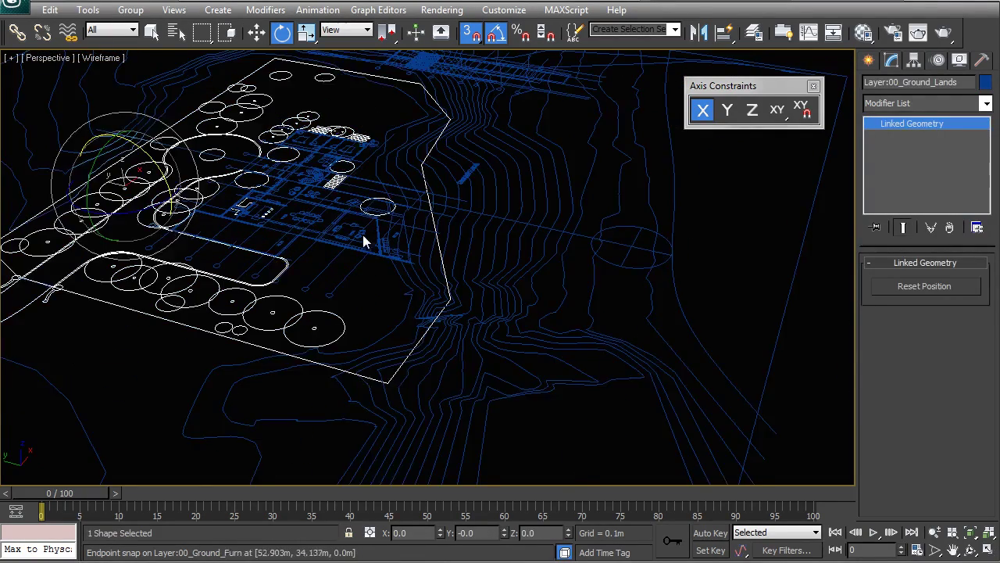
pyautogui.keyDown('alt'); pyautogui.moveTo(305, 241); pyautogui.dragTo(373, 266, button='middle'); pyautogui.keyUp('alt')
pyautogui.scroll(10, 375, 274)
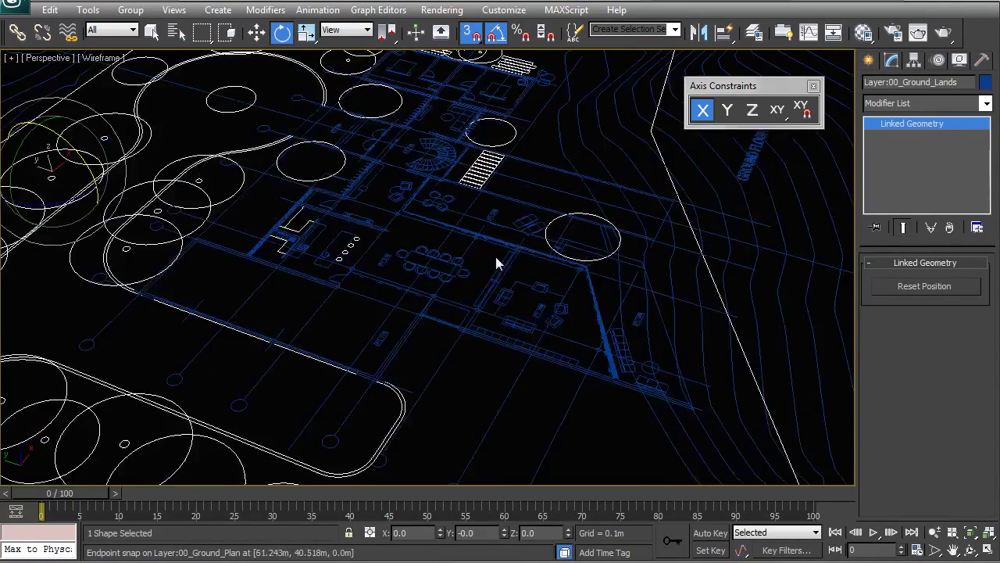
pyautogui.scroll(3, 341, 262)
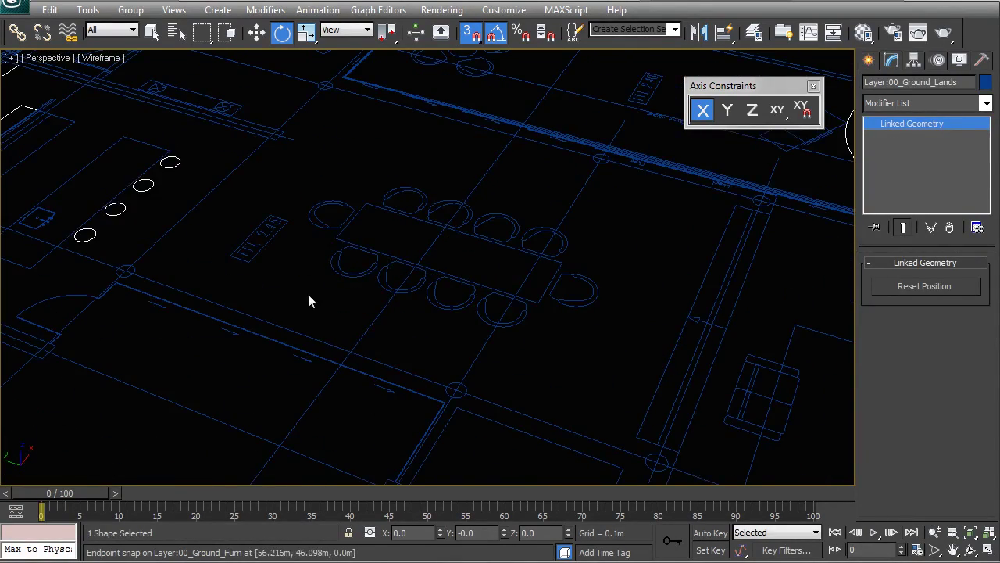
pyautogui.scroll(-20, 309, 301)
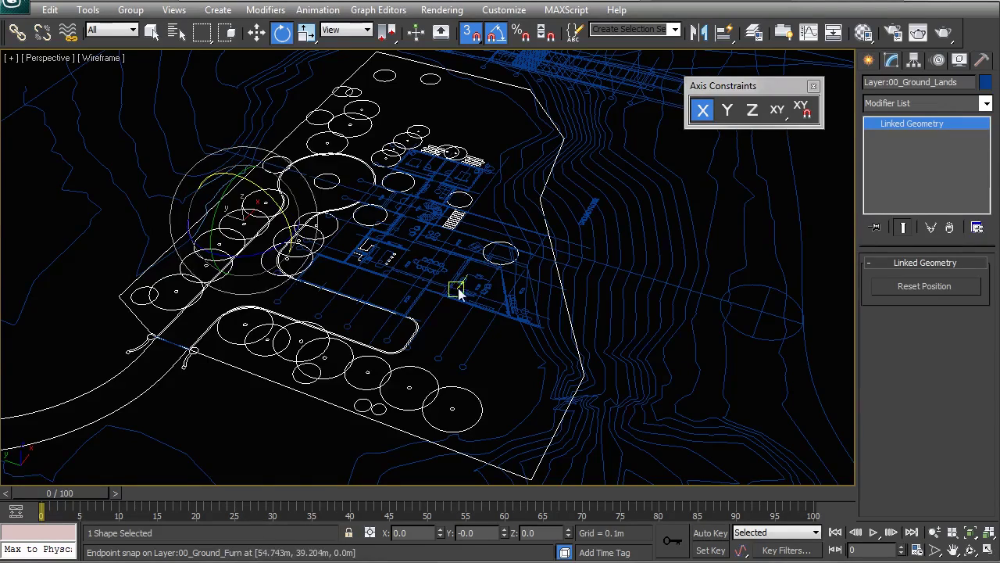
pyautogui.scroll(10, 453, 286)
pyautogui.scroll(4, 311, 295)
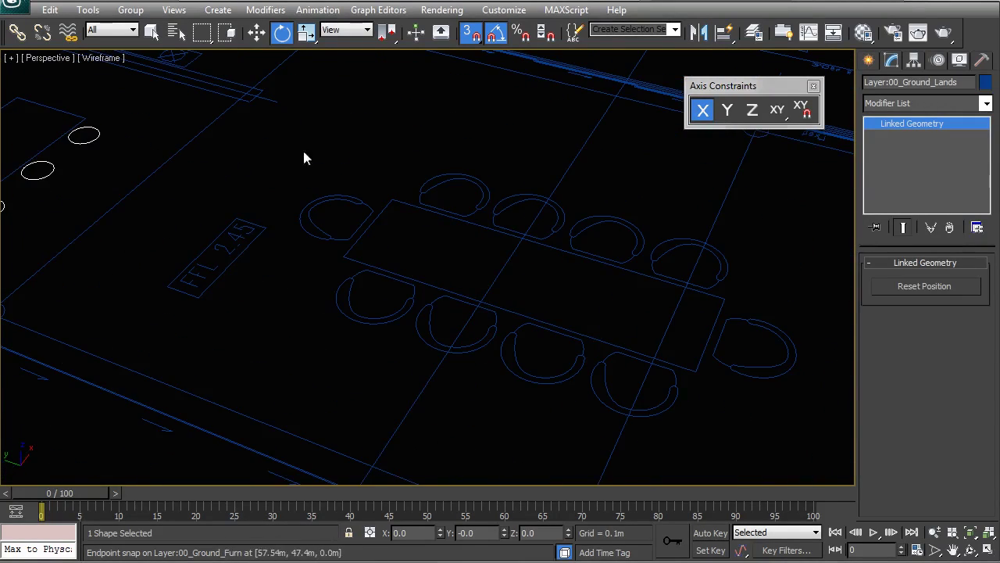
pyautogui.scroll(-8, 235, 249)
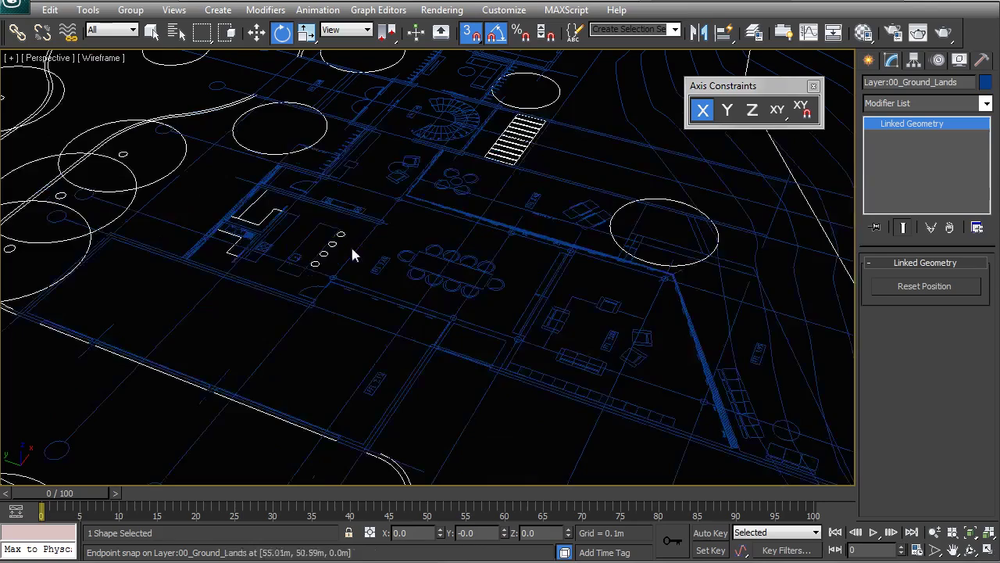
pyautogui.scroll(-6, 531, 309)
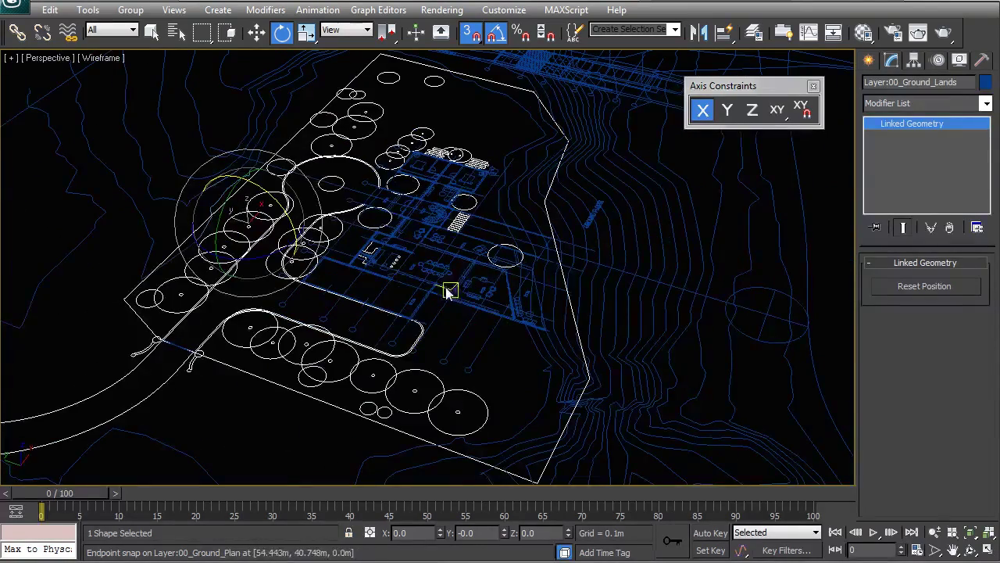
# Switch region selection to window mode and select the South Elevation drawing together with its grid
pyautogui.keyDown('alt'); pyautogui.moveTo(452, 235); pyautogui.dragTo(501, 289, button='middle'); pyautogui.keyUp('alt')
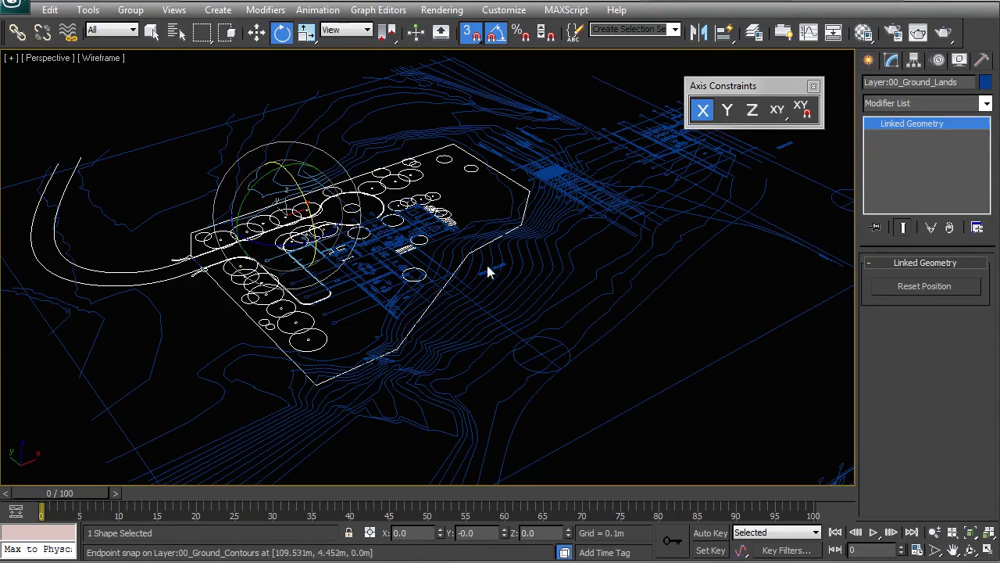
pyautogui.keyDown('alt'); pyautogui.moveTo(646, 228); pyautogui.dragTo(428, 200, button='middle'); pyautogui.keyUp('alt')
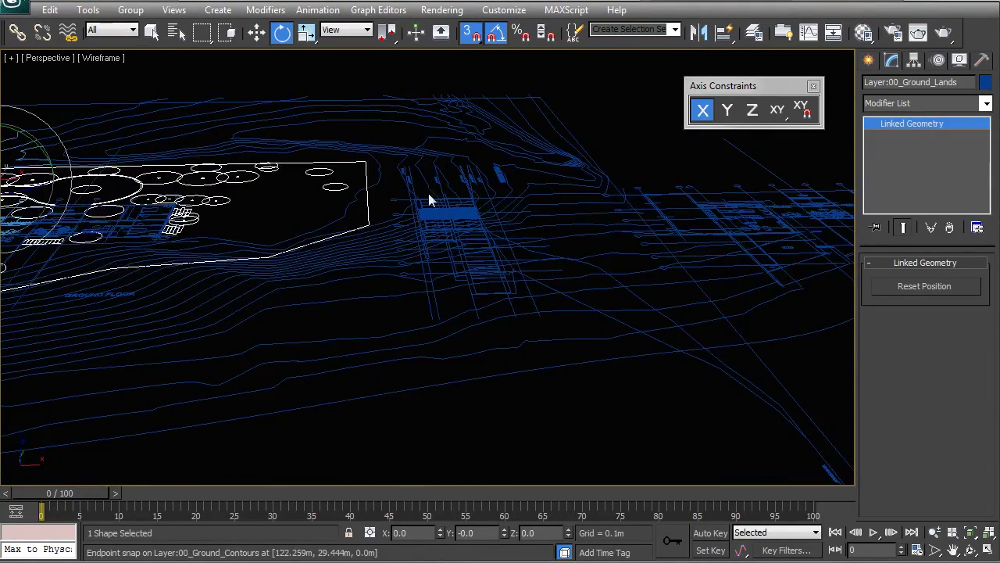
pyautogui.click(226, 33)
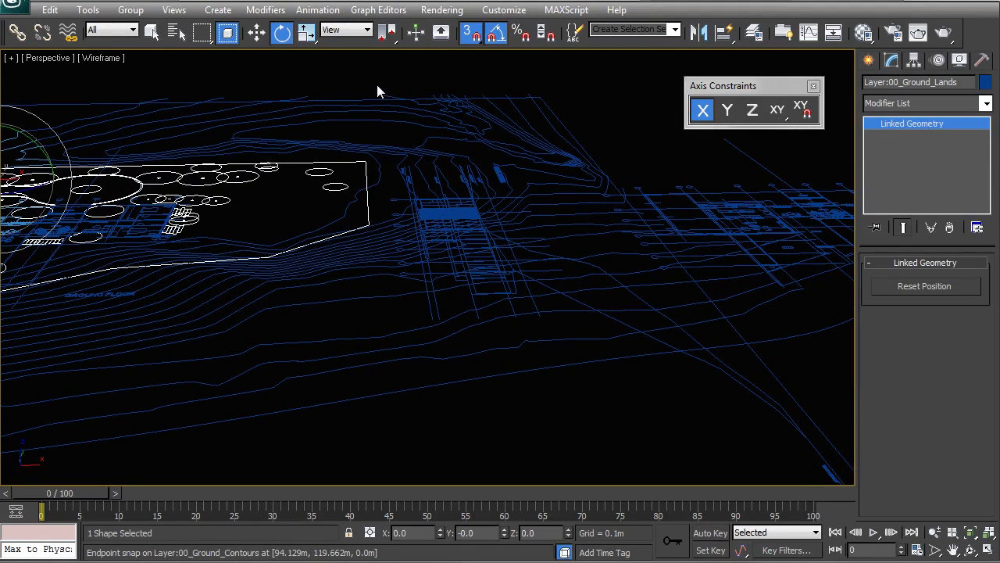
pyautogui.moveTo(378, 81); pyautogui.dragTo(547, 339)
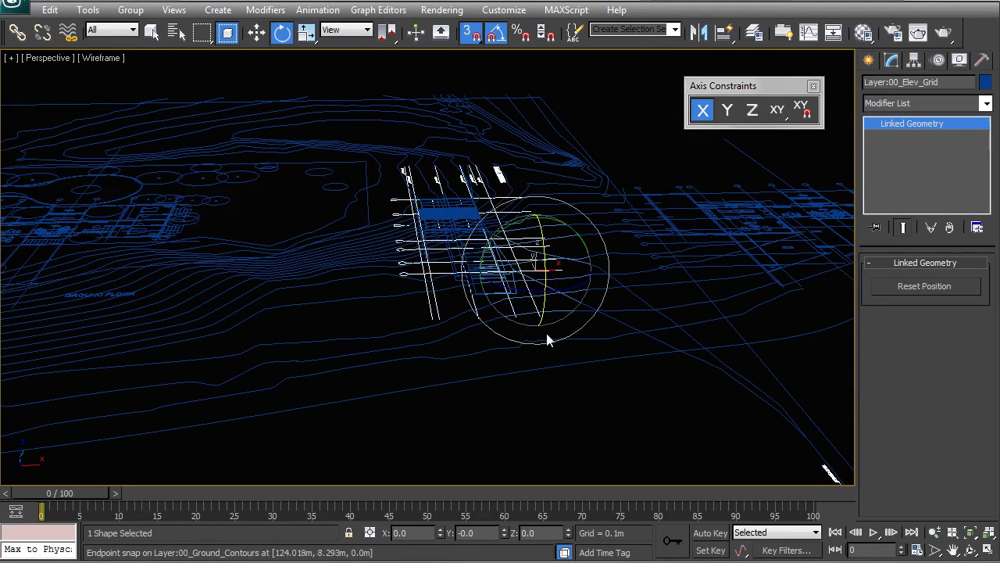
pyautogui.keyDown('alt'); pyautogui.moveTo(547, 339); pyautogui.dragTo(489, 153, button='middle'); pyautogui.keyUp('alt')
pyautogui.keyDown('ctrl'); pyautogui.click(489, 153); pyautogui.keyUp('ctrl')
pyautogui.moveTo(600, 288); pyautogui.dragTo(570, 334, button='middle')
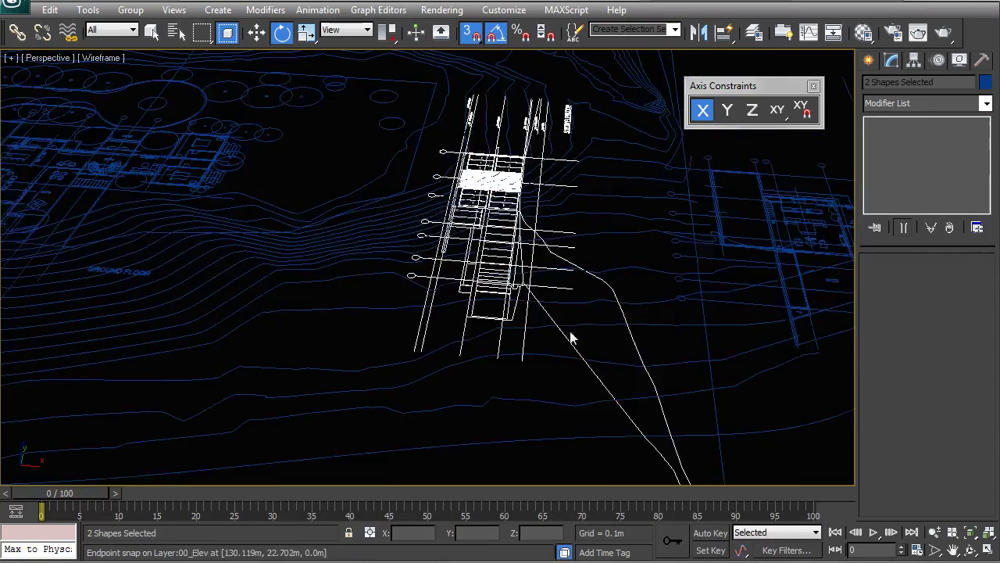
pyautogui.scroll(-3, 532, 277)
pyautogui.keyDown('alt'); pyautogui.moveTo(532, 277); pyautogui.dragTo(561, 295, button='middle'); pyautogui.keyUp('alt')
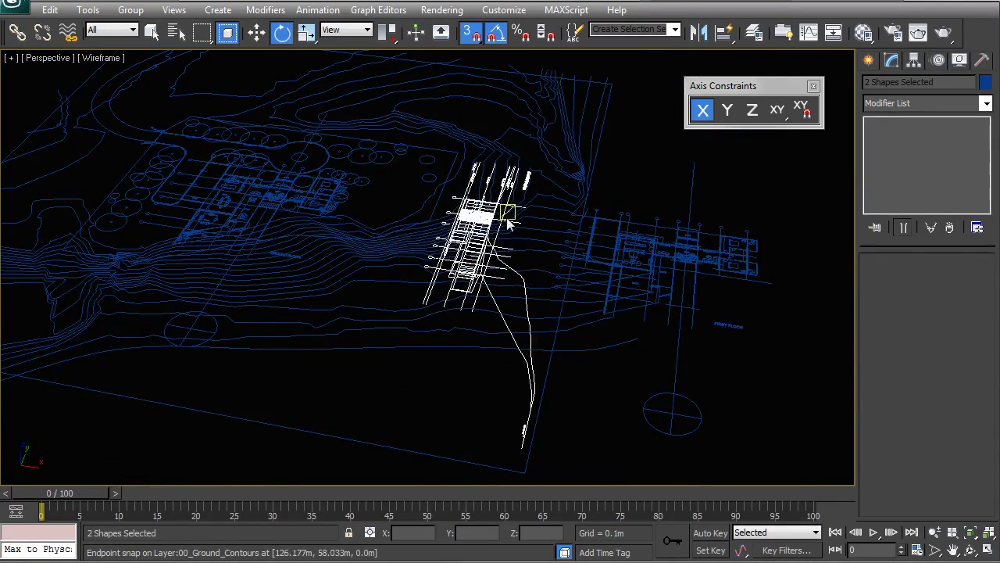
# Restrict transforms to the Y axis and rotate the South Elevation drawing upright from the datum line's endpoint, then clear the selection
pyautogui.scroll(3, 508, 217)
pyautogui.moveTo(508, 218); pyautogui.dragTo(458, 208, button='middle')
pyautogui.press('F6')
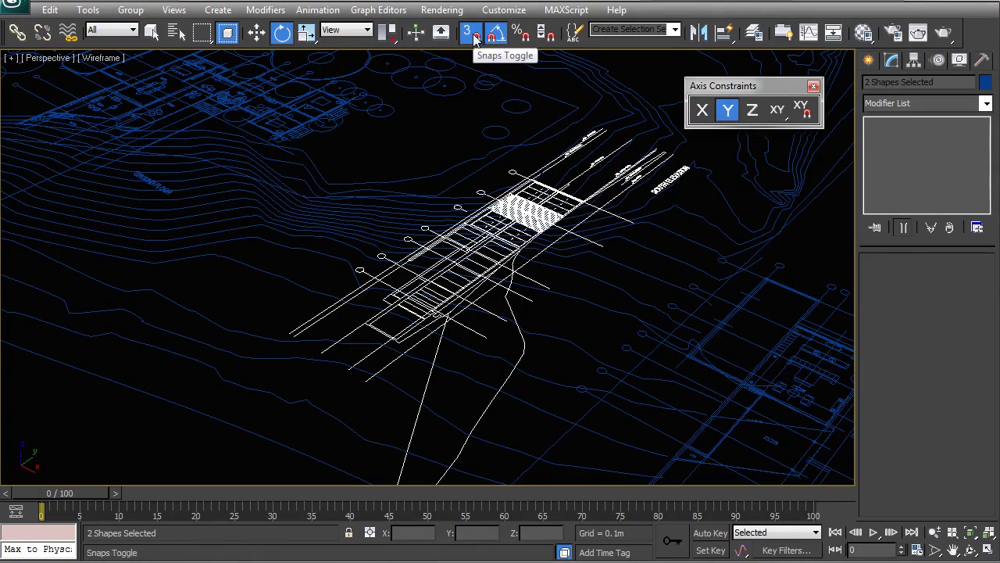
pyautogui.moveTo(545, 338)
pyautogui.mouseDown(button='middle')
pyautogui.moveTo(545, 283)
pyautogui.moveTo(661, 333)
pyautogui.moveTo(443, 279)
pyautogui.moveTo(558, 287)
pyautogui.mouseUp(button='middle')
pyautogui.scroll(3, 558, 288)
pyautogui.moveTo(707, 386); pyautogui.dragTo(208, 189, button='middle')
pyautogui.scroll(3, 472, 308)
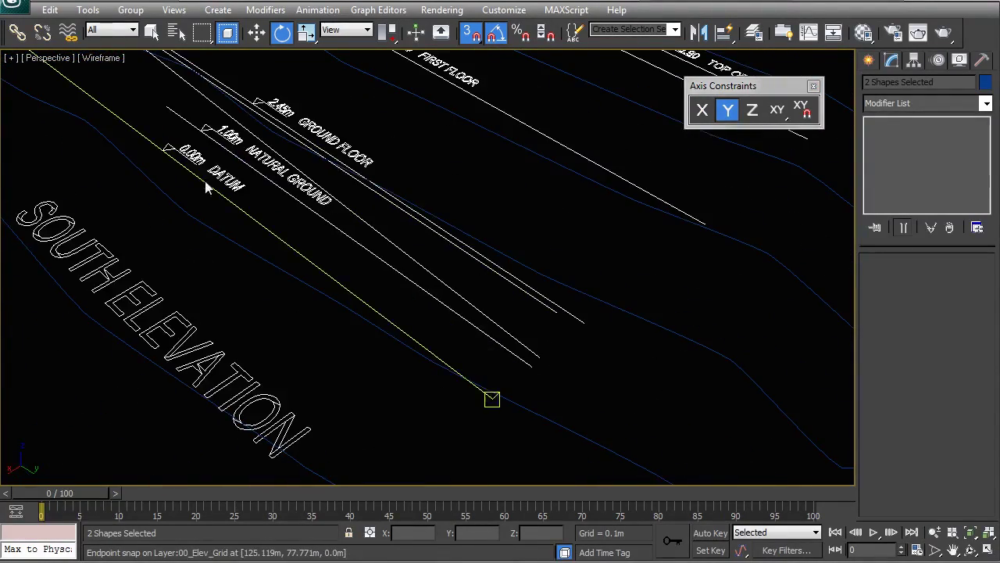
pyautogui.moveTo(491, 400); pyautogui.dragTo(555, 346)
pyautogui.click(555, 345)
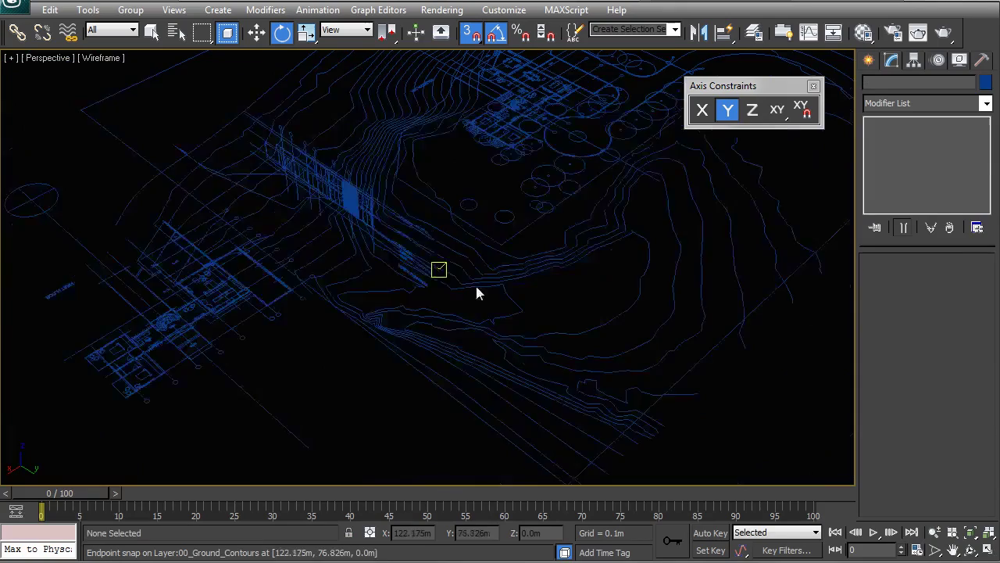
# Examine the finished floor level labels of the ground floor plan, from the dining area to the curved staircase
pyautogui.keyDown('alt'); pyautogui.moveTo(476, 293); pyautogui.dragTo(399, 288, button='middle'); pyautogui.keyUp('alt')
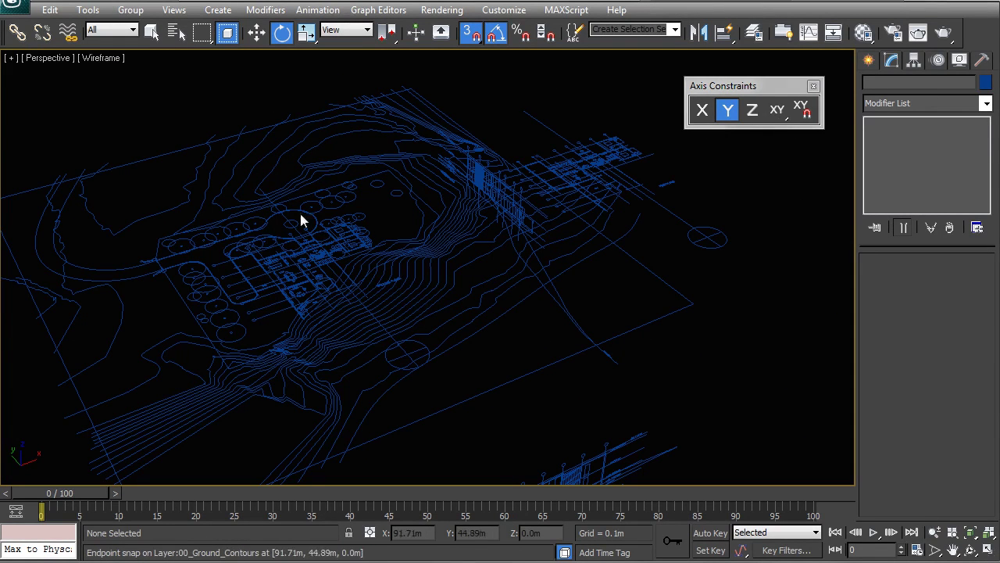
pyautogui.moveTo(297, 286); pyautogui.dragTo(559, 221, button='middle')
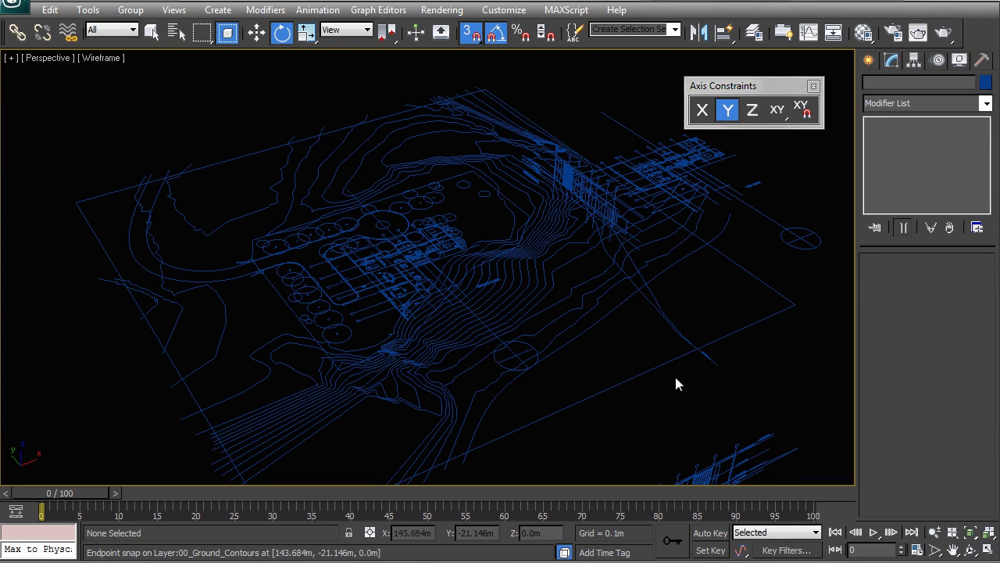
pyautogui.scroll(5, 426, 293)
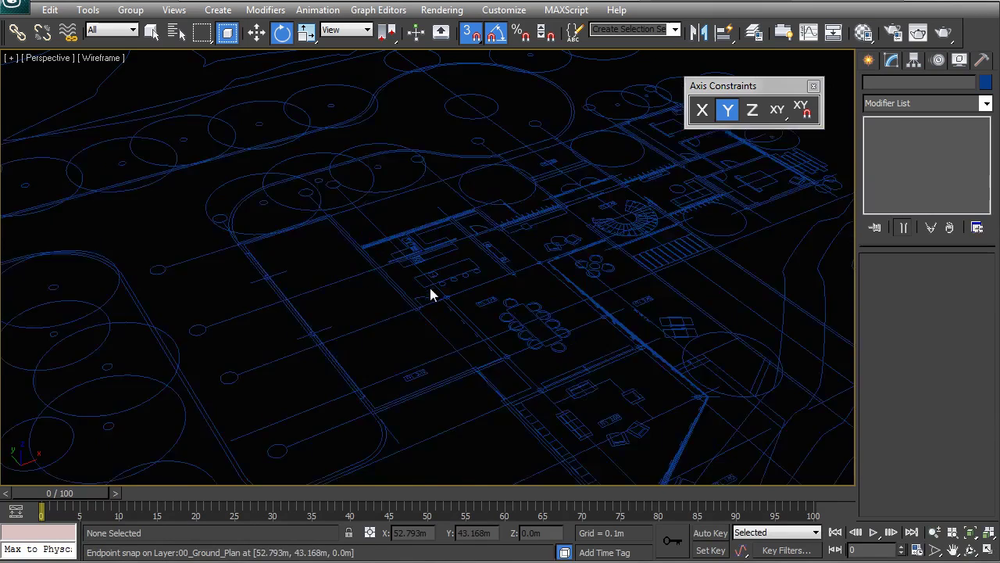
pyautogui.scroll(2, 431, 293)
pyautogui.scroll(2, 484, 317)
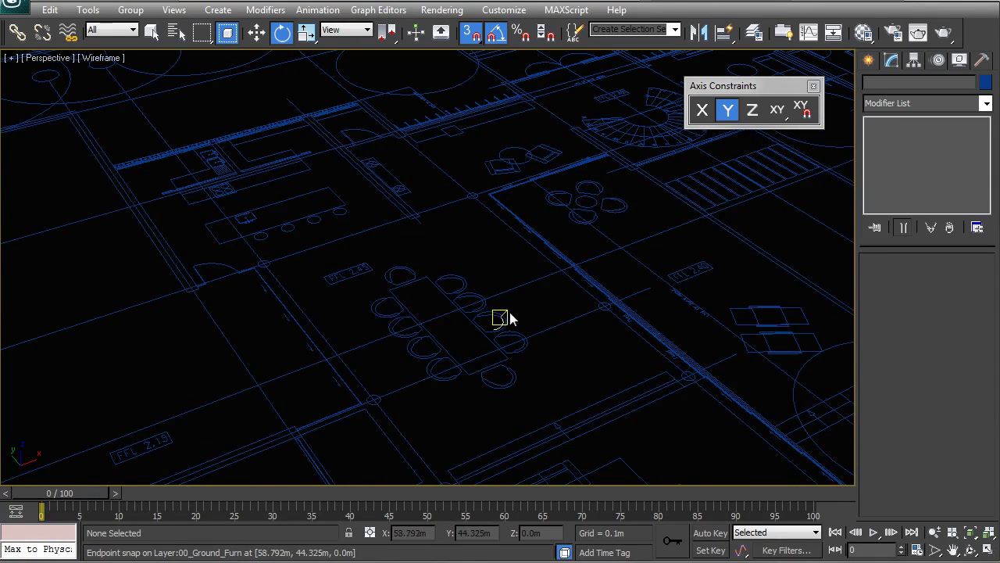
pyautogui.moveTo(562, 253); pyautogui.dragTo(527, 366, button='middle')
pyautogui.scroll(2, 569, 201)
pyautogui.moveTo(569, 203); pyautogui.dragTo(543, 305, button='middle')
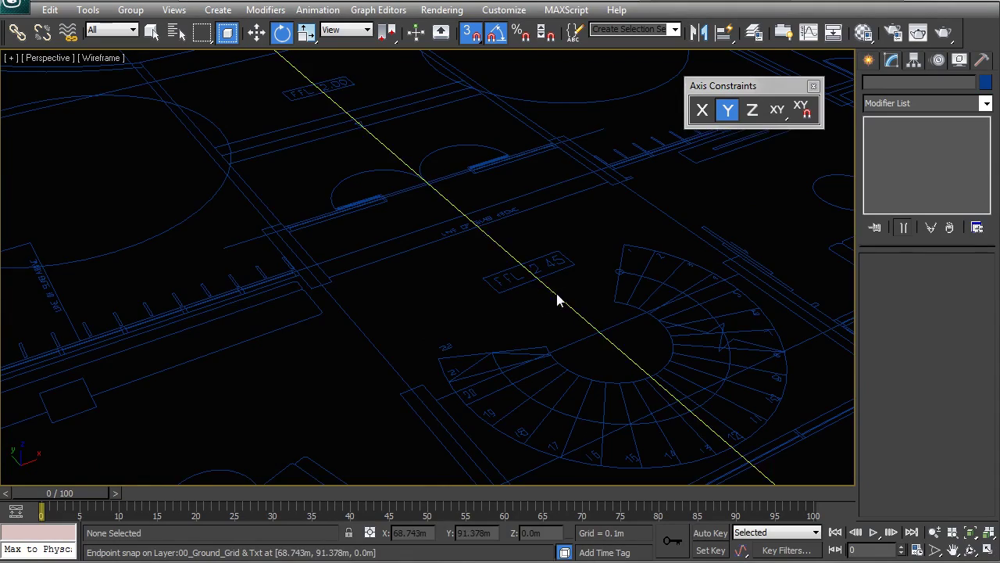
# Turn off snapping and window-select the ground floor plan with its grid, text and furniture
pyautogui.click(557, 294)
pyautogui.scroll(-6, 516, 316)
pyautogui.scroll(-2, 473, 289)
pyautogui.keyDown('alt'); pyautogui.moveTo(473, 289); pyautogui.dragTo(420, 277, button='middle'); pyautogui.keyUp('alt')
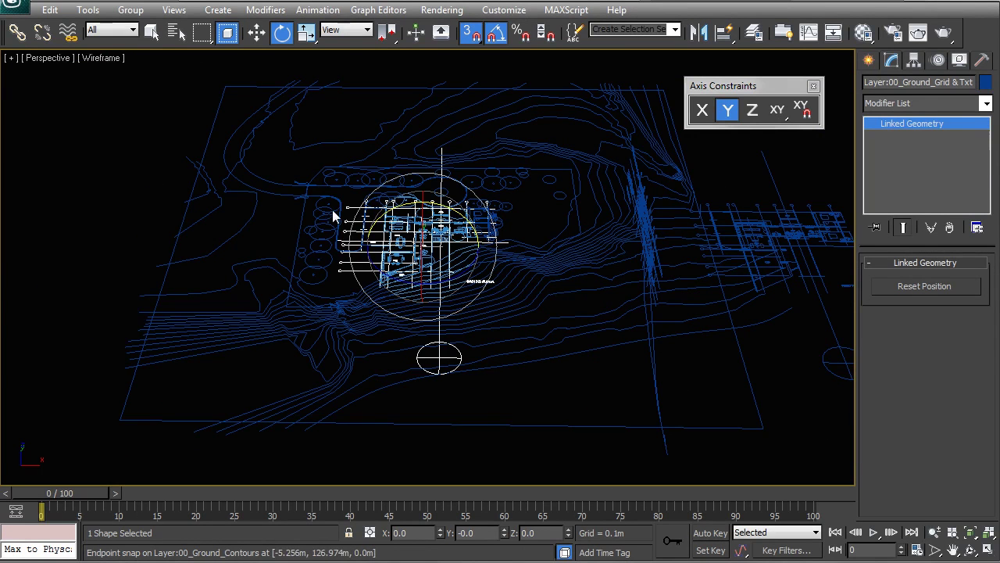
pyautogui.keyDown('alt'); pyautogui.moveTo(358, 200); pyautogui.dragTo(365, 197, button='middle'); pyautogui.keyUp('alt')
pyautogui.click(370, 78)
pyautogui.click(369, 75)
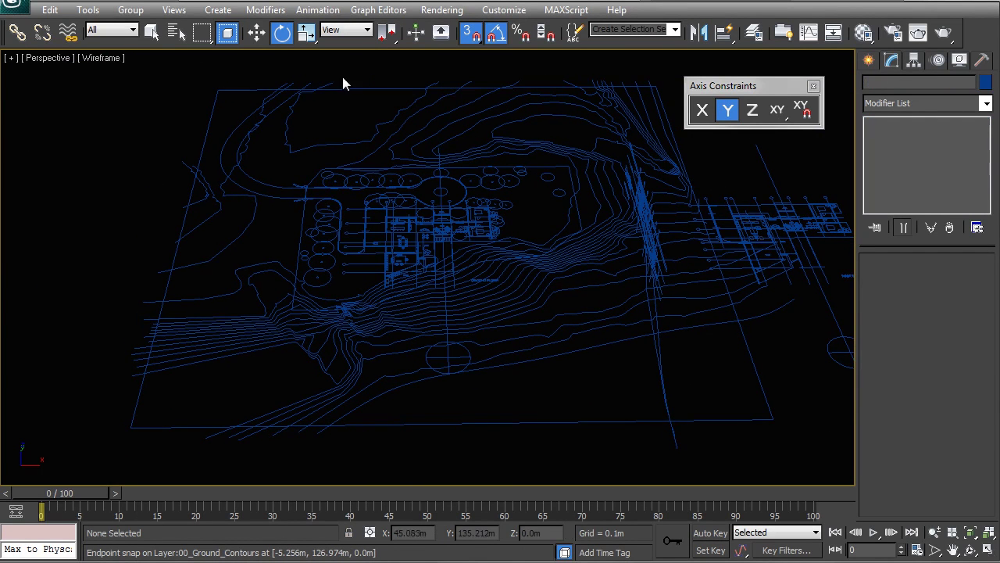
pyautogui.press('s')
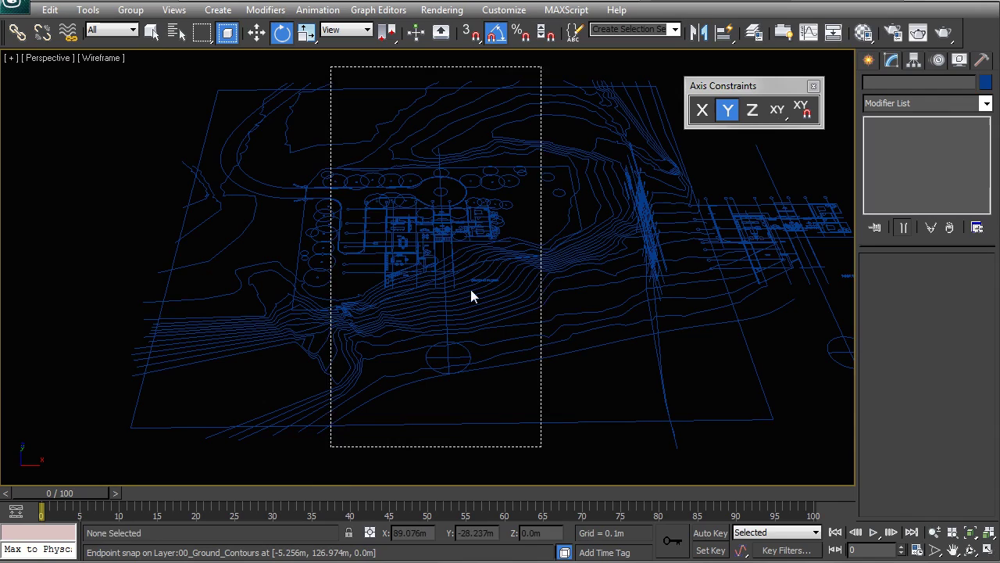
pyautogui.keyDown('alt'); pyautogui.moveTo(370, 329); pyautogui.dragTo(400, 299, button='middle'); pyautogui.keyUp('alt')
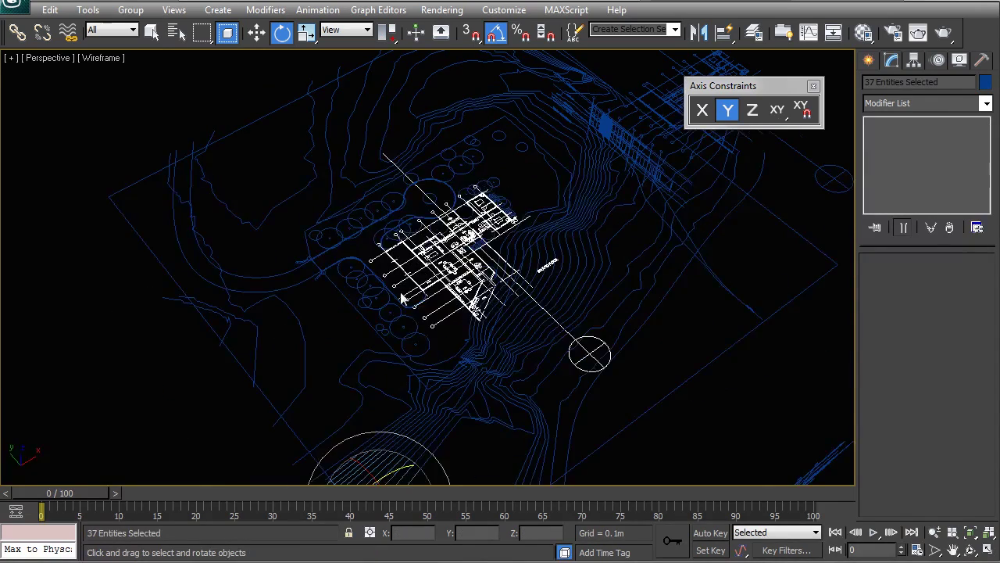
# Add the ground floor landscaping layer to the selected ground floor plan objects
pyautogui.scroll(3, 400, 297)
pyautogui.scroll(3, 481, 301)
pyautogui.keyDown('ctrl'); pyautogui.click(620, 312); pyautogui.keyUp('ctrl')
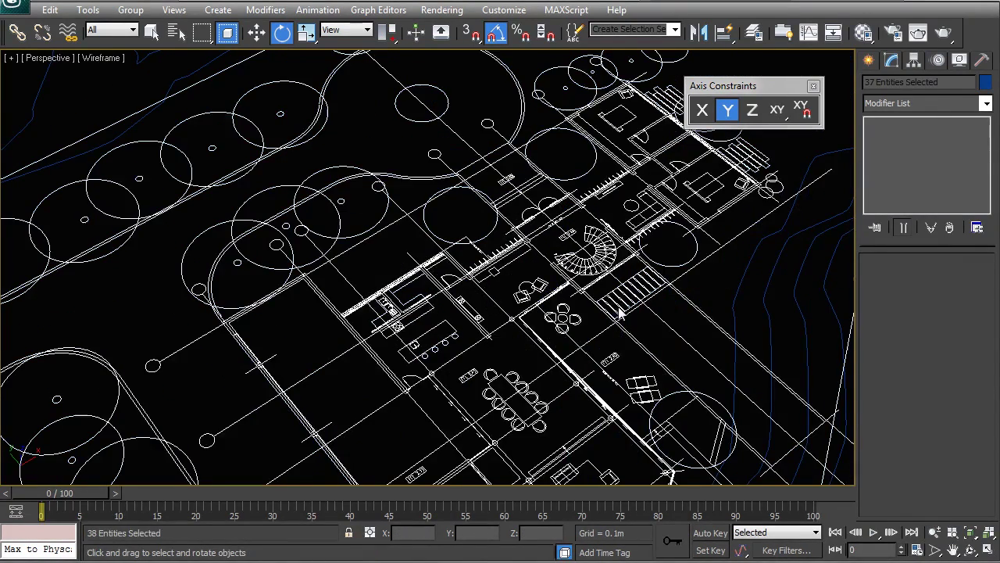
pyautogui.scroll(-3, 515, 268)
pyautogui.scroll(-3, 378, 264)
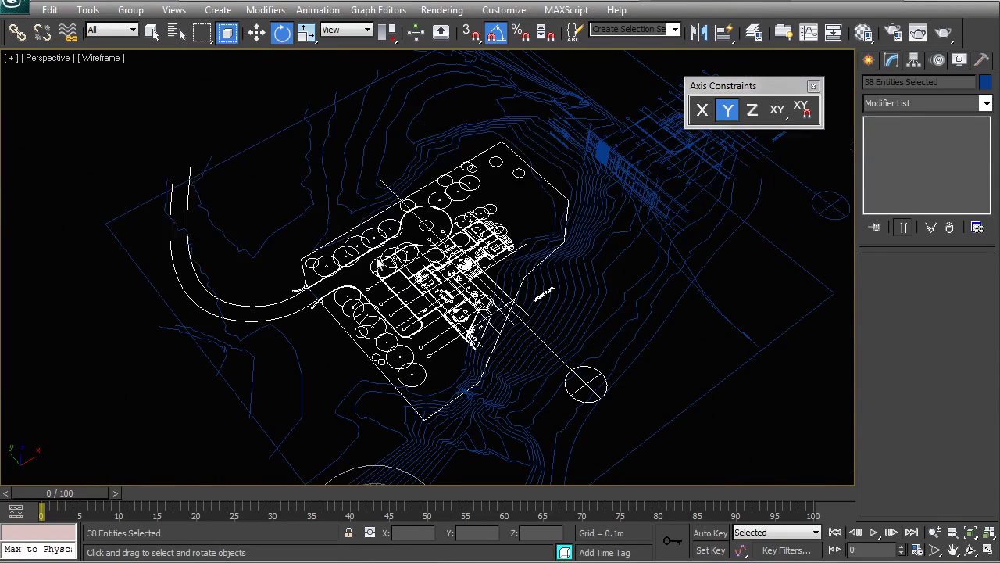
pyautogui.keyDown('ctrl'); pyautogui.click(285, 244); pyautogui.keyUp('ctrl')
pyautogui.keyDown('alt'); pyautogui.click(331, 208); pyautogui.keyUp('alt')
pyautogui.keyDown('alt'); pyautogui.moveTo(323, 271); pyautogui.dragTo(396, 267, button='middle'); pyautogui.keyUp('alt')
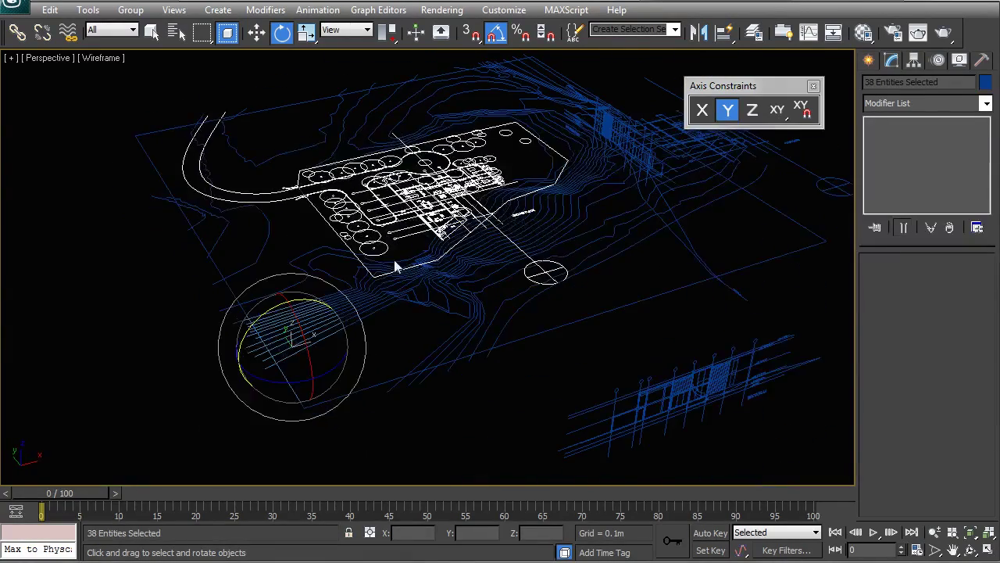
# Activate the Move tool for the selected ground floor plan and switch coordinate entry from absolute to relative offset mode
pyautogui.scroll(4, 433, 309)
pyautogui.moveTo(432, 309); pyautogui.dragTo(375, 307, button='middle')
pyautogui.press('w')
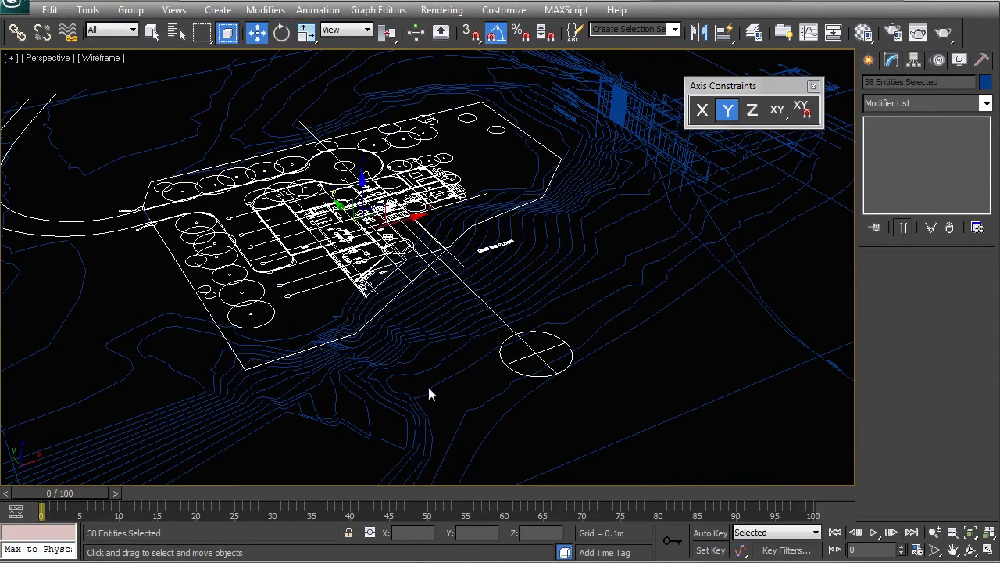
pyautogui.click(369, 533)
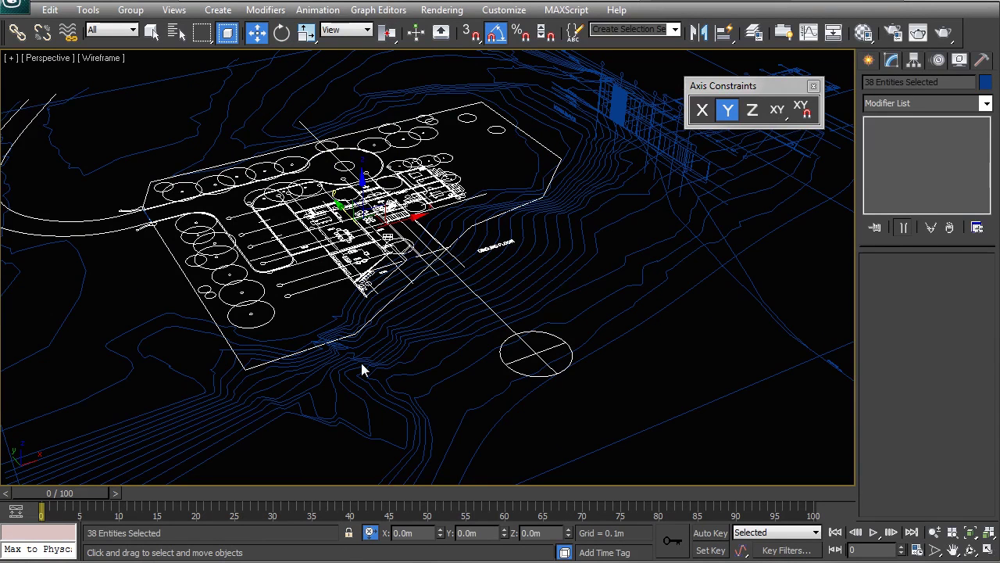
pyautogui.moveTo(397, 272); pyautogui.dragTo(385, 250, button='middle')
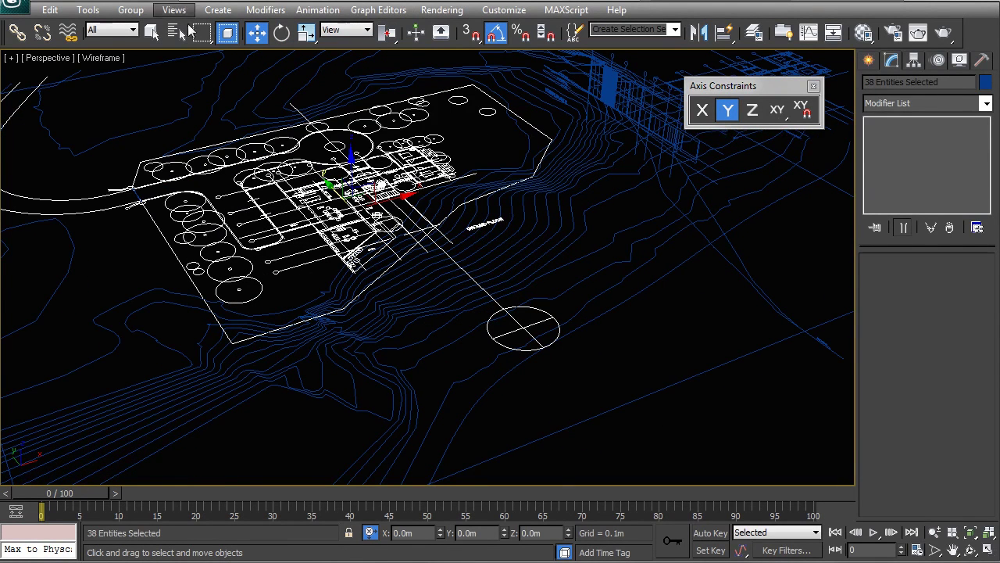
pyautogui.moveTo(412, 291); pyautogui.dragTo(447, 306, button='middle')
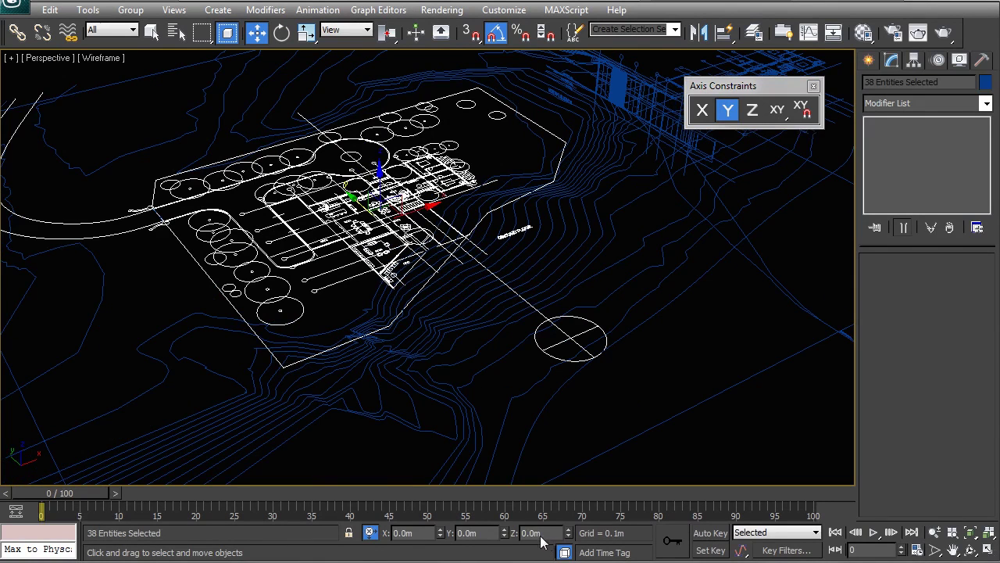
# Raise the selected ground floor plan by a Z offset of 2.45 m and clear the selection
pyautogui.doubleClick(532, 533)
pyautogui.write('2.45')
pyautogui.press('Return')
pyautogui.moveTo(409, 266); pyautogui.dragTo(460, 307, button='middle')
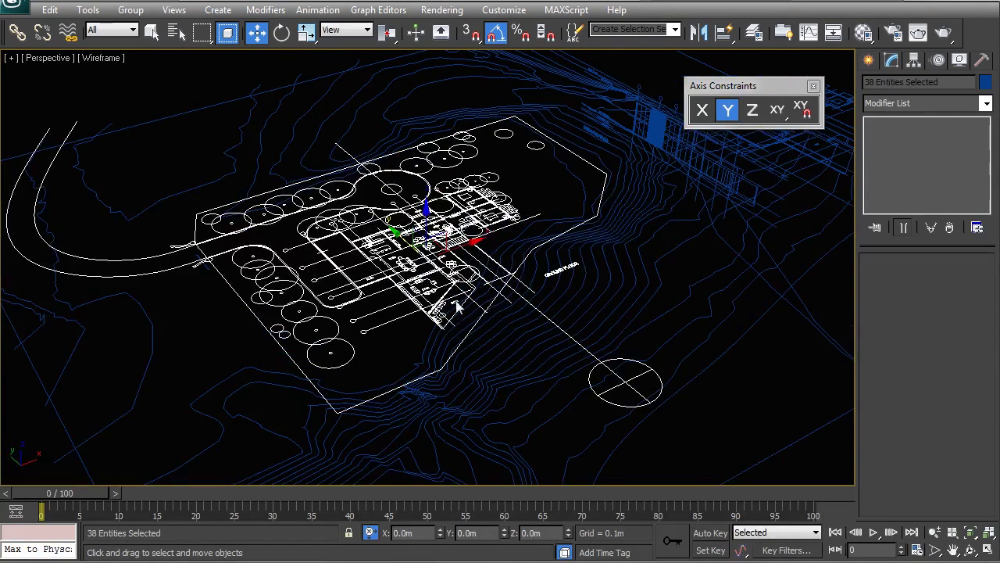
pyautogui.click(328, 285)
pyautogui.scroll(2, 328, 282)
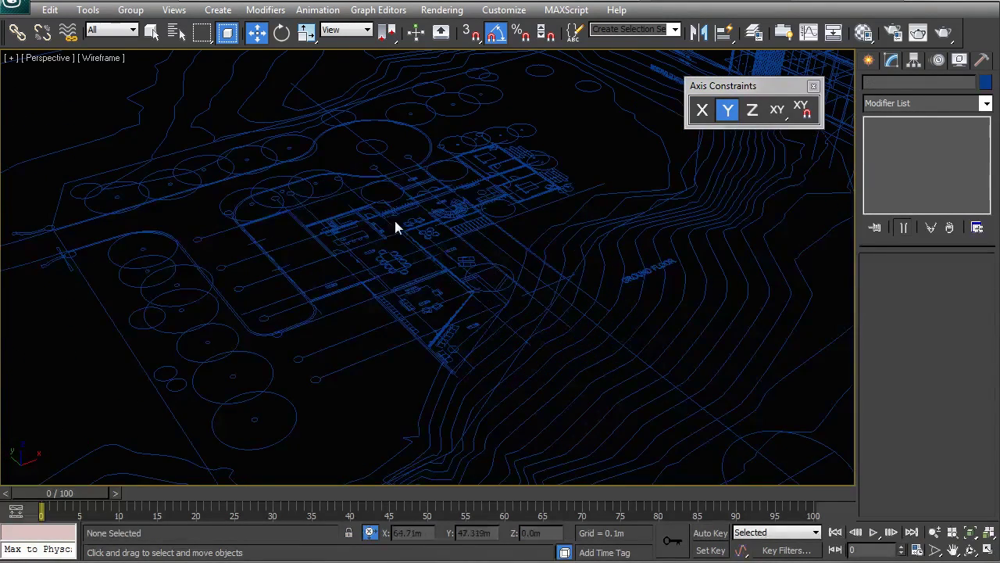
pyautogui.scroll(4, 394, 217)
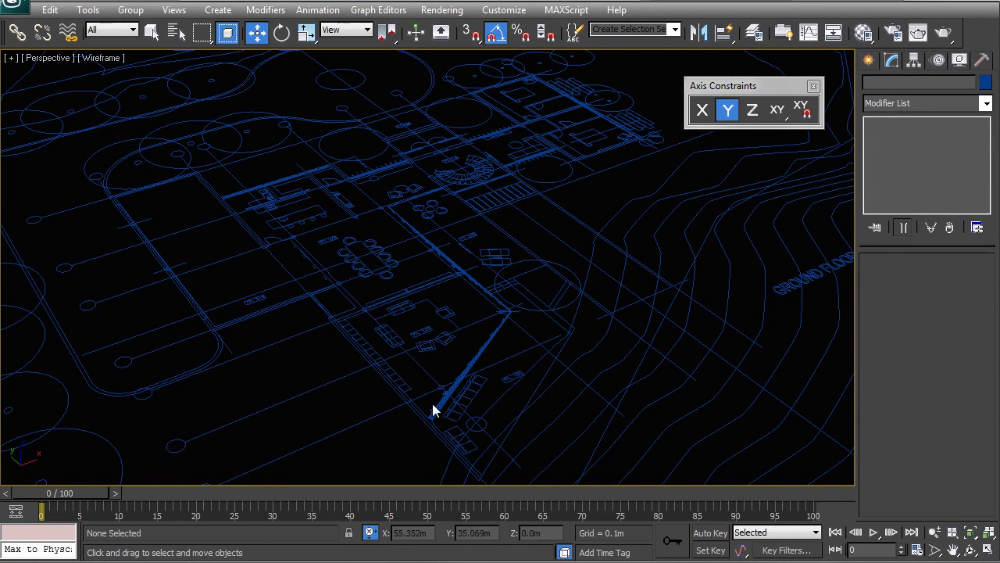
pyautogui.scroll(4, 446, 312)
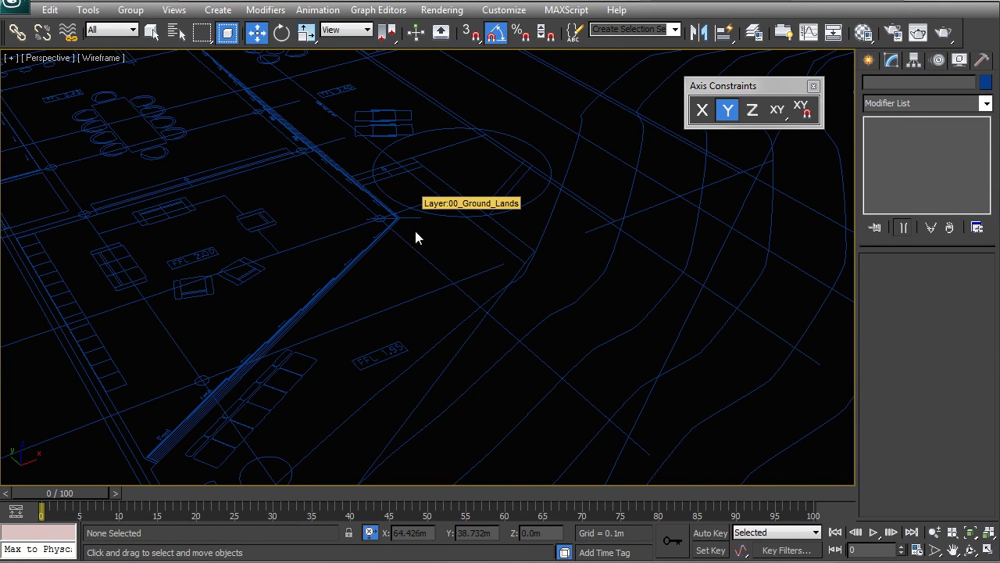
# Window-select the entire first floor plan, including its grid, text and datum circle
pyautogui.scroll(-6, 475, 295)
pyautogui.keyDown('alt'); pyautogui.moveTo(480, 293); pyautogui.dragTo(419, 293, button='middle'); pyautogui.keyUp('alt')
pyautogui.click(495, 290)
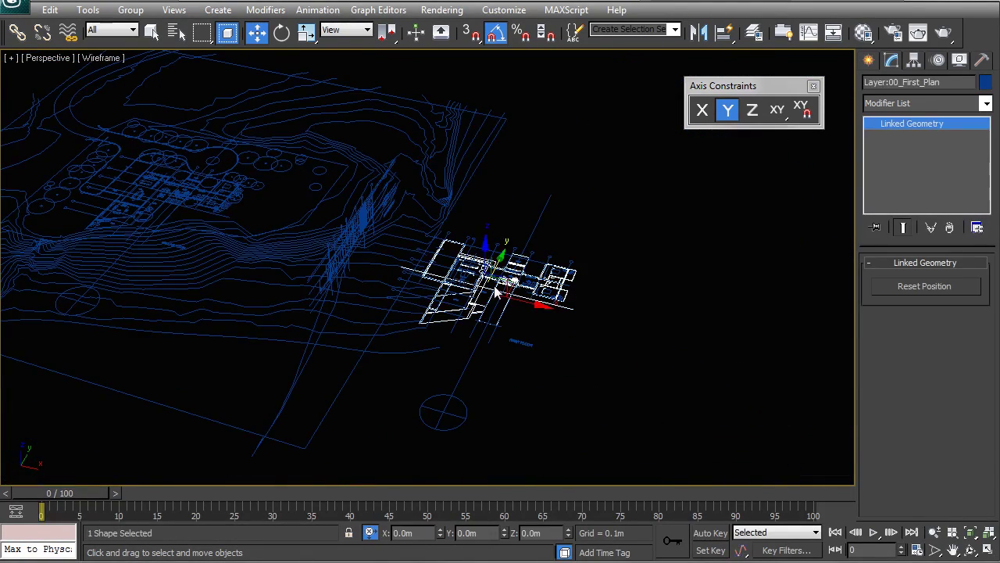
pyautogui.keyDown('alt'); pyautogui.moveTo(528, 289); pyautogui.dragTo(653, 344, button='middle'); pyautogui.keyUp('alt')
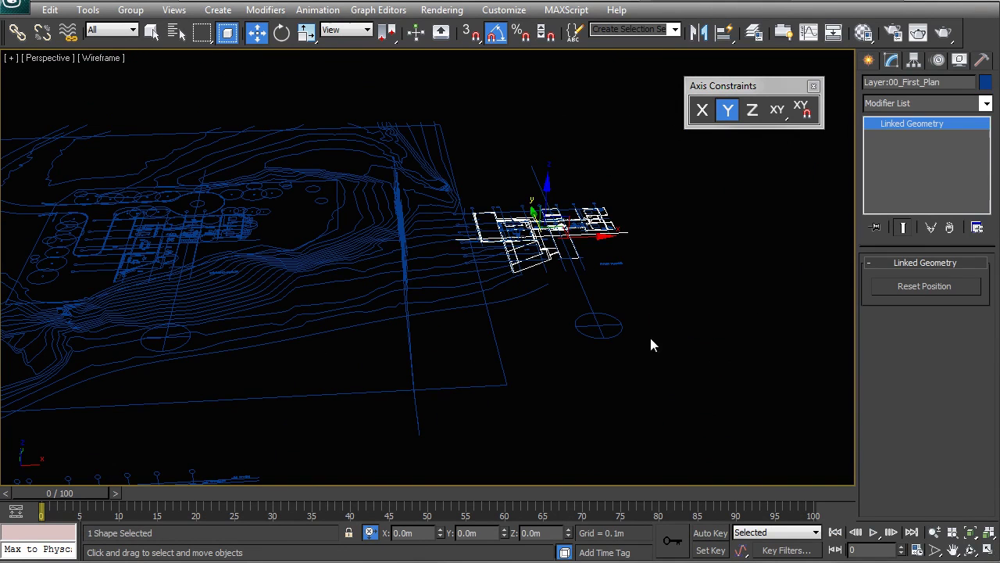
pyautogui.moveTo(484, 150); pyautogui.dragTo(442, 109)
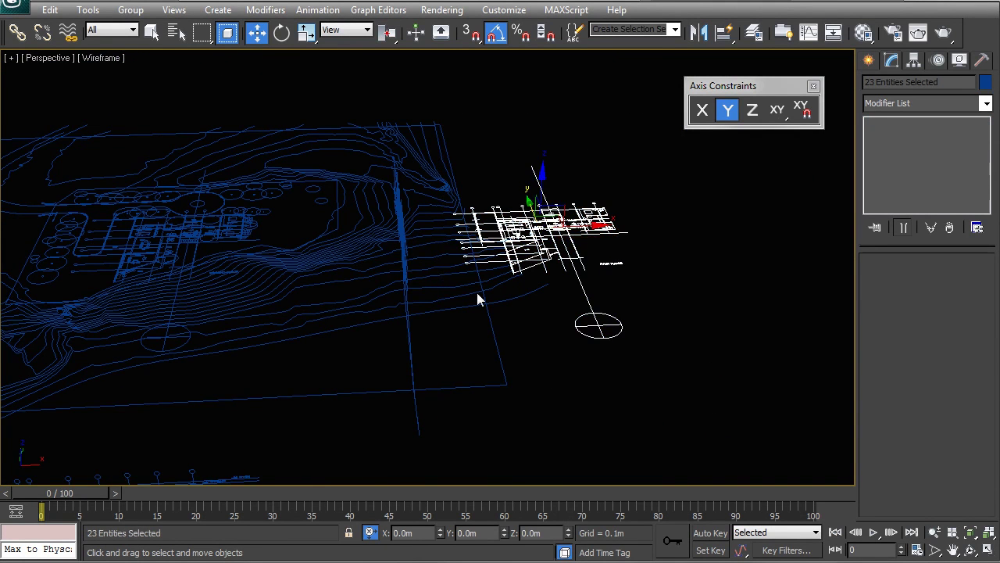
pyautogui.keyDown('alt'); pyautogui.moveTo(477, 294); pyautogui.dragTo(501, 315, button='middle'); pyautogui.keyUp('alt')
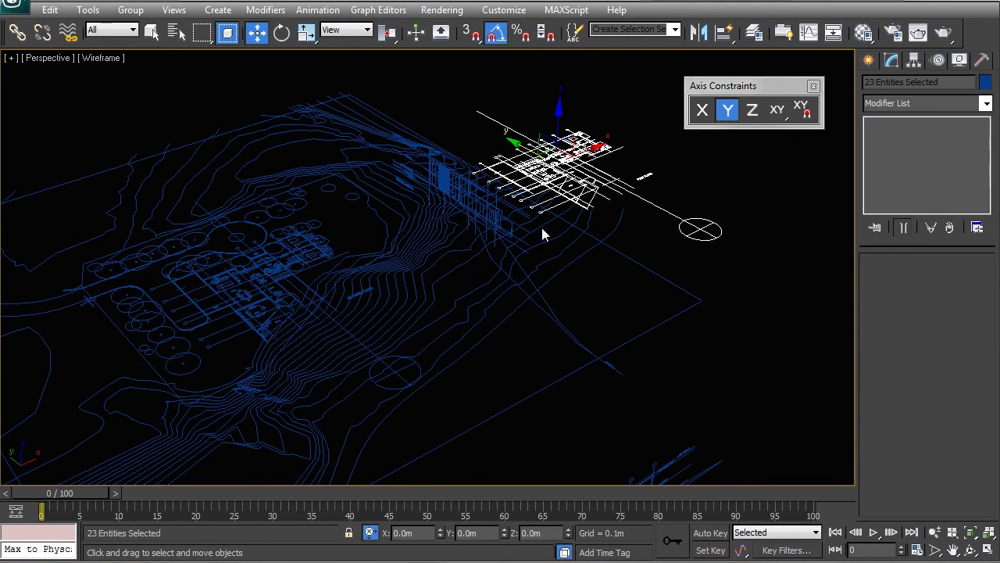
# Examine the finished floor level labels of the first floor plan, by the curved staircase and in the main bedroom
pyautogui.keyDown('alt'); pyautogui.moveTo(516, 229); pyautogui.dragTo(474, 258, button='middle'); pyautogui.keyUp('alt')
pyautogui.scroll(5, 475, 258)
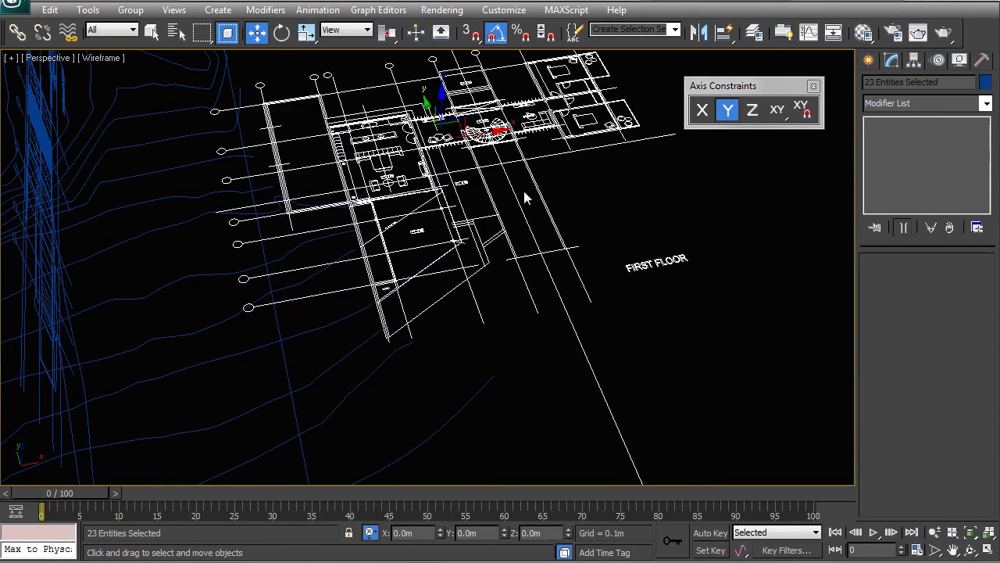
pyautogui.scroll(3, 495, 299)
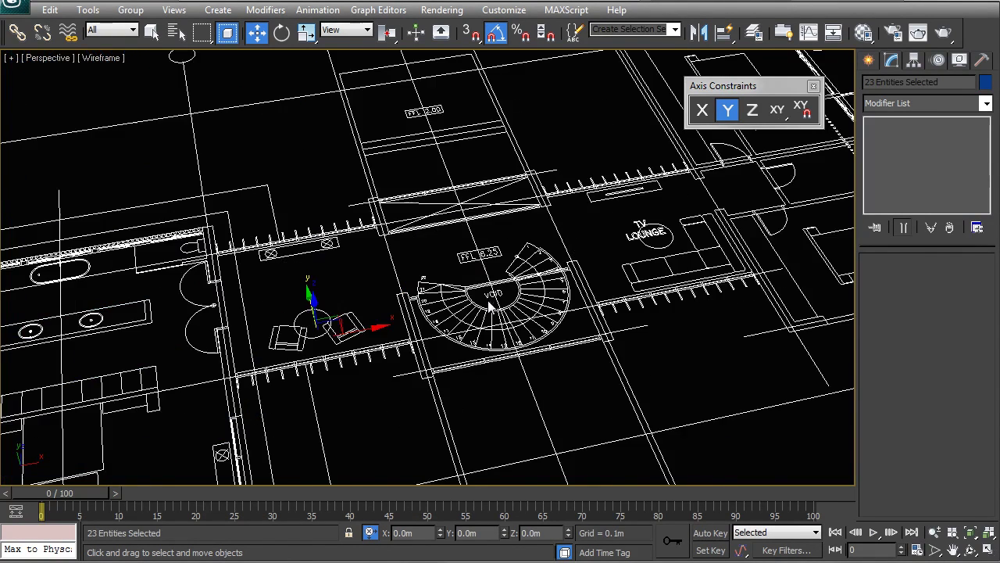
pyautogui.scroll(5, 469, 308)
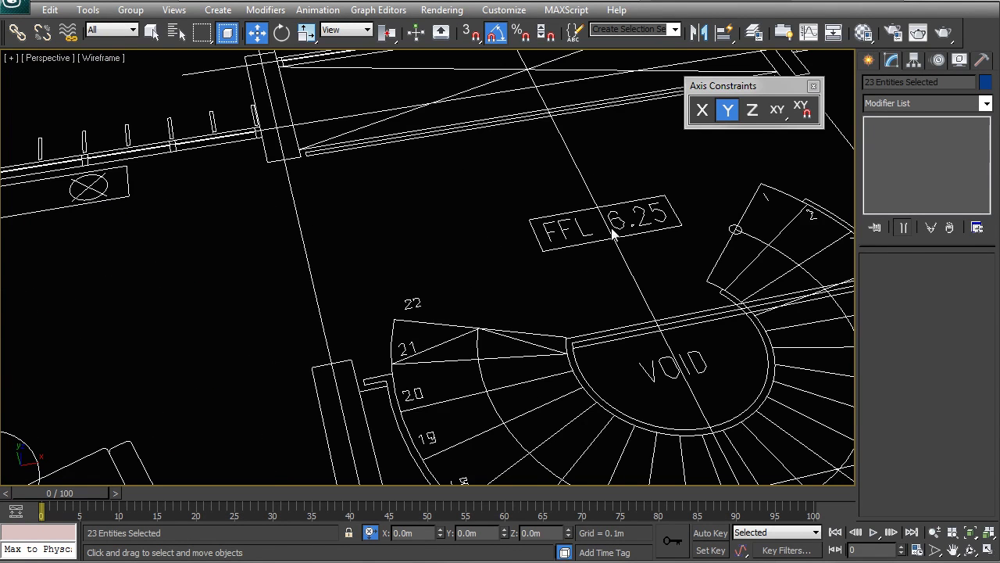
pyautogui.scroll(-10, 647, 249)
pyautogui.scroll(3, 478, 276)
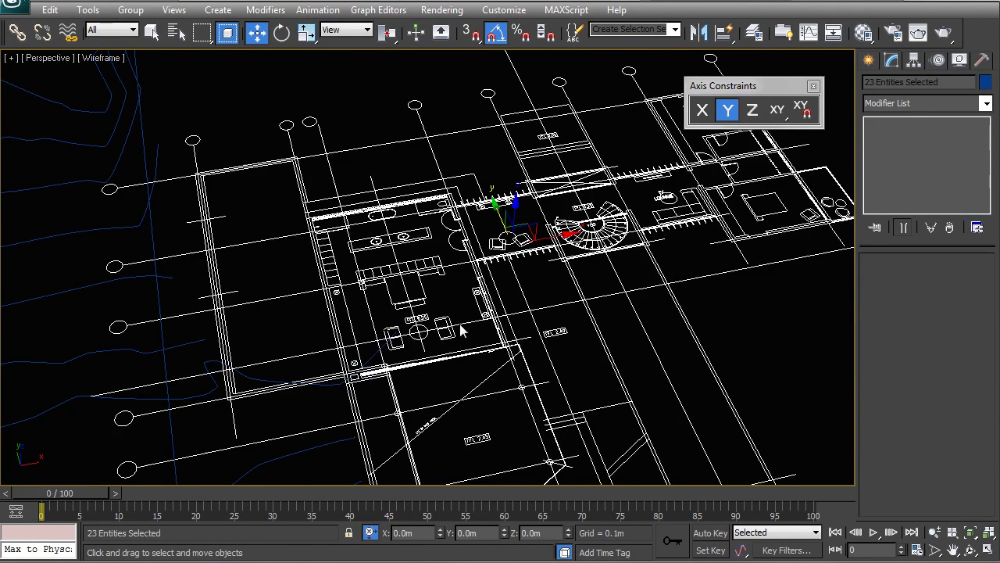
pyautogui.scroll(3, 461, 330)
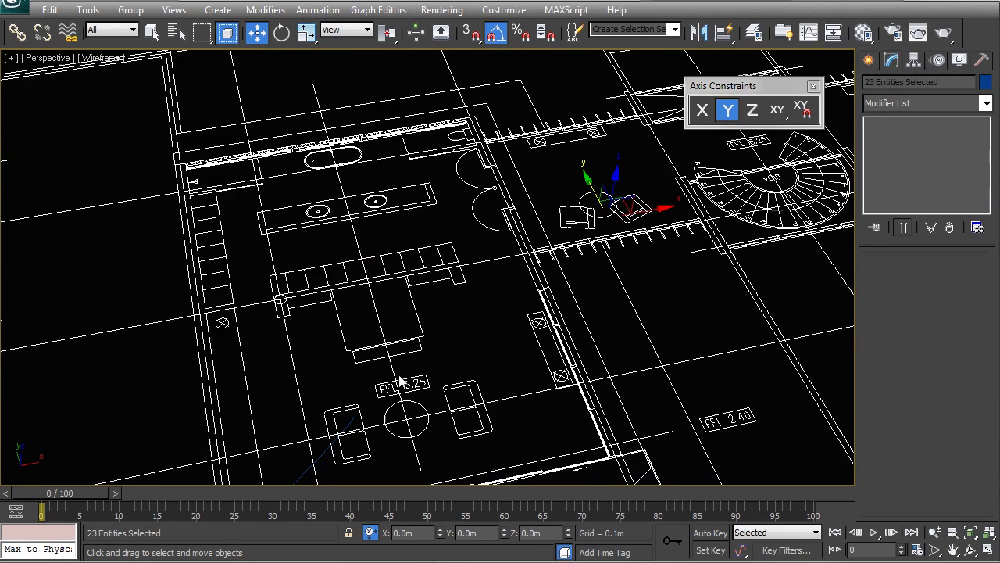
pyautogui.scroll(-6, 466, 352)
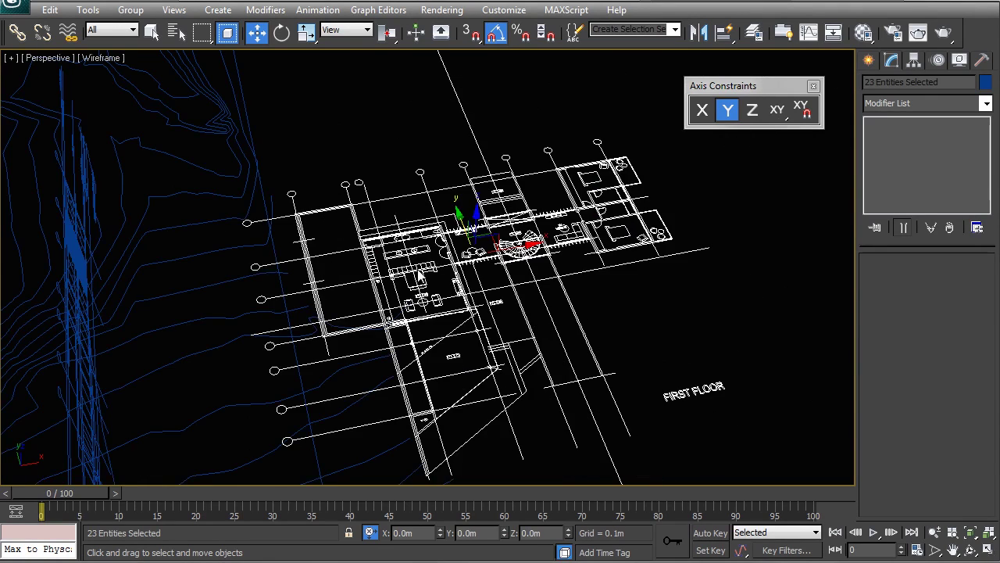
# Turn on 3D snapping for the move of the selected first floor plan
pyautogui.scroll(-6, 420, 276)
pyautogui.scroll(4, 426, 249)
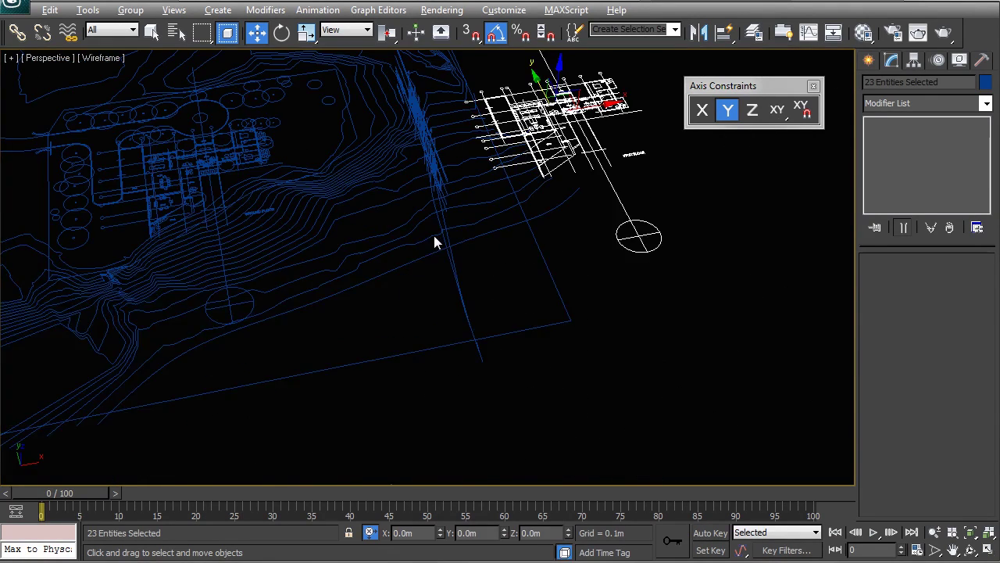
pyautogui.keyDown('alt'); pyautogui.moveTo(434, 242); pyautogui.dragTo(670, 204, button='middle'); pyautogui.keyUp('alt')
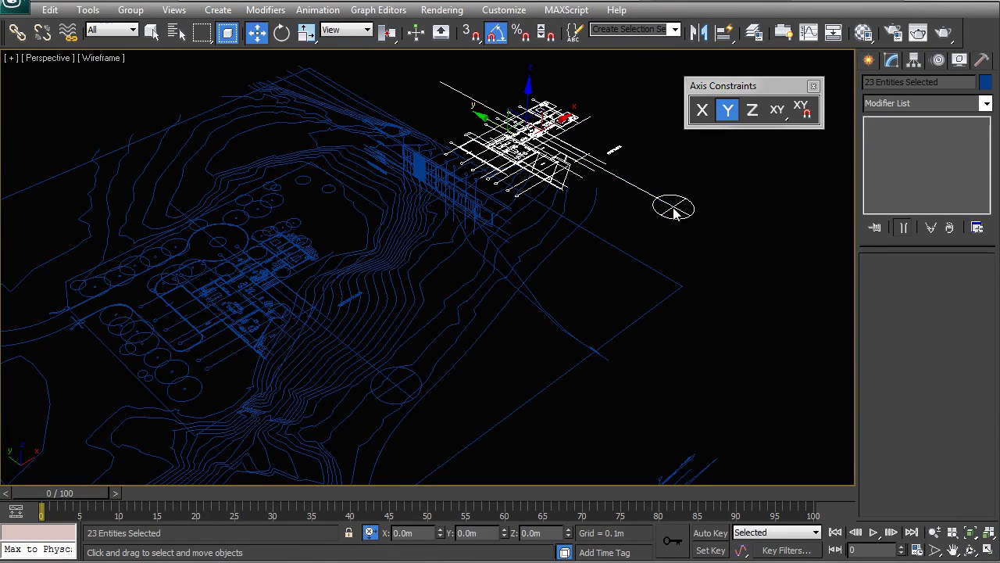
pyautogui.press('s')
# Move the first floor plan from its datum circle's centre onto the ground floor plan's datum circle
pyautogui.moveTo(677, 210); pyautogui.dragTo(400, 388)
pyautogui.moveTo(375, 311); pyautogui.dragTo(512, 229, button='middle')
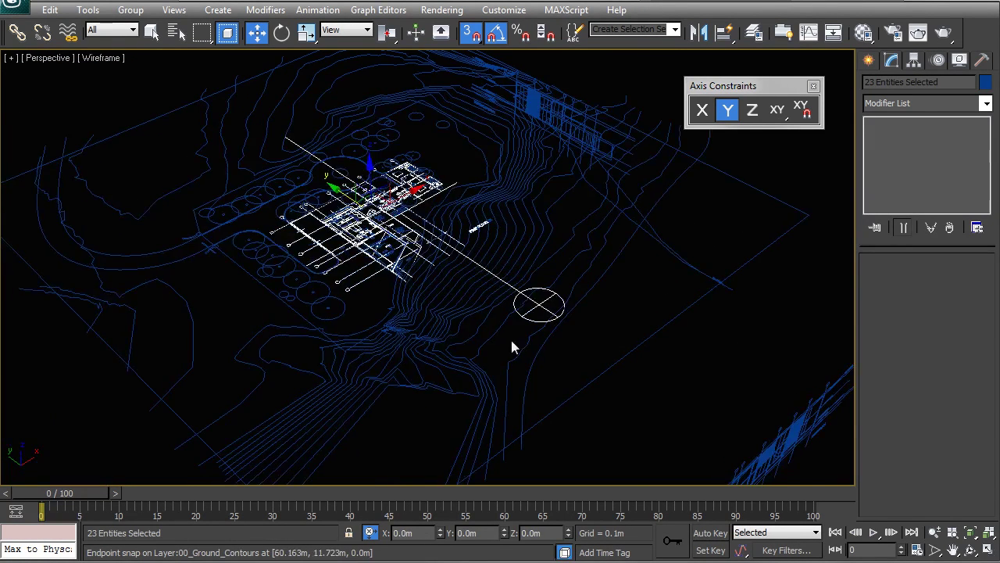
pyautogui.keyDown('alt'); pyautogui.moveTo(393, 355); pyautogui.dragTo(453, 339, button='middle'); pyautogui.keyUp('alt')
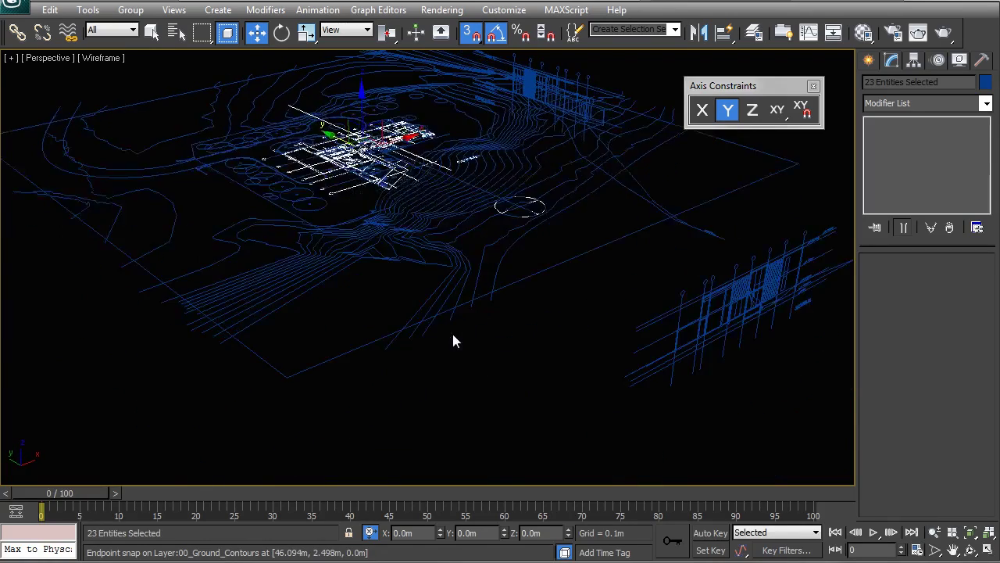
# Examine how the first floor plan's walls and grid line up with the ground floor plan beneath
pyautogui.scroll(5, 467, 308)
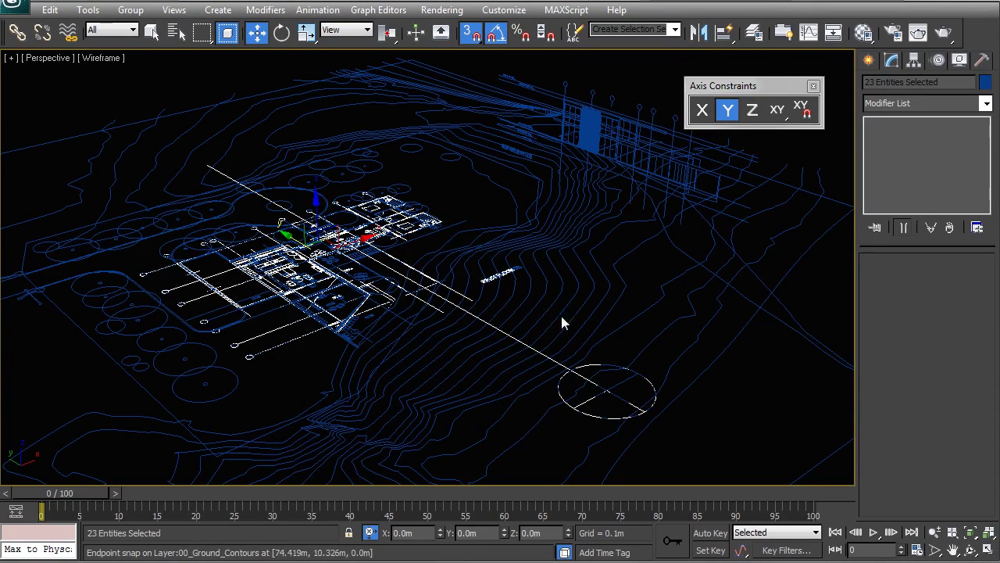
pyautogui.scroll(4, 561, 337)
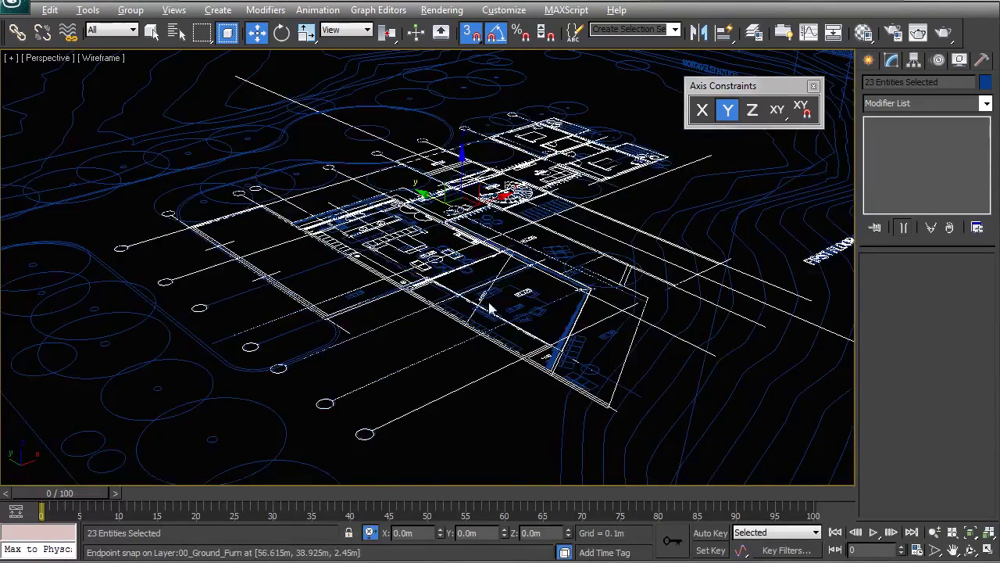
pyautogui.scroll(3, 413, 338)
pyautogui.moveTo(189, 432); pyautogui.dragTo(465, 299, button='middle')
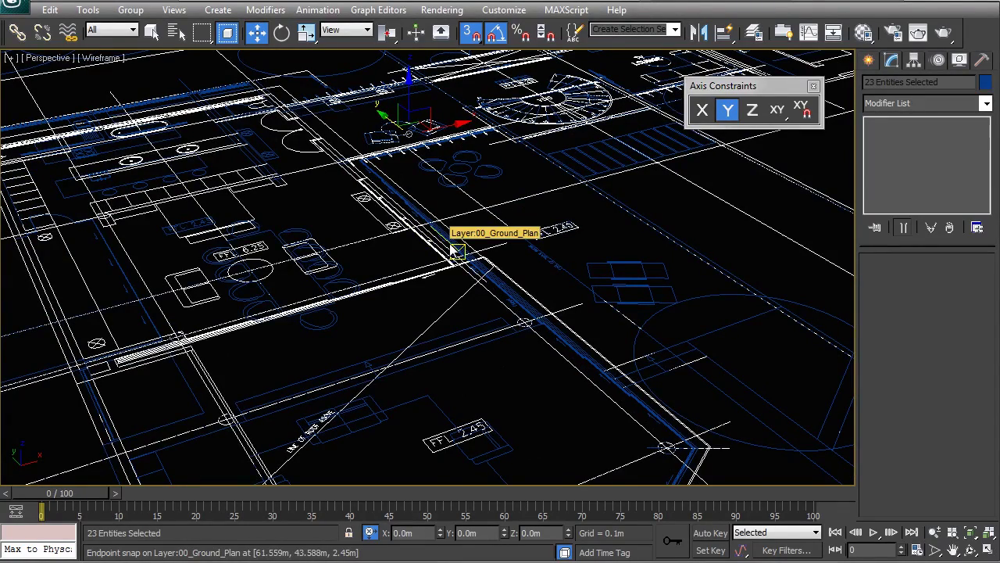
pyautogui.scroll(3, 493, 250)
pyautogui.scroll(-6, 486, 268)
pyautogui.scroll(5, 487, 277)
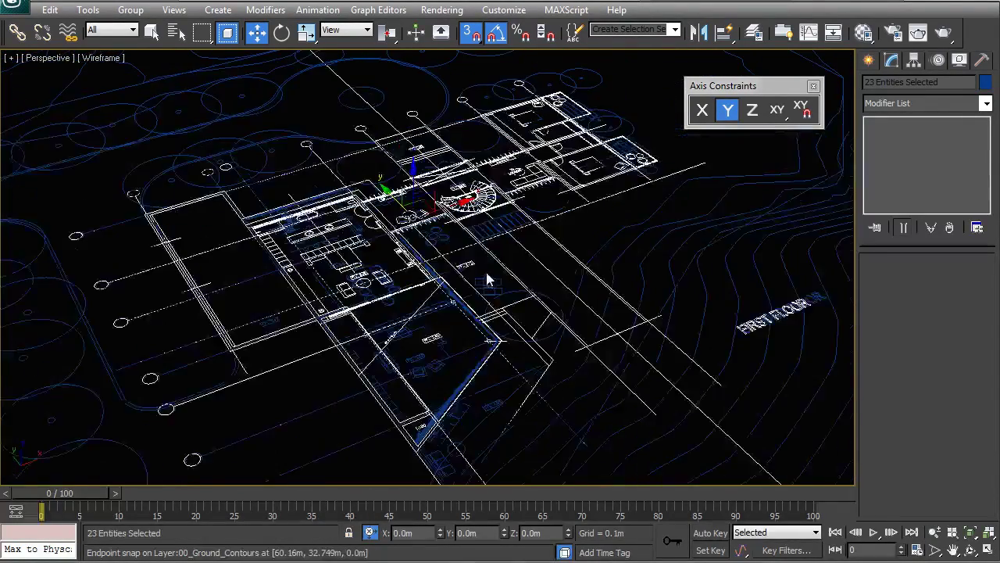
pyautogui.scroll(-8, 487, 276)
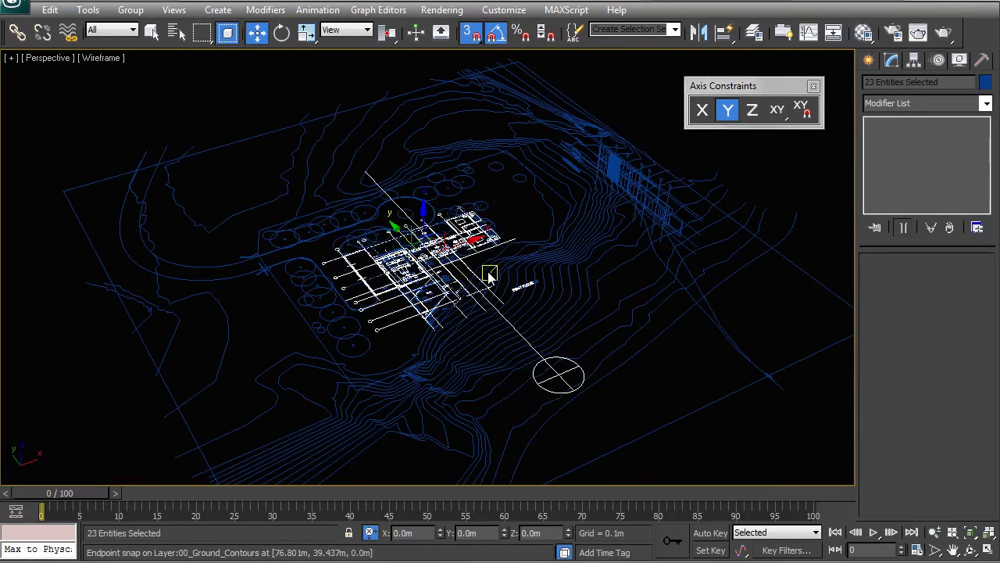
pyautogui.scroll(2, 489, 275)
# Undo the first floor plan's move and selection, and the ground floor plan's 2.45 m raise
pyautogui.hotkey('ctrl', 'z')
pyautogui.hotkey('ctrl', 'z')
pyautogui.hotkey('ctrl', 'z')
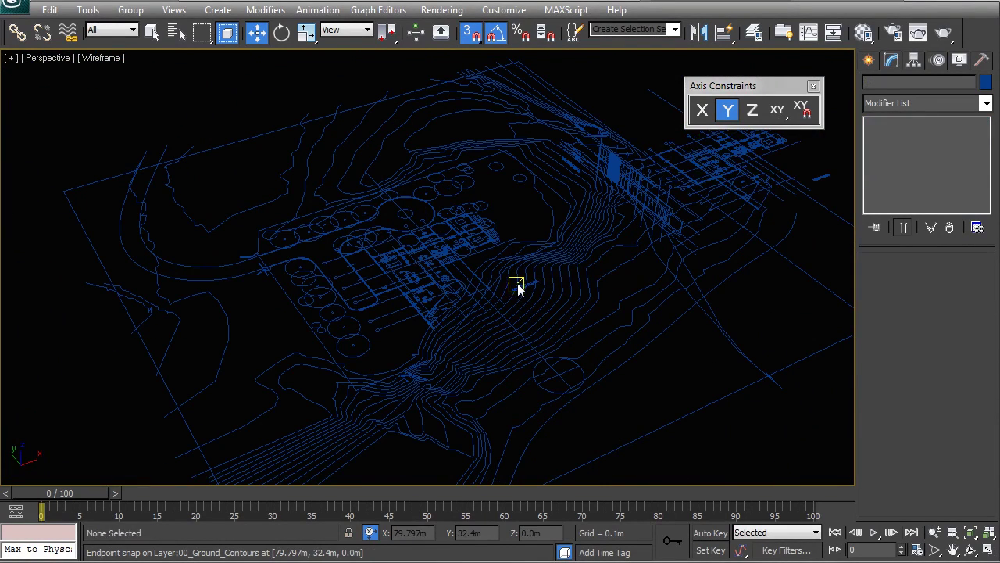
pyautogui.hotkey('ctrl', 'z')
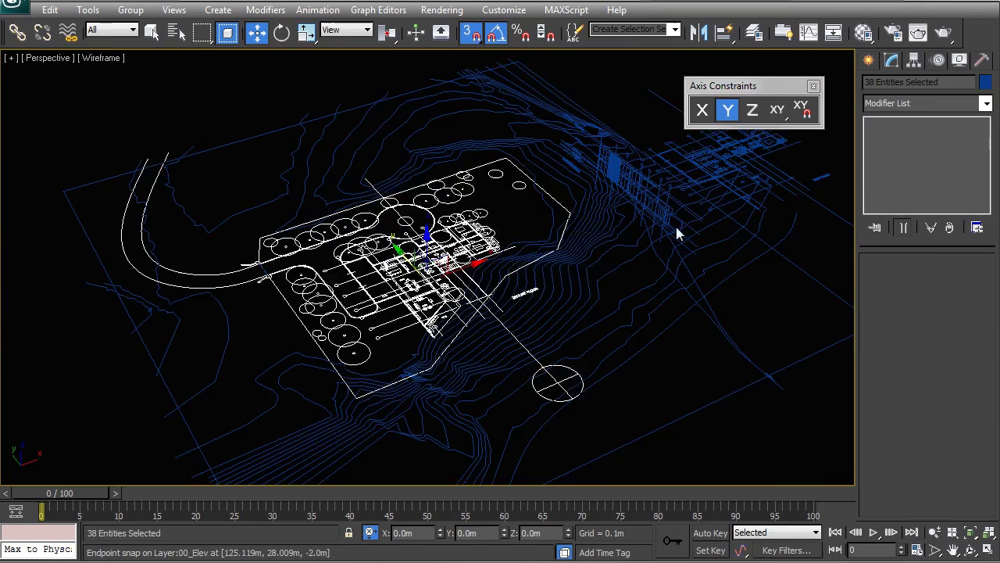
# Window-select the whole first floor plan with its grid, text and datum circle again
pyautogui.moveTo(759, 221)
pyautogui.mouseDown(button='middle')
pyautogui.moveTo(564, 275)
pyautogui.moveTo(589, 292)
pyautogui.moveTo(544, 316)
pyautogui.mouseUp(button='middle')
pyautogui.click(759, 221)
pyautogui.moveTo(714, 438); pyautogui.dragTo(436, 119)
pyautogui.keyDown('alt'); pyautogui.moveTo(537, 242); pyautogui.dragTo(495, 219, button='middle'); pyautogui.keyUp('alt')
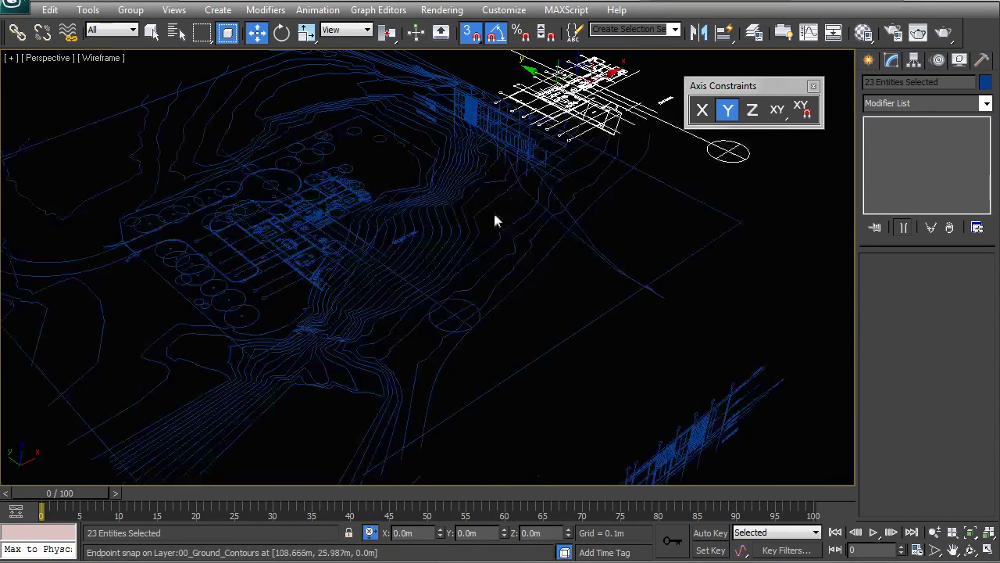
# Snap the first floor plan by its datum circle's centre to the centre of the unraised ground floor plan's datum circle
pyautogui.moveTo(731, 150); pyautogui.dragTo(456, 315)
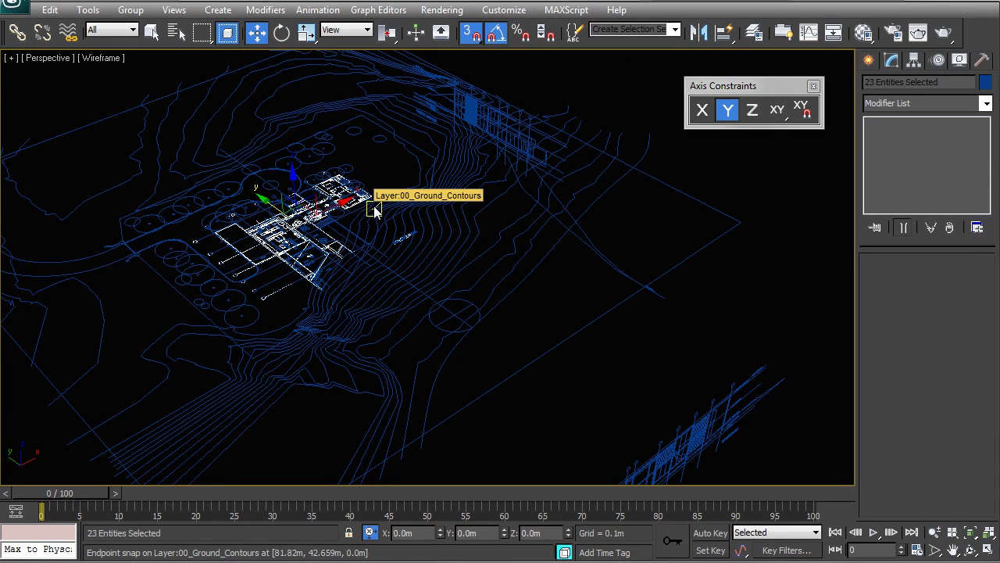
pyautogui.moveTo(352, 290); pyautogui.dragTo(381, 311, button='middle')
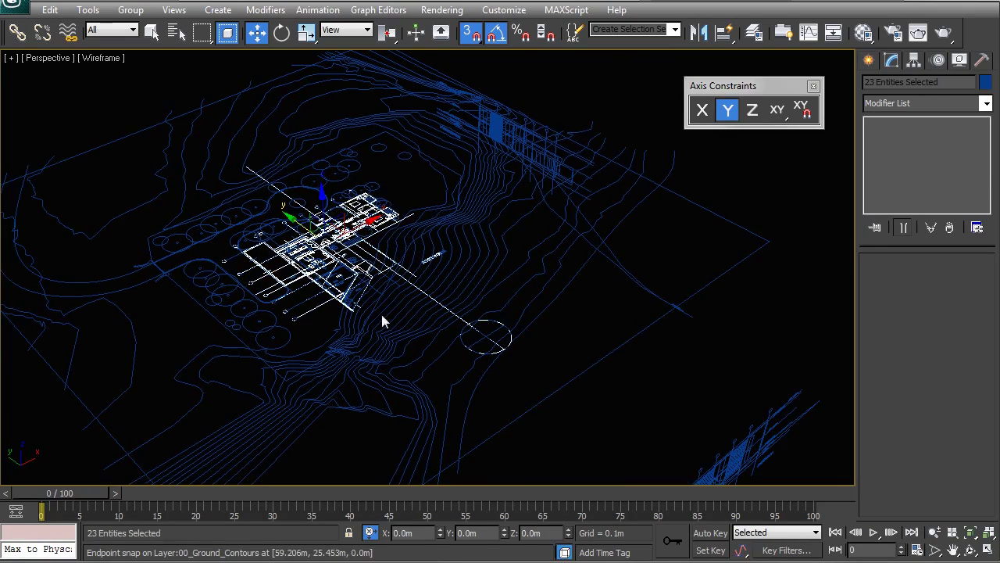
pyautogui.scroll(10, 350, 353)
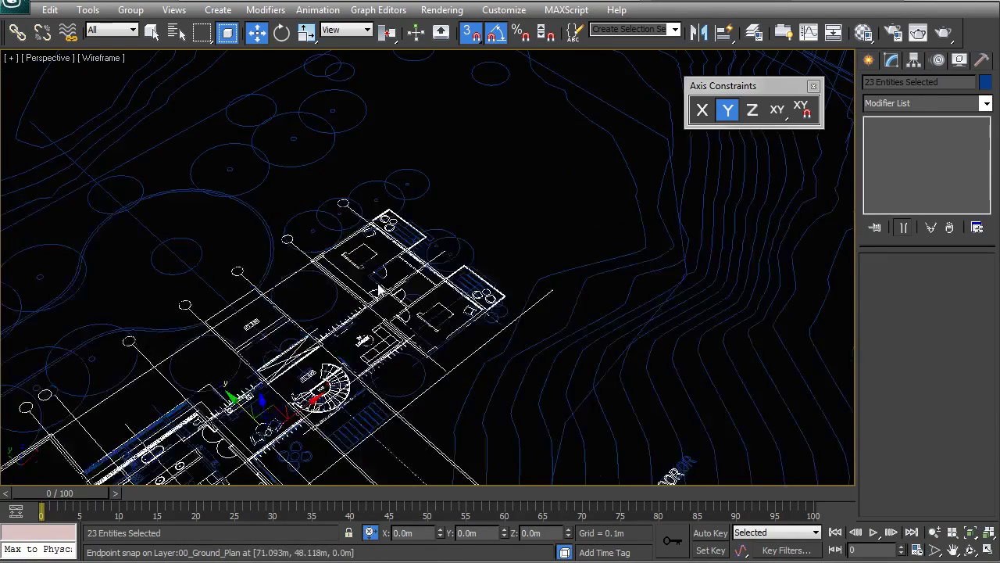
# Raise the selected first floor plan by 5.25 m along Z
pyautogui.scroll(-12, 358, 299)
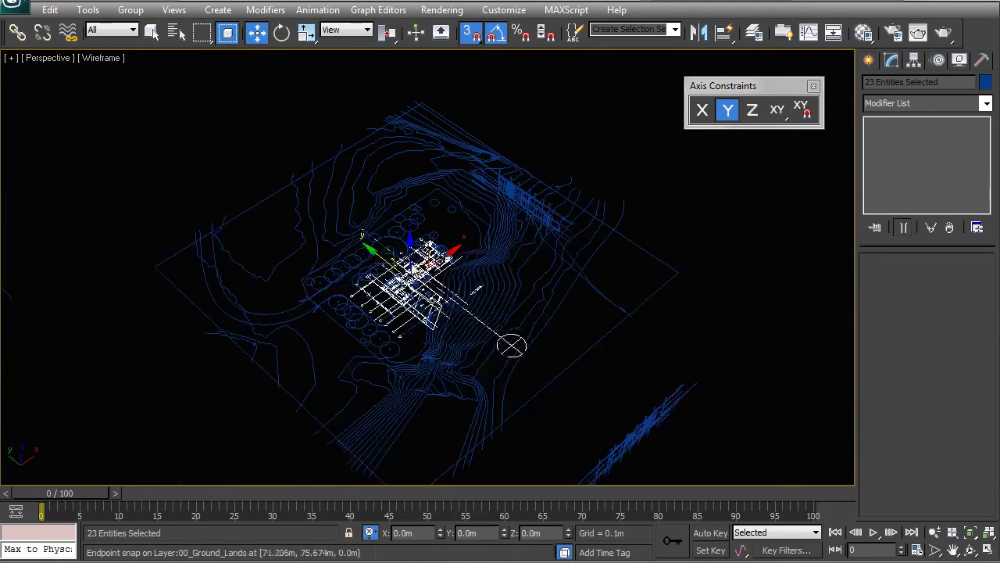
pyautogui.click(536, 532)
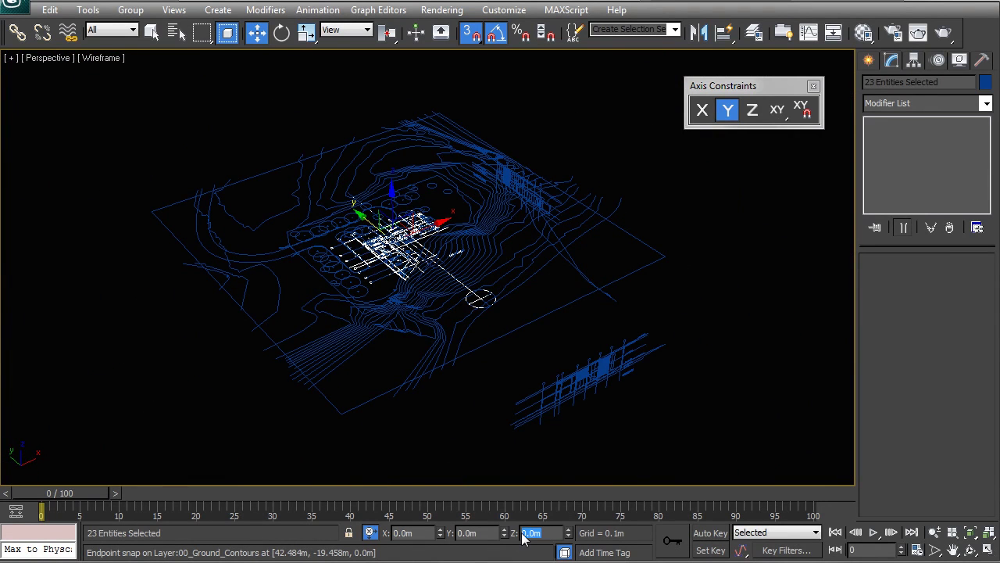
pyautogui.write('5.25')
pyautogui.press('Return')
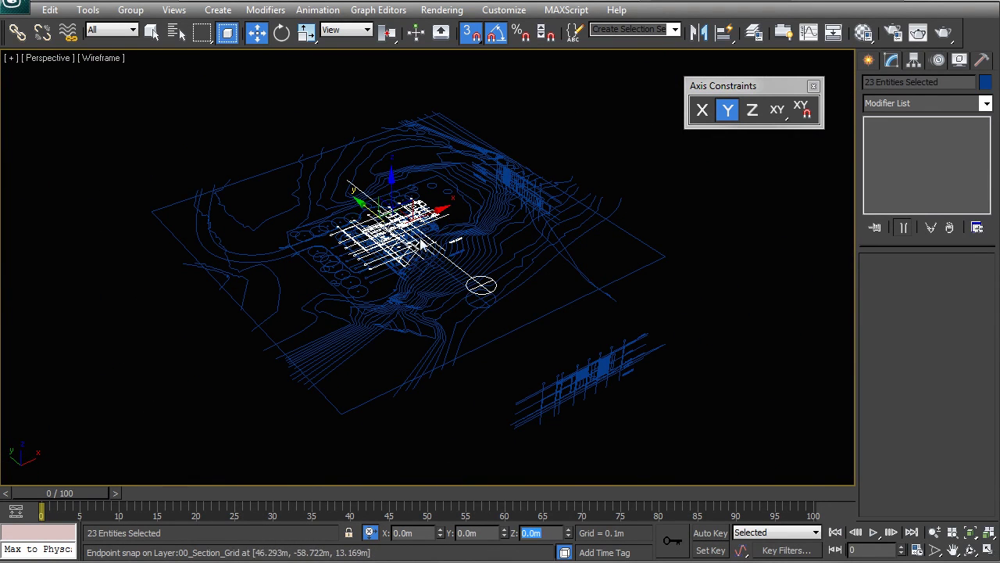
pyautogui.scroll(4, 425, 262)
pyautogui.scroll(-1, 424, 257)
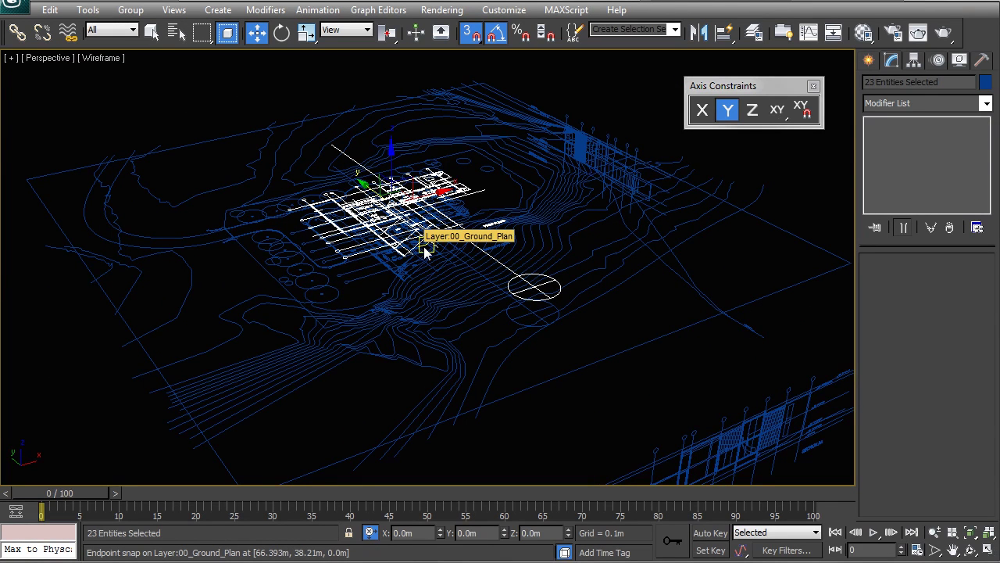
# Invert the selection and isolate everything except the first floor plan
pyautogui.click(426, 249)
pyautogui.rightClick(422, 249)
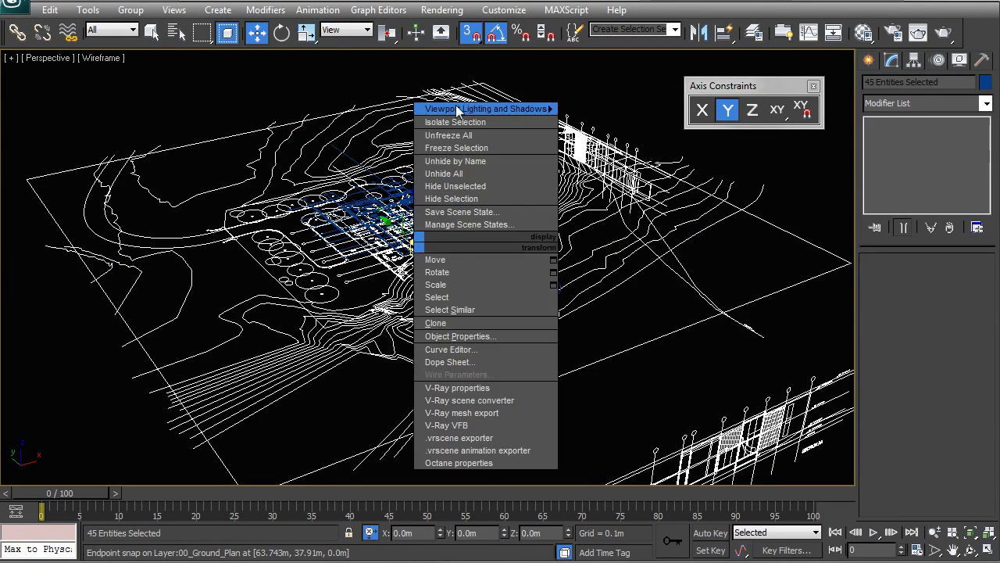
pyautogui.click(428, 122)
pyautogui.scroll(-2, 584, 94)
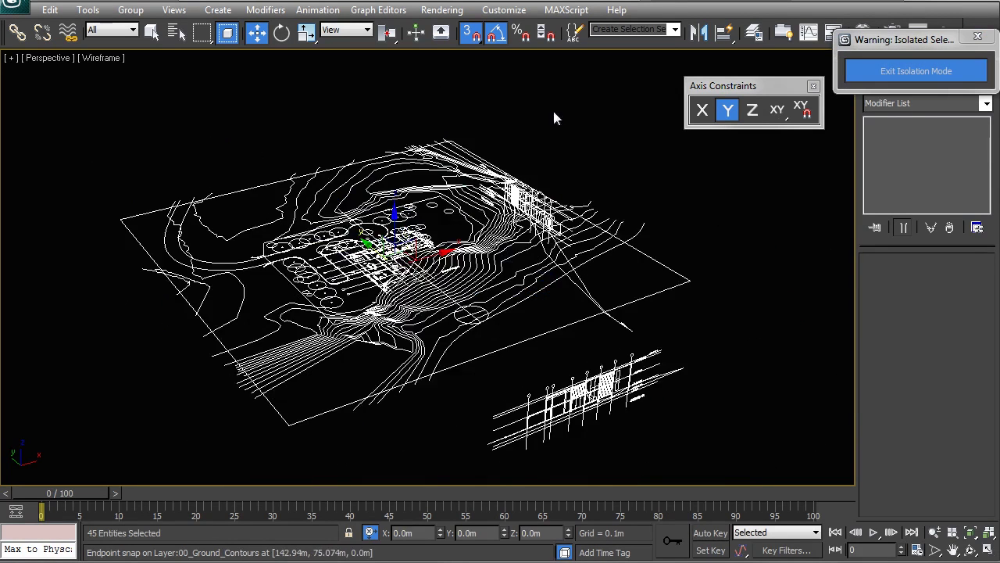
# Window-select the ground floor plan with its grid, text, datum circle and landscaping, leaving out the contours, section and elevation
pyautogui.click(553, 111)
pyautogui.keyDown('alt'); pyautogui.moveTo(405, 261); pyautogui.dragTo(376, 248, button='middle'); pyautogui.keyUp('alt')
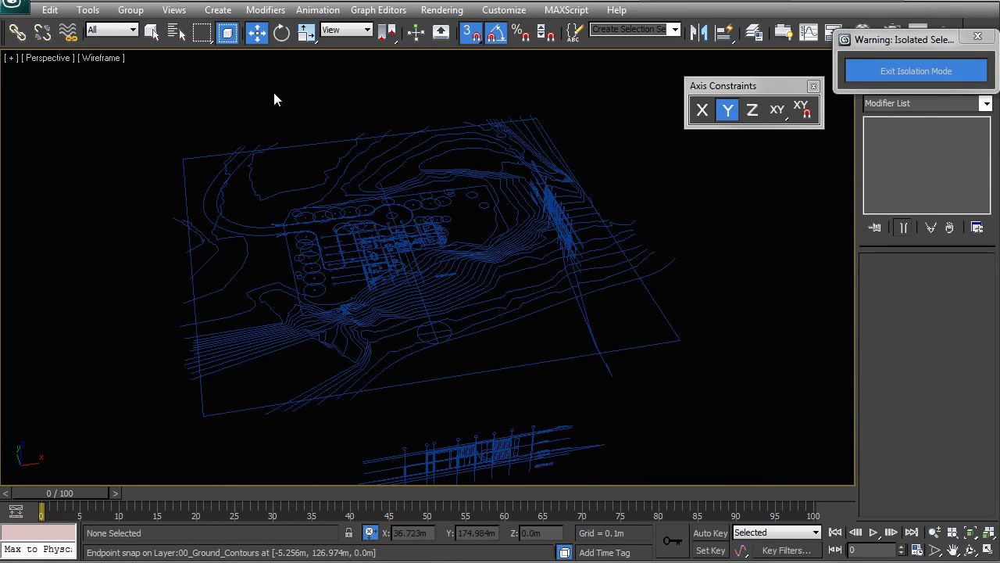
pyautogui.moveTo(417, 272); pyautogui.dragTo(416, 273)
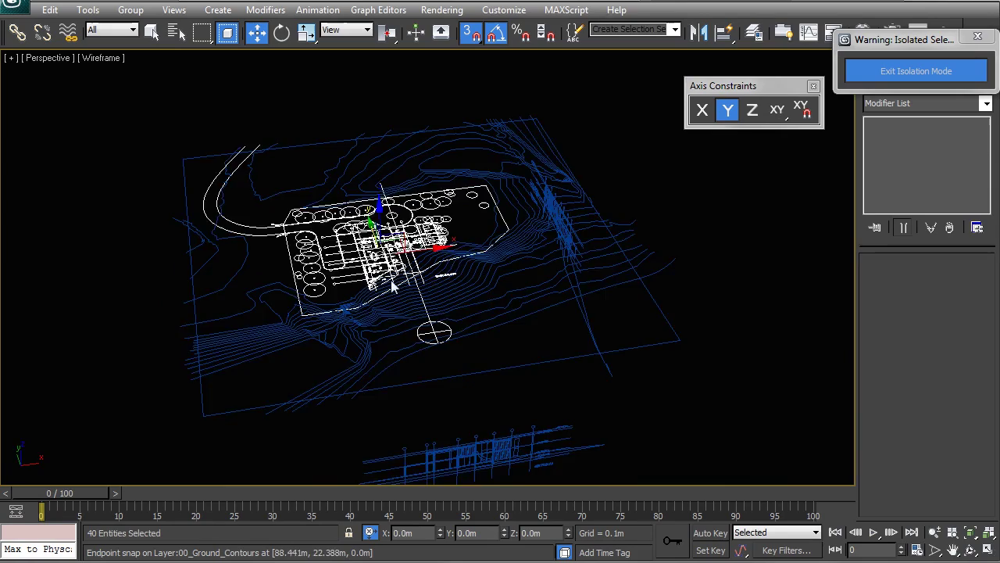
pyautogui.keyDown('alt'); pyautogui.moveTo(417, 273); pyautogui.dragTo(413, 284, button='middle'); pyautogui.keyUp('alt')
# Raise the selected ground floor plan and its landscaping by 2.45 m along Z
pyautogui.scroll(5, 383, 294)
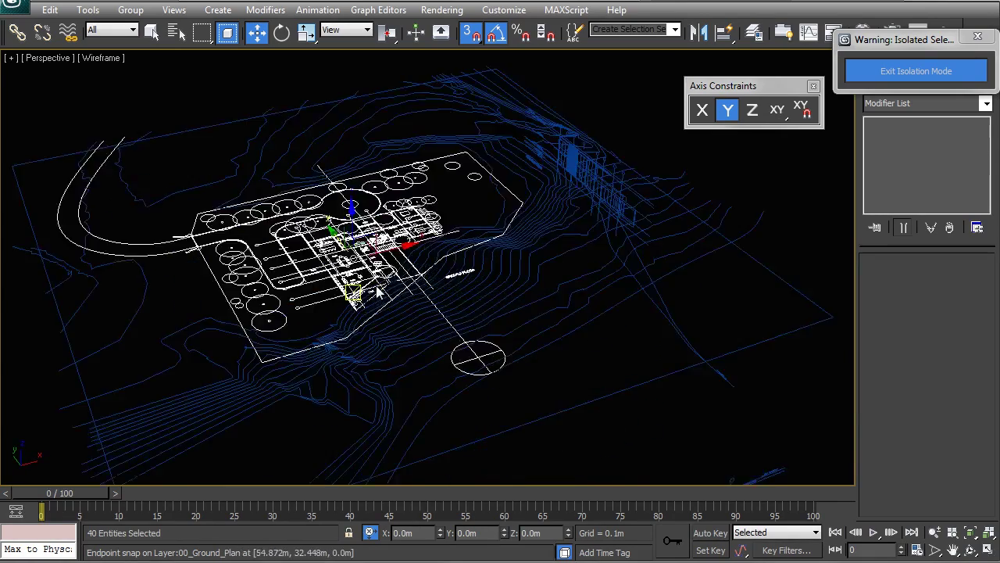
pyautogui.scroll(8, 321, 314)
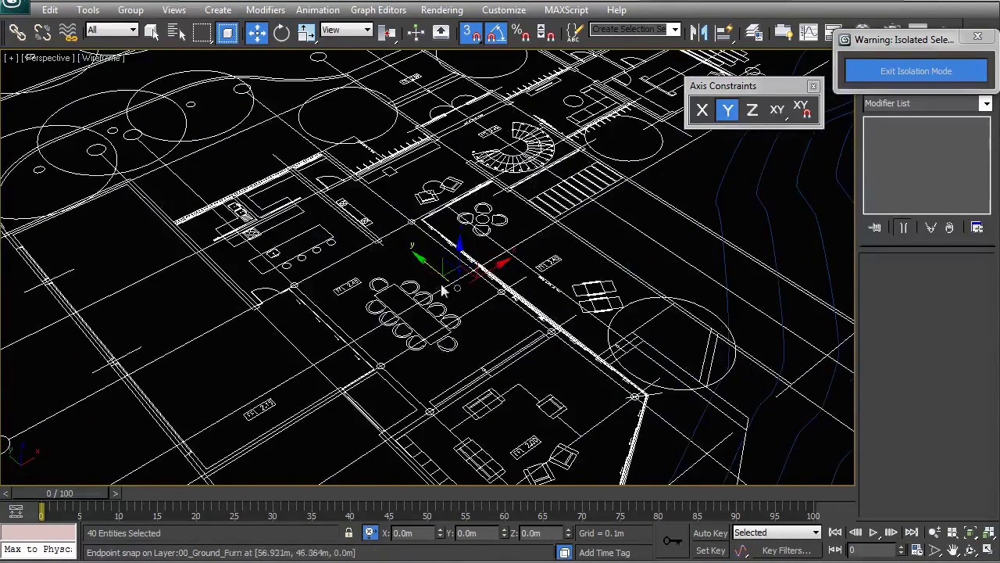
pyautogui.scroll(-10, 370, 314)
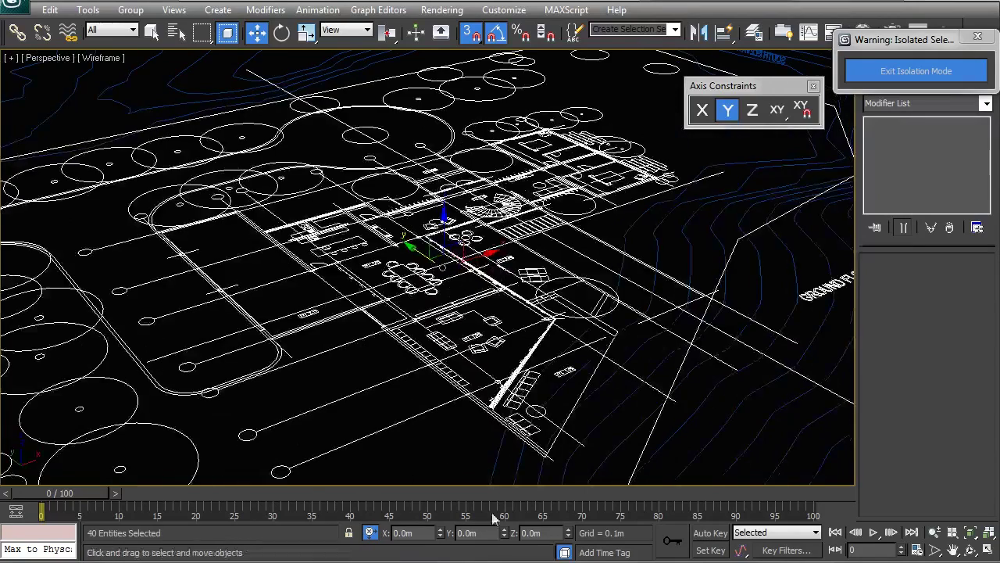
pyautogui.click(539, 532)
pyautogui.write('2.45')
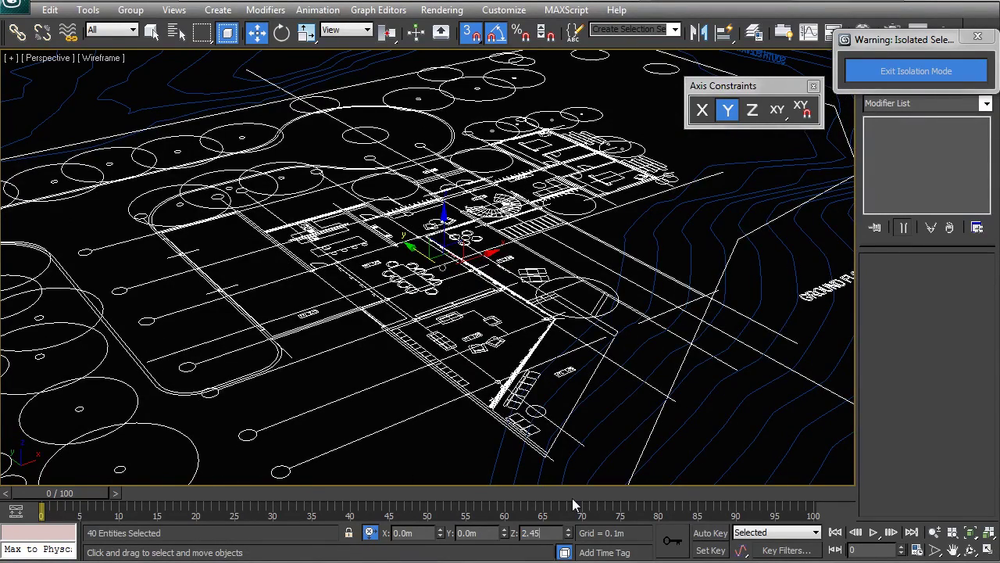
pyautogui.press('Return')
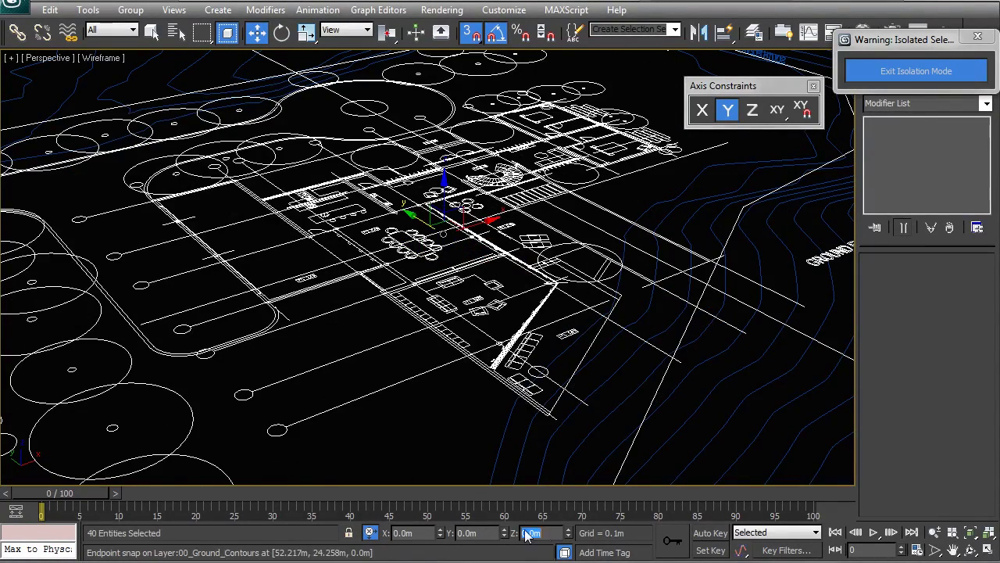
# Examine how the raised ground floor plan sits relative to the site contours
pyautogui.click(453, 411)
pyautogui.keyDown('alt'); pyautogui.moveTo(453, 411); pyautogui.dragTo(455, 344, button='middle'); pyautogui.keyUp('alt')
pyautogui.click(482, 321)
pyautogui.moveTo(520, 378); pyautogui.dragTo(488, 340, button='middle')
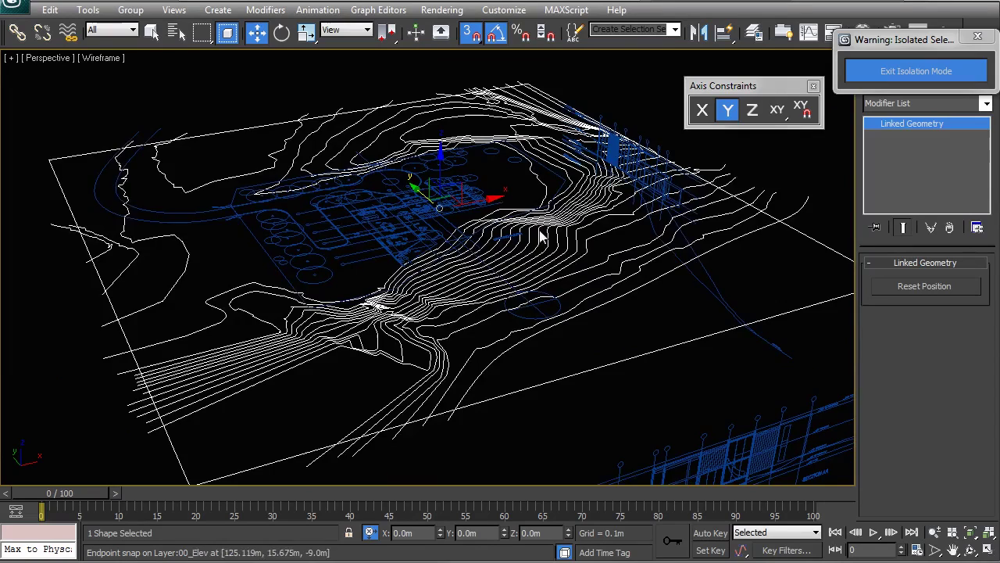
pyautogui.scroll(-3, 556, 283)
pyautogui.keyDown('alt'); pyautogui.moveTo(557, 283); pyautogui.dragTo(548, 318, button='middle'); pyautogui.keyUp('alt')
pyautogui.click(411, 225)
pyautogui.scroll(-3, 409, 261)
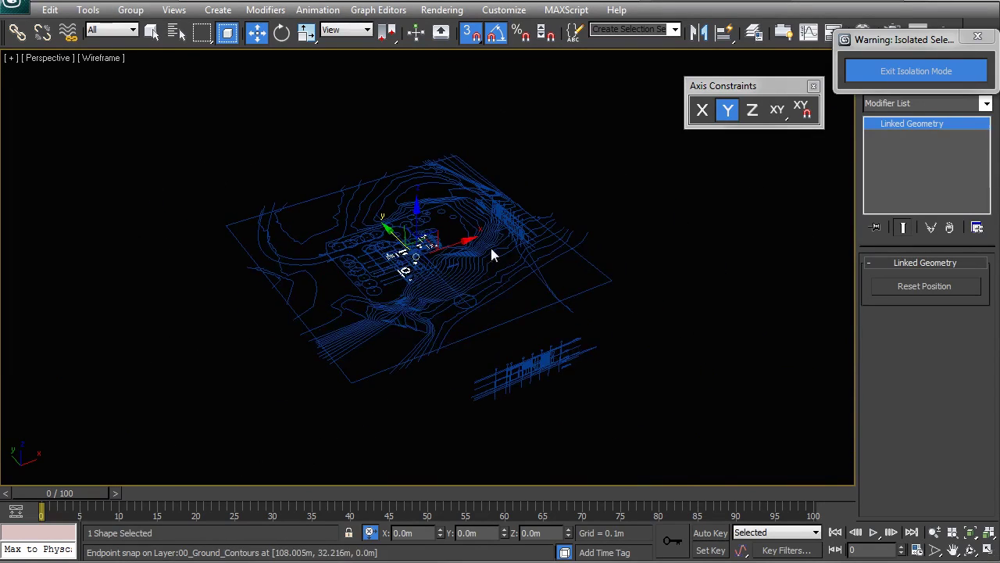
# Exit isolation mode to bring back the whole scene, and select the first floor plan's linework
pyautogui.click(614, 211)
pyautogui.click(940, 86)
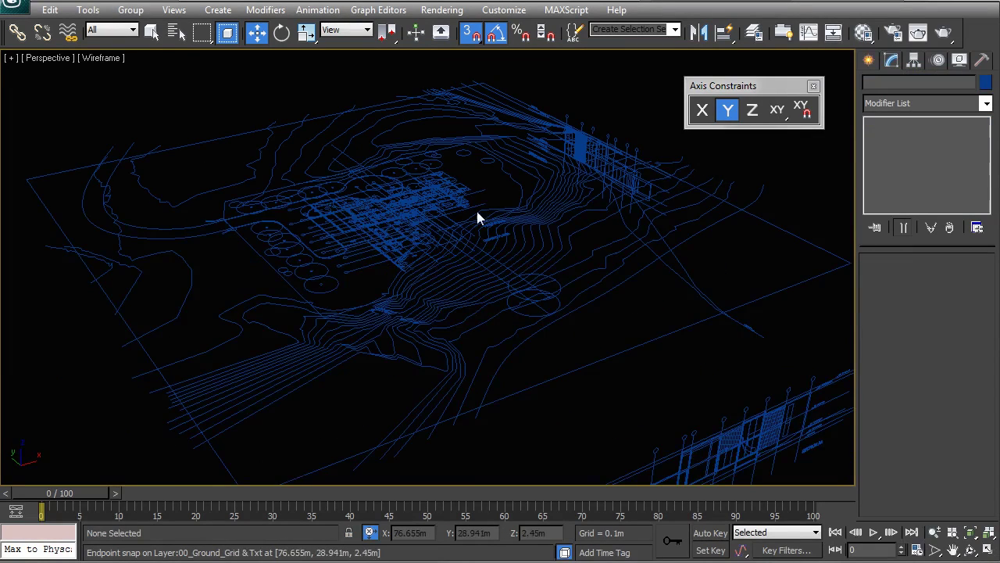
pyautogui.keyDown('alt'); pyautogui.moveTo(476, 208); pyautogui.dragTo(512, 183, button='middle'); pyautogui.keyUp('alt')
pyautogui.click(573, 90)
pyautogui.press('z')
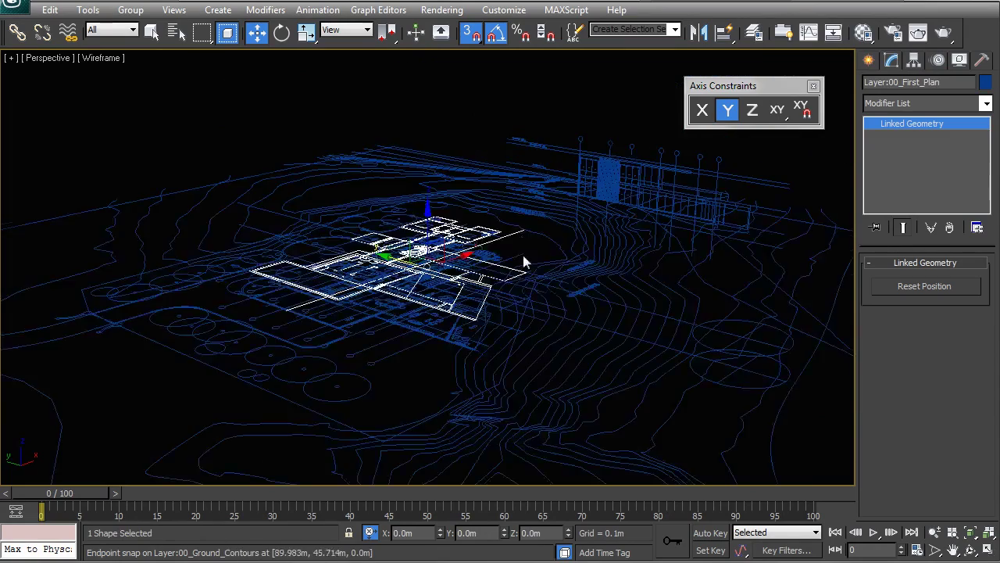
# Examine the first floor plan's height above the ground floor plan and against the upright section and elevation
pyautogui.keyDown('alt'); pyautogui.moveTo(524, 257); pyautogui.dragTo(428, 313, button='middle'); pyautogui.keyUp('alt')
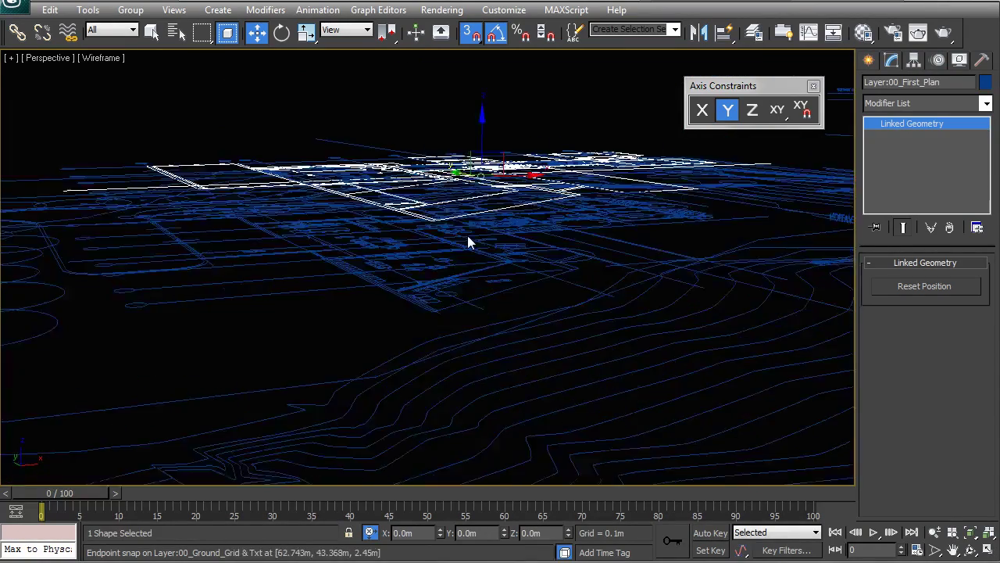
pyautogui.scroll(4, 467, 235)
pyautogui.keyDown('alt'); pyautogui.moveTo(425, 242); pyautogui.dragTo(406, 327, button='middle'); pyautogui.keyUp('alt')
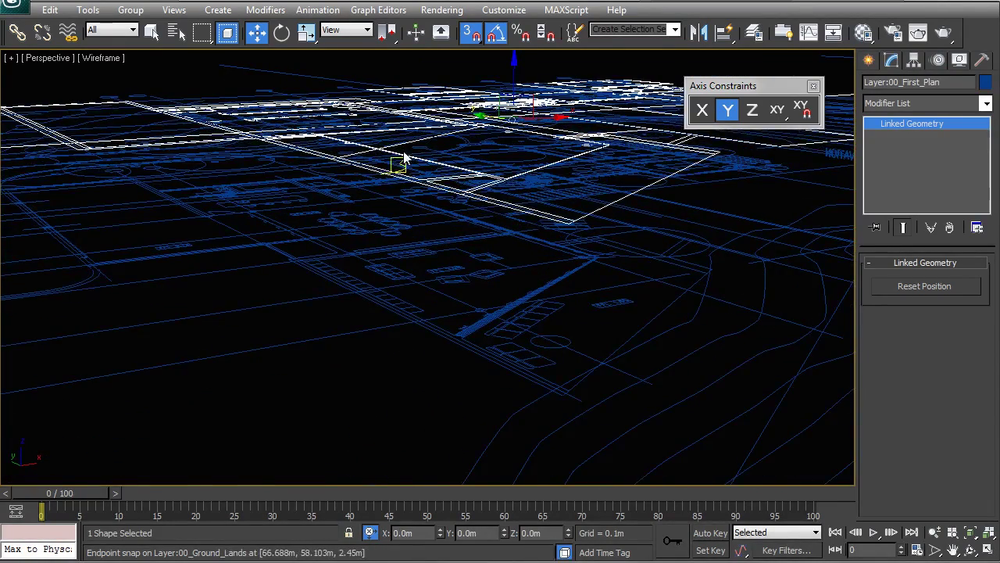
pyautogui.scroll(-4, 405, 158)
pyautogui.keyDown('alt'); pyautogui.moveTo(439, 285); pyautogui.dragTo(465, 243, button='middle'); pyautogui.keyUp('alt')
pyautogui.scroll(-1, 465, 243)
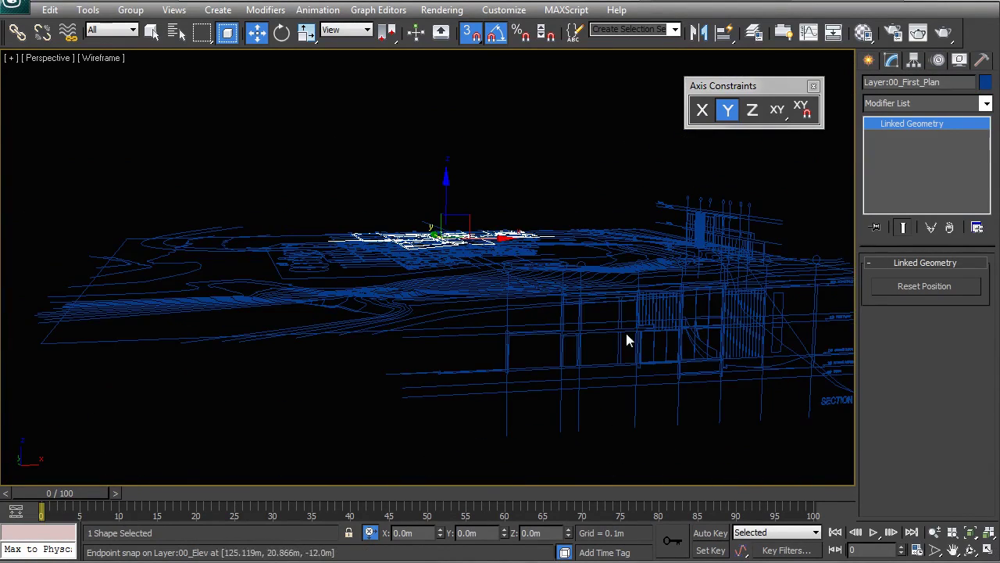
pyautogui.moveTo(532, 210)
pyautogui.keyDown('alt'); pyautogui.mouseDown(button='middle')
pyautogui.moveTo(415, 279)
pyautogui.moveTo(442, 300)
pyautogui.moveTo(456, 256)
pyautogui.mouseUp(button='middle'); pyautogui.keyUp('alt')
pyautogui.scroll(-2, 484, 286)
# Select all the linked drawing entities and set their object colour to the mid grey custom colour
pyautogui.click(310, 103)
pyautogui.moveTo(158, 76); pyautogui.dragTo(694, 433)
pyautogui.click(985, 82)
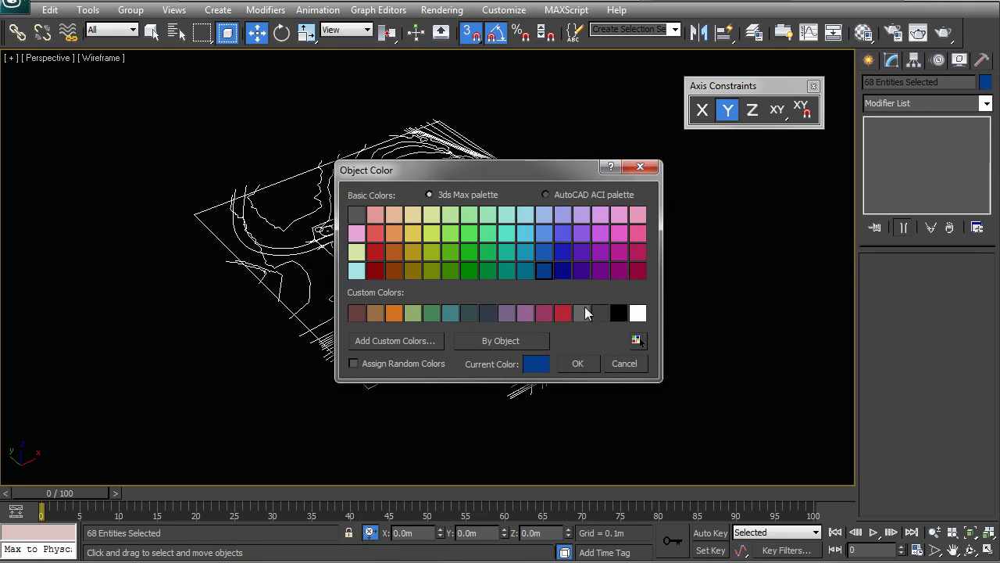
pyautogui.click(578, 364)
pyautogui.click(355, 260)
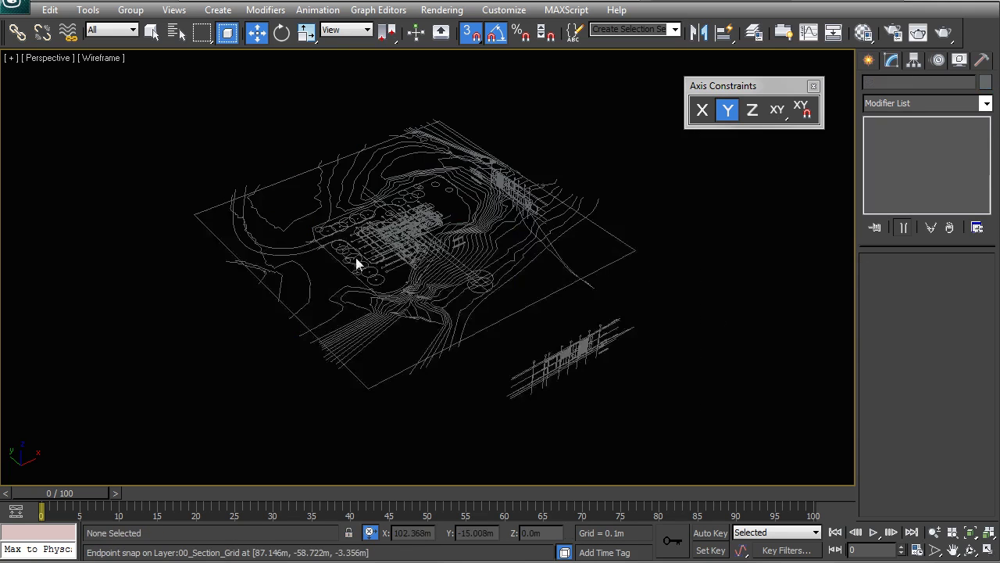
pyautogui.scroll(5, 390, 250)
pyautogui.click(400, 223)
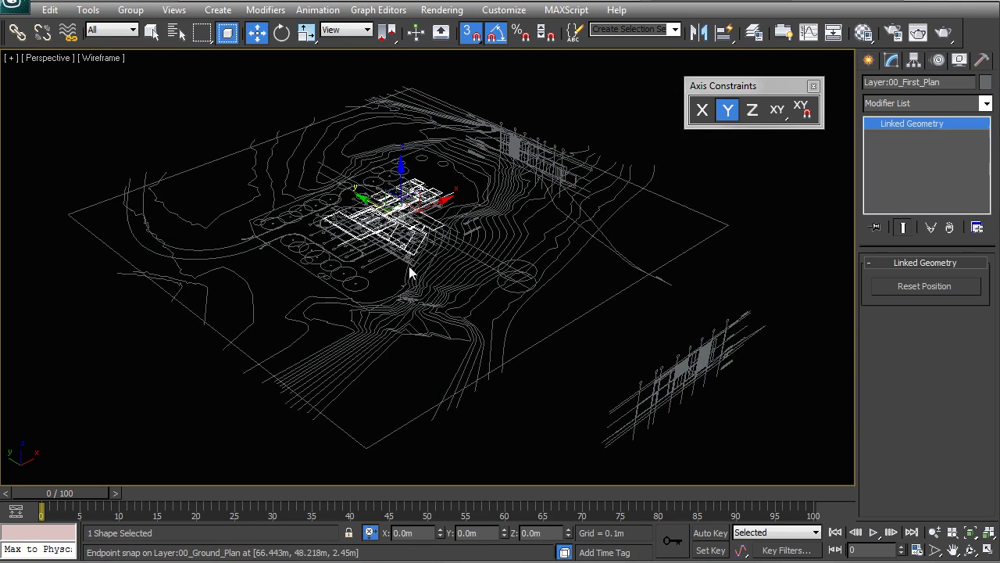
pyautogui.click(733, 263)
pyautogui.scroll(-3, 400, 232)
pyautogui.keyDown('alt'); pyautogui.moveTo(401, 232); pyautogui.dragTo(450, 264, button='middle'); pyautogui.keyUp('alt')
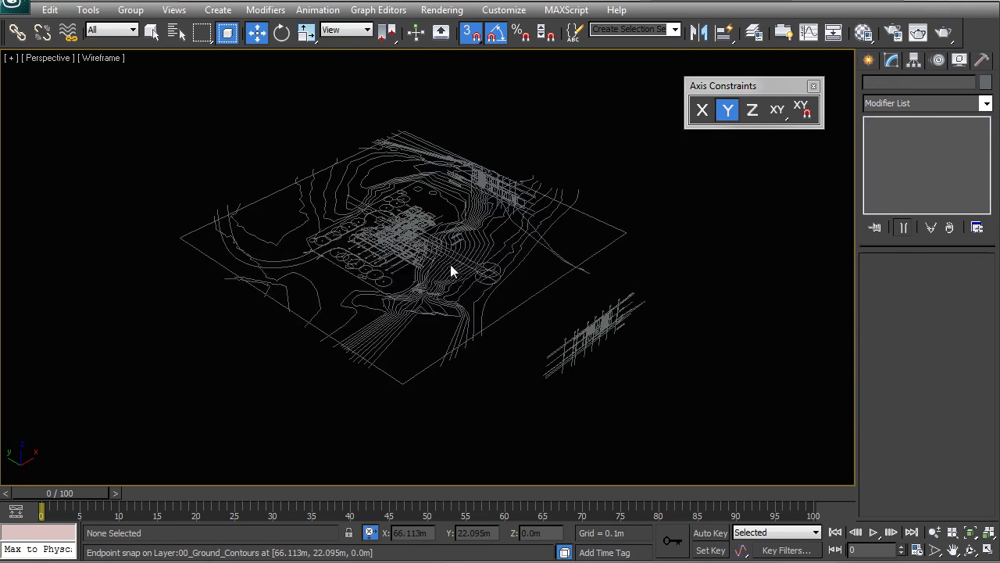
pyautogui.keyDown('alt'); pyautogui.moveTo(467, 165); pyautogui.dragTo(484, 196, button='middle'); pyautogui.keyUp('alt')
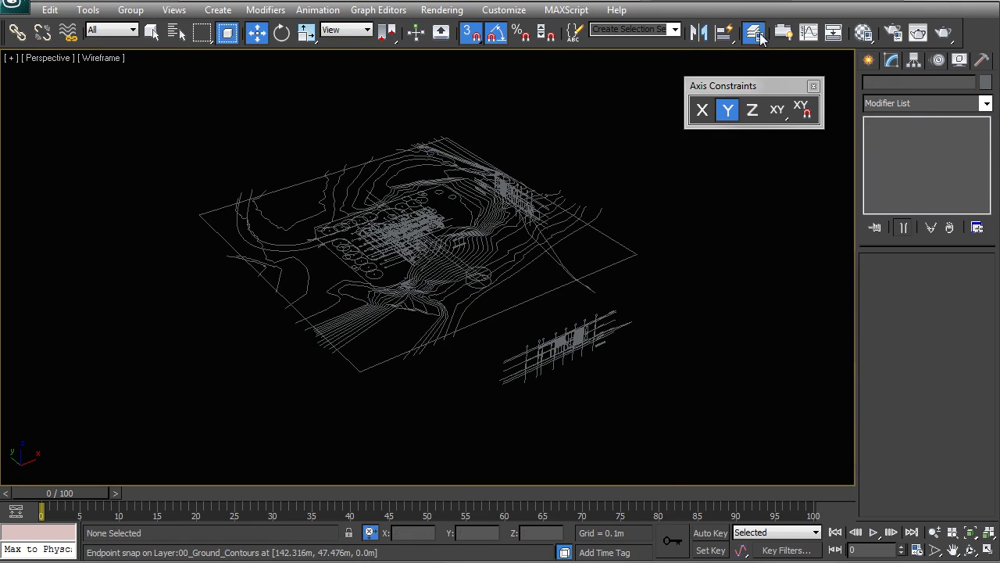
# Hide all the drawing layers from 00_Elev through 04_Furniture, leaving only layer 0 on
pyautogui.click(754, 31)
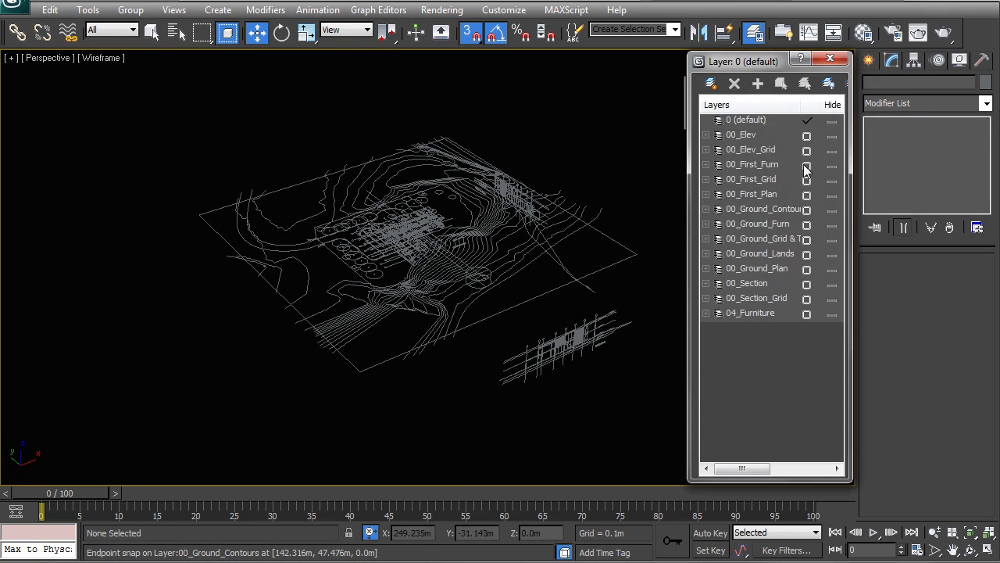
pyautogui.click(739, 135)
pyautogui.keyDown('shift'); pyautogui.click(766, 312); pyautogui.keyUp('shift')
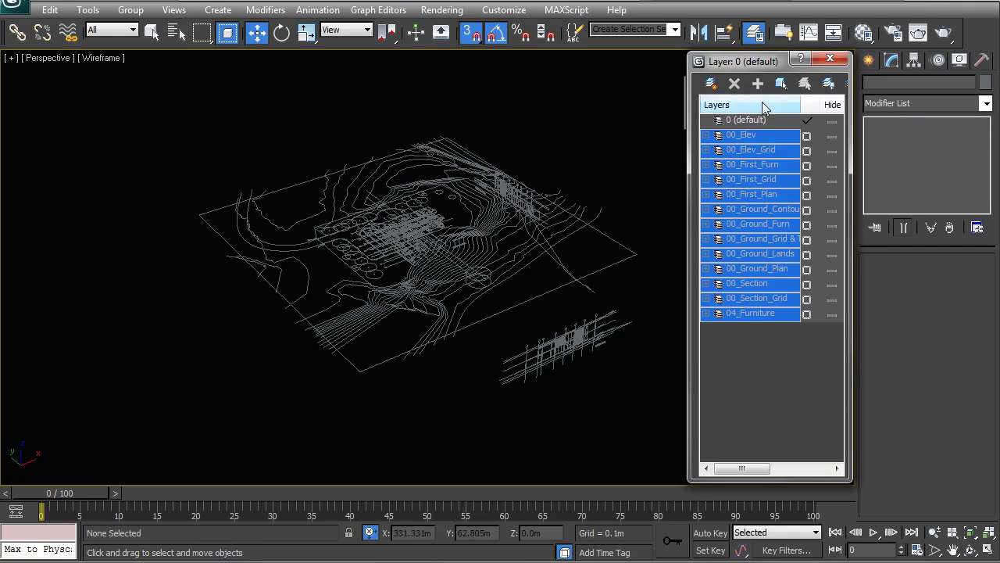
pyautogui.click(831, 149)
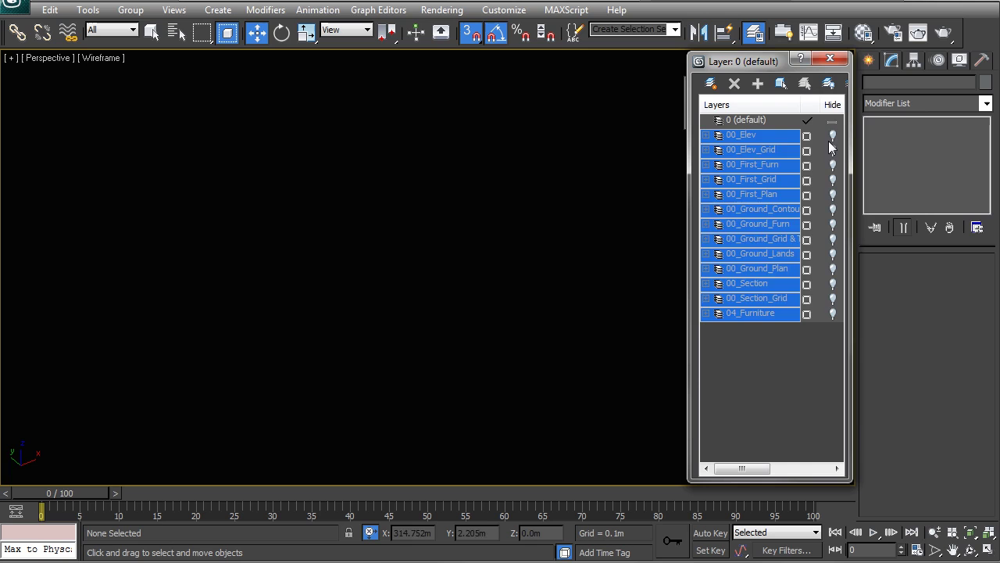
pyautogui.click(776, 362)
# Unhide the 00_Ground_Plan and 00_First_Plan layers
pyautogui.click(762, 213)
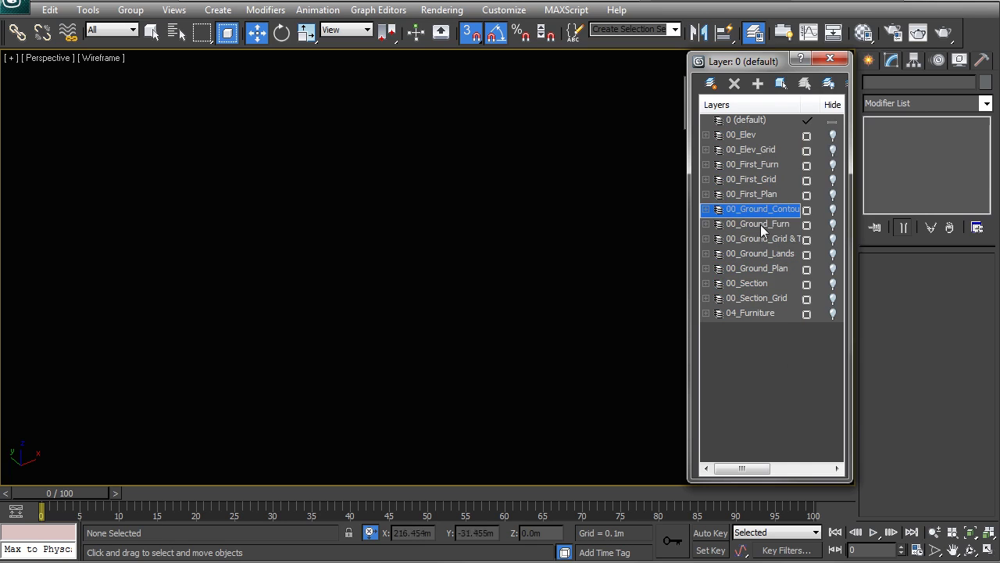
pyautogui.click(757, 224)
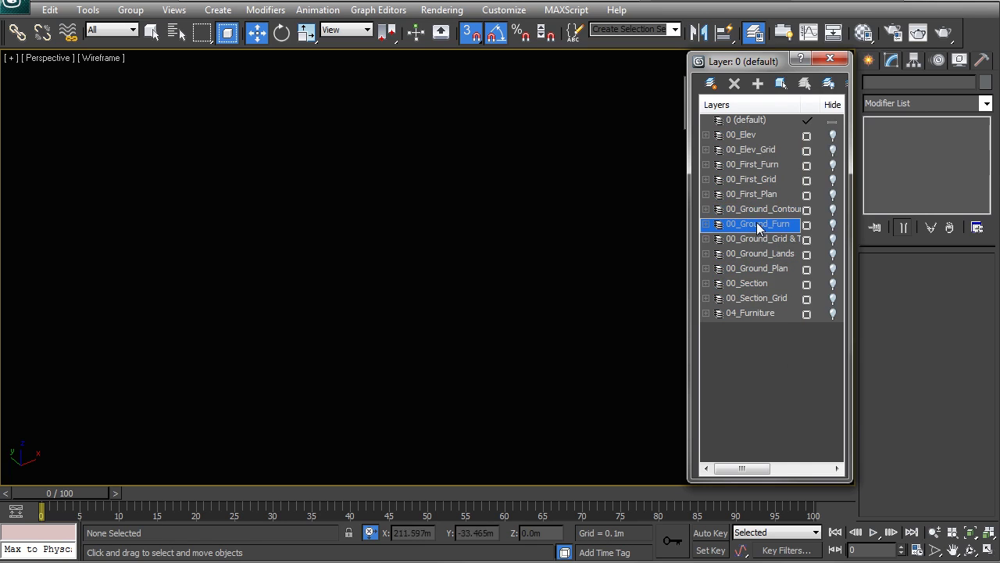
pyautogui.click(783, 268)
pyautogui.click(832, 270)
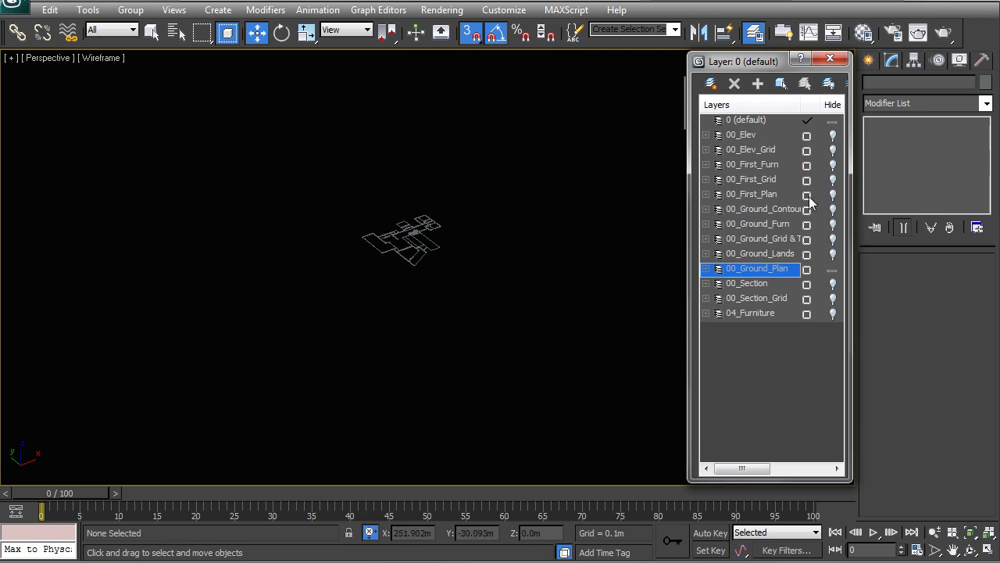
pyautogui.click(833, 194)
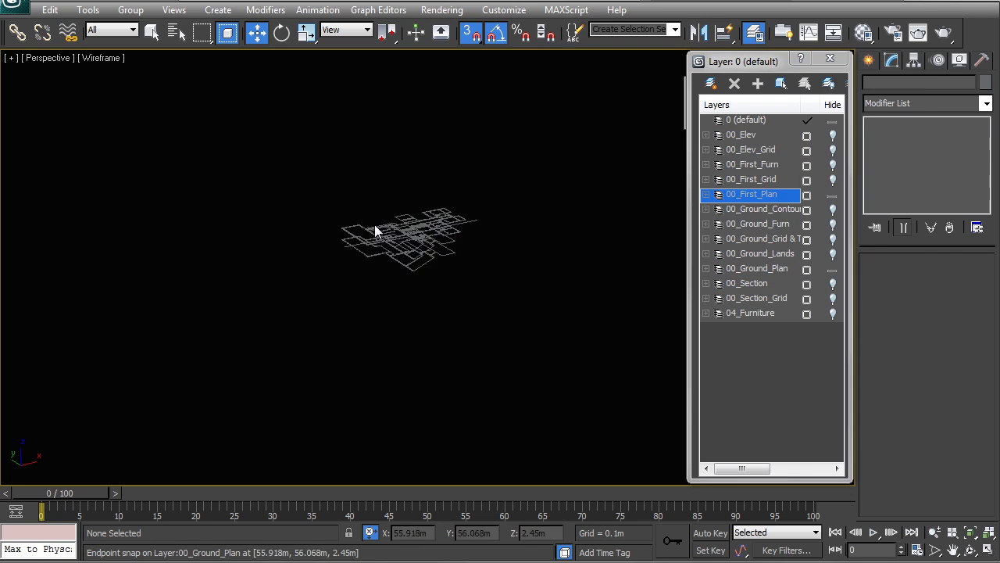
# Set the first floor plan's object colour to a cyan blue from the basic palette to distinguish it from the ground floor plan
pyautogui.scroll(4, 375, 225)
pyautogui.click(424, 177)
pyautogui.moveTo(477, 192); pyautogui.dragTo(500, 255, button='middle')
pyautogui.scroll(2, 500, 255)
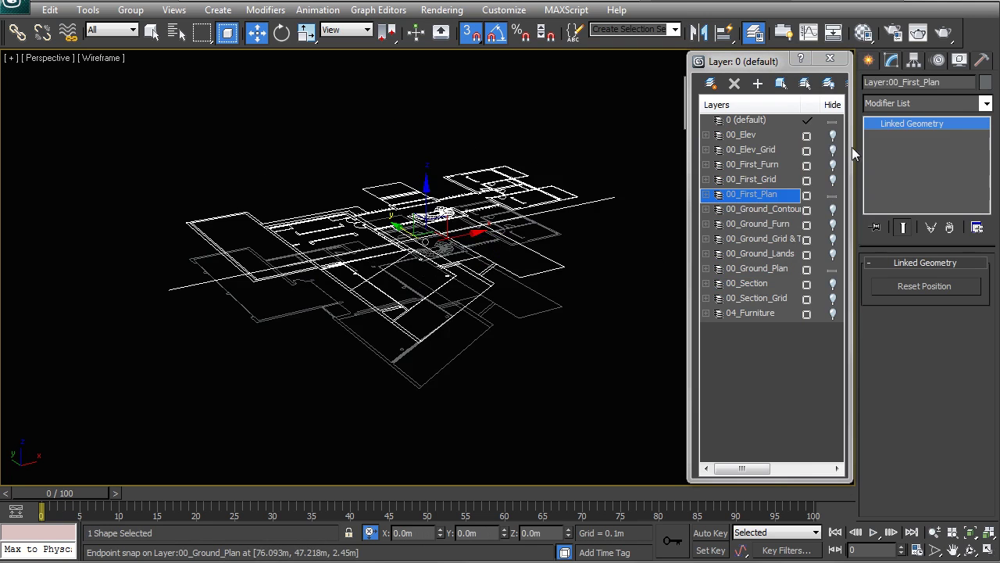
pyautogui.click(986, 83)
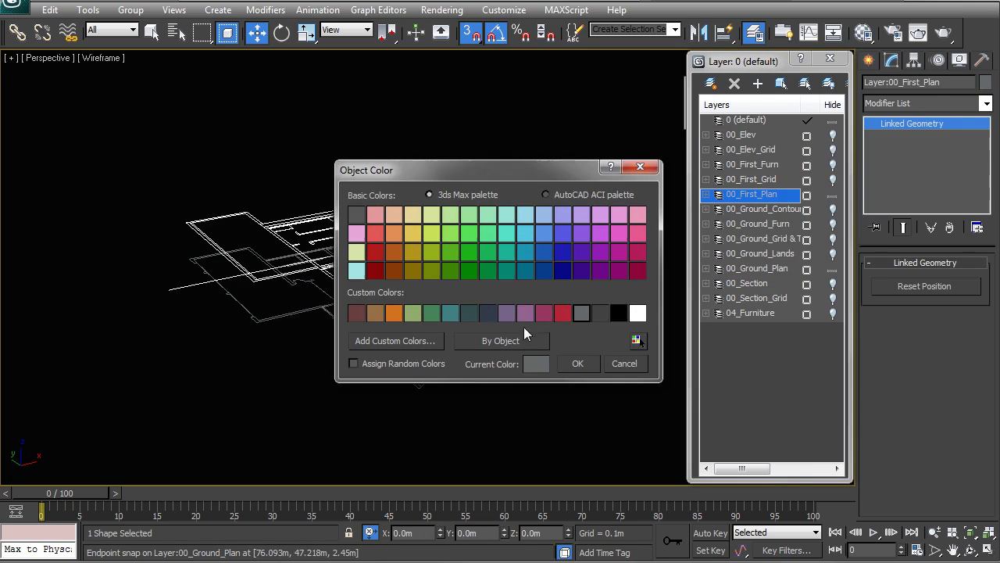
pyautogui.click(533, 251)
pyautogui.click(579, 365)
pyautogui.click(463, 322)
pyautogui.keyDown('alt'); pyautogui.moveTo(464, 322); pyautogui.dragTo(370, 313, button='middle'); pyautogui.keyUp('alt')
pyautogui.scroll(2, 426, 304)
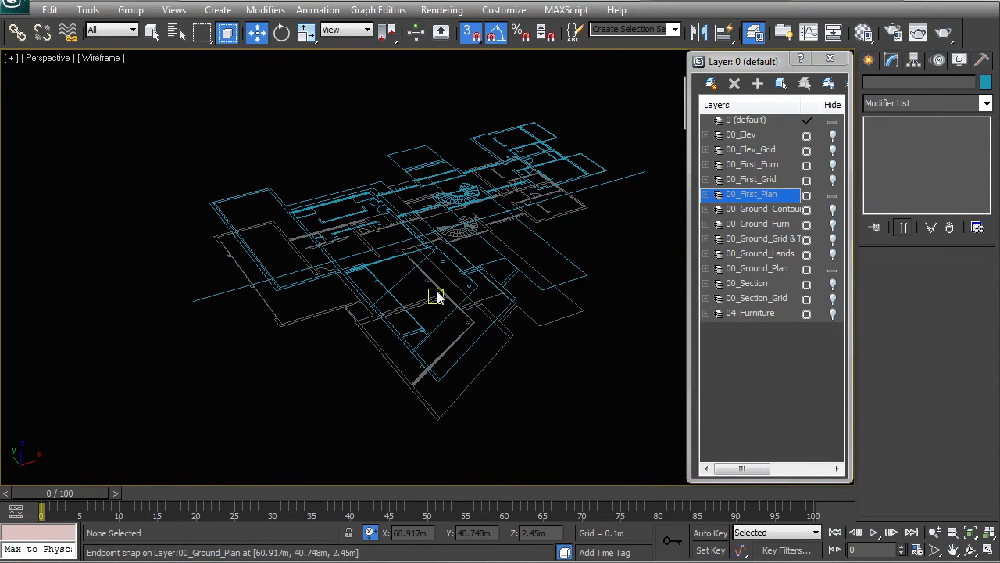
pyautogui.click(12, 8)
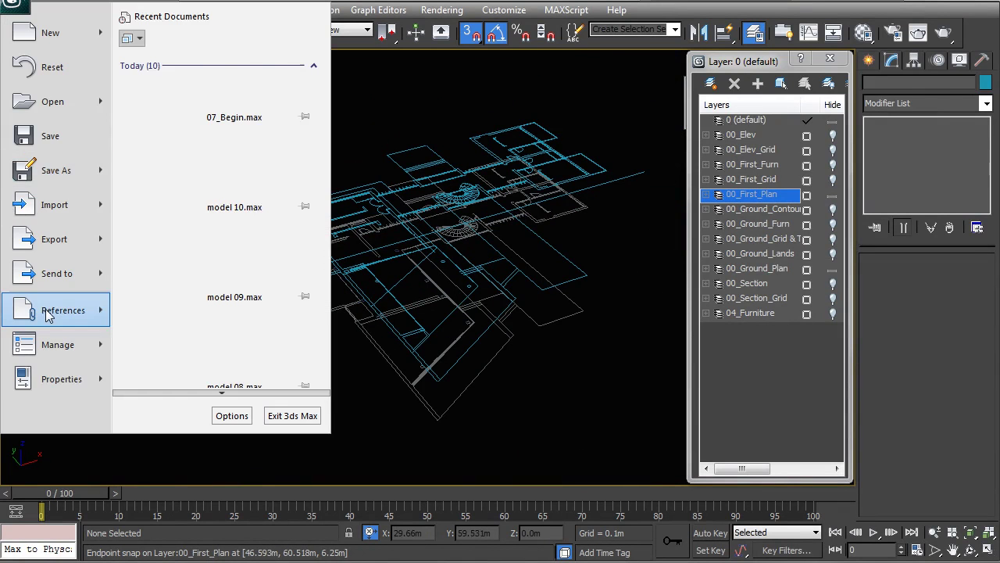
pyautogui.moveTo(47, 312)
pyautogui.click(363, 404)
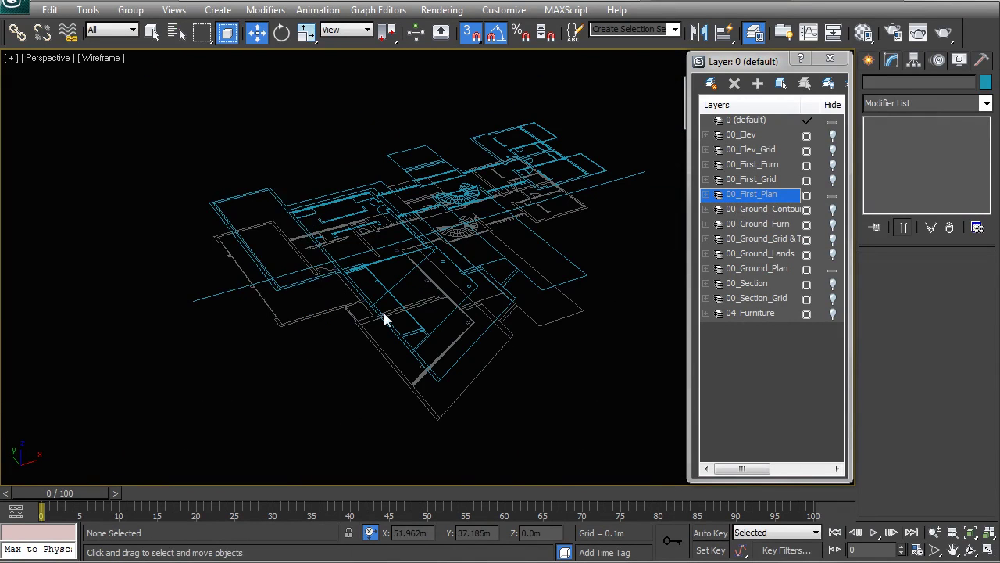
# Set the axis constraint to the XY plane and close the floating layer manager and Axis Constraints windows
pyautogui.scroll(-3, 384, 313)
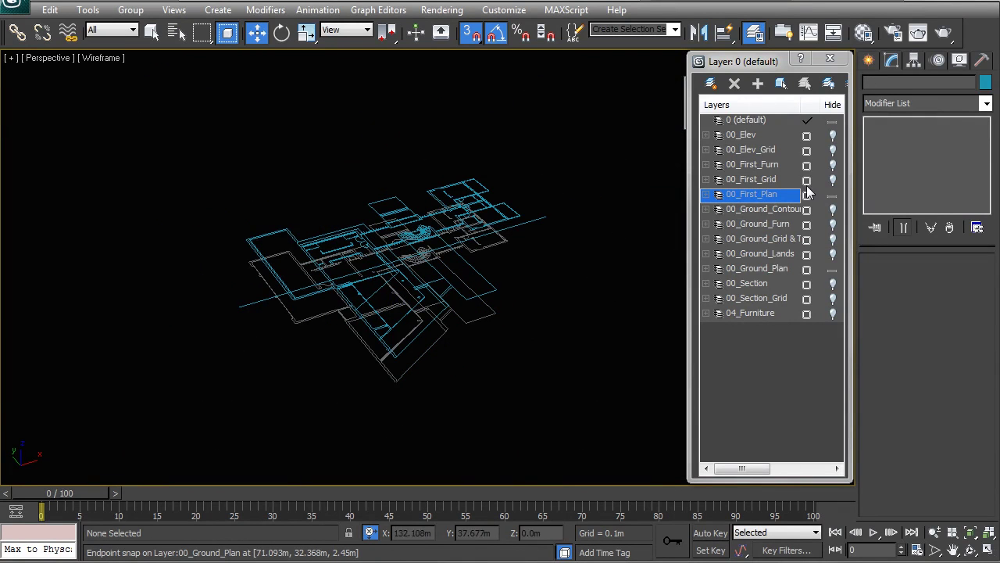
pyautogui.click(830, 61)
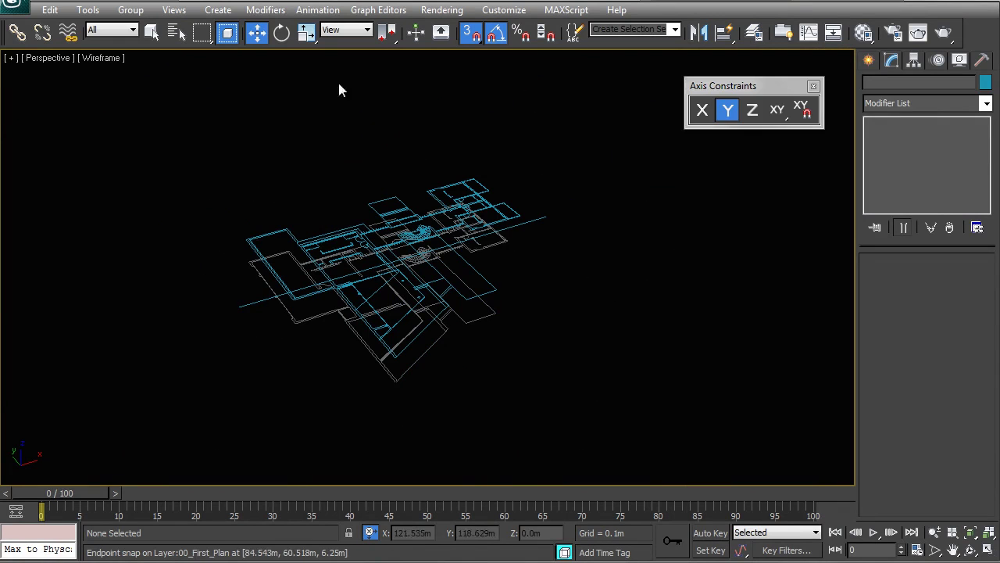
pyautogui.click(775, 110)
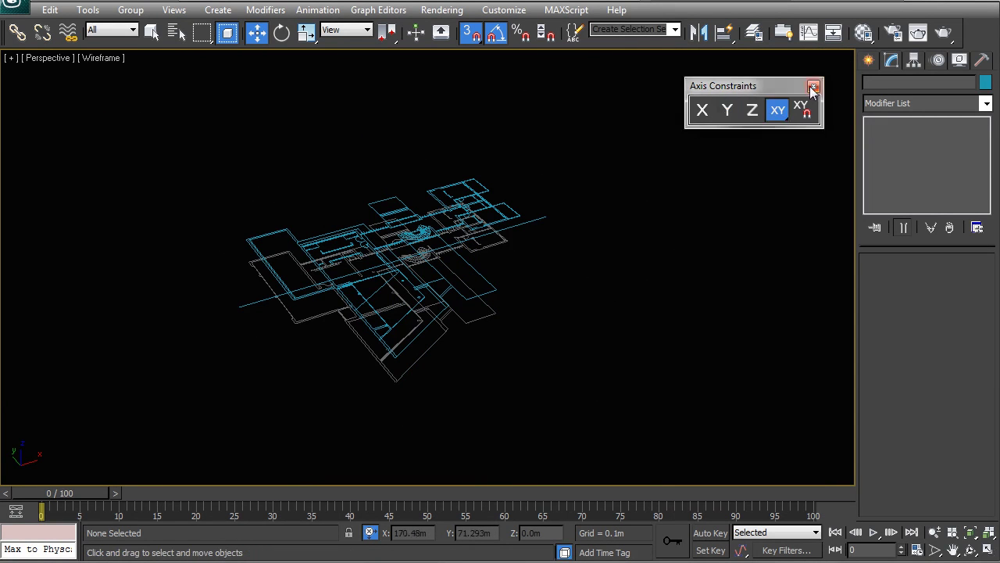
pyautogui.click(813, 87)
pyautogui.moveTo(602, 143); pyautogui.dragTo(648, 155, button='middle')
pyautogui.moveTo(241, 319); pyautogui.dragTo(303, 301, button='middle')
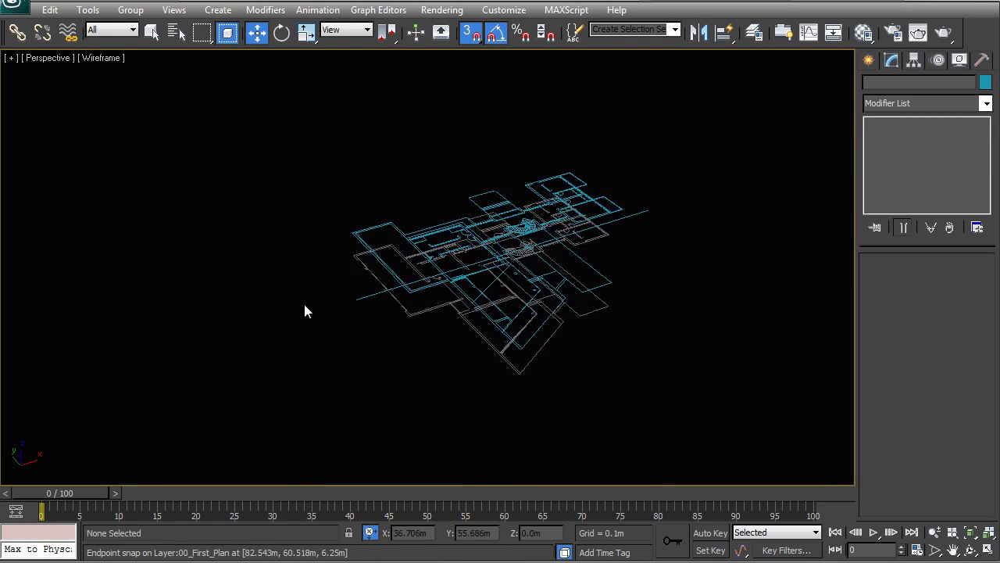
pyautogui.scroll(-5, 565, 245)
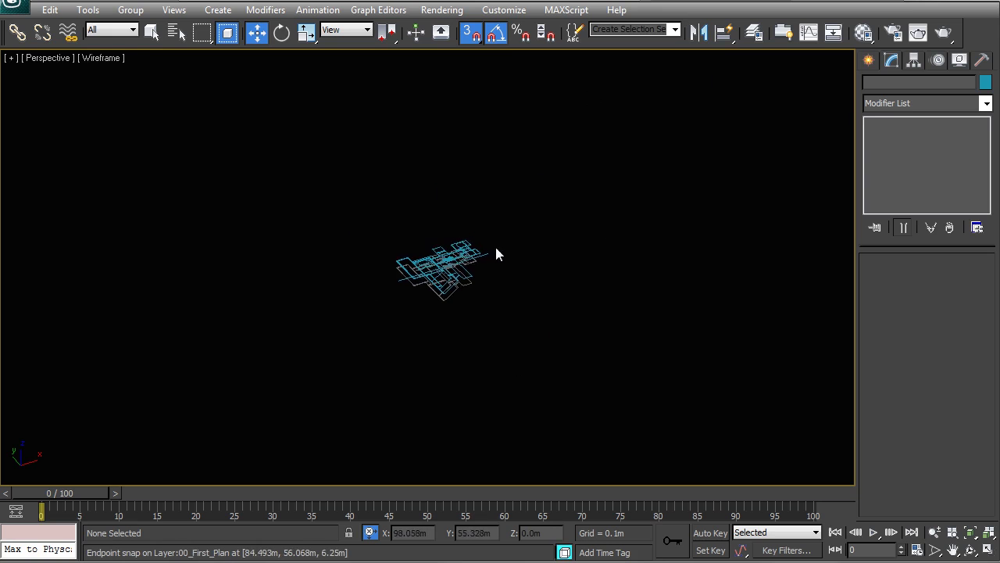
pyautogui.scroll(5, 485, 274)
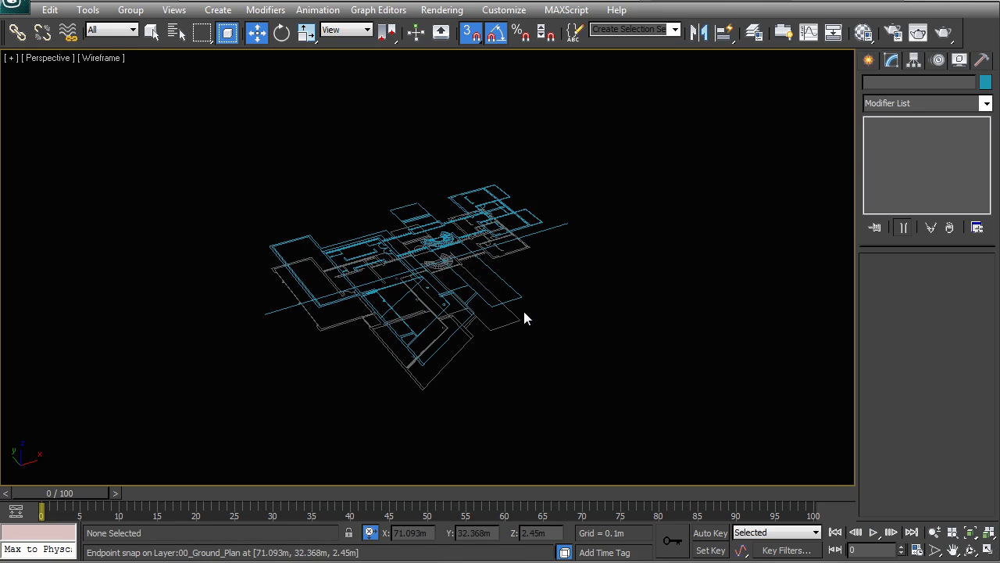